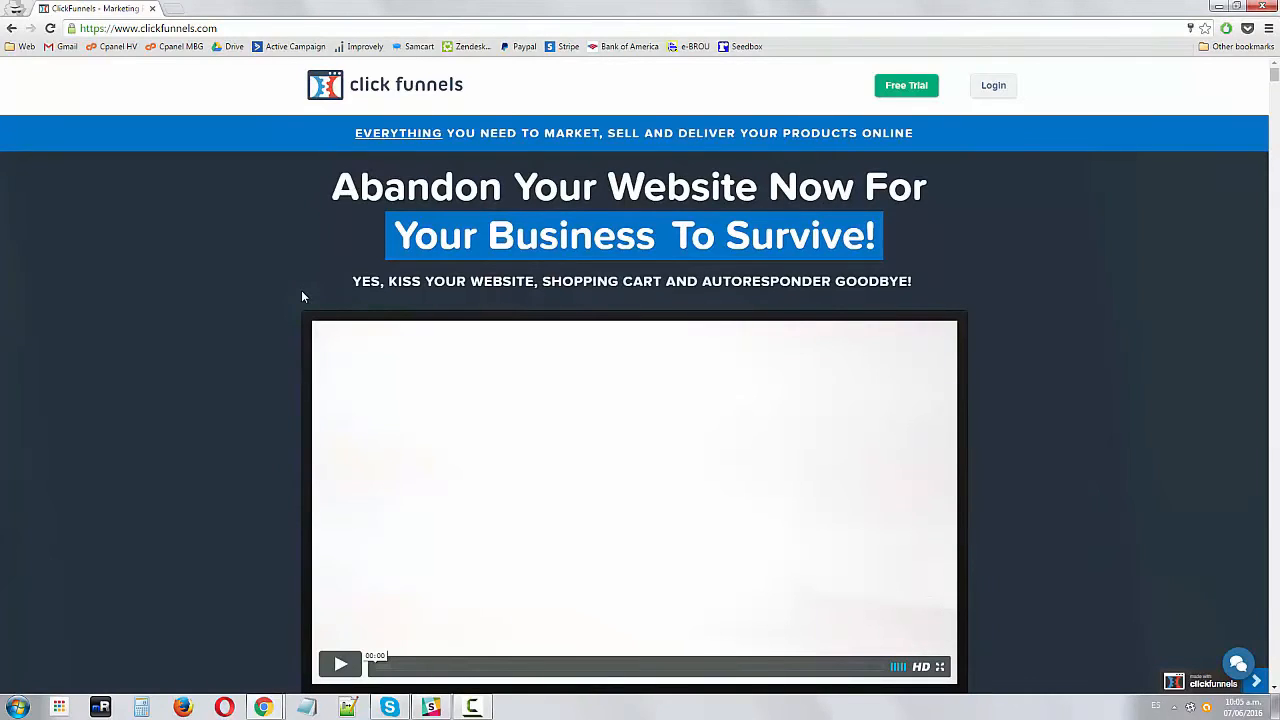
Read through the ClickFunnels homepage sales content, highlighting the headline and scrolling down the page
left_click_drag(897, 240, 430, 192)
left_click(313, 192)
left_click_drag(313, 192, 925, 200)
left_click(959, 256)
scroll(693, 430, "down", 4)
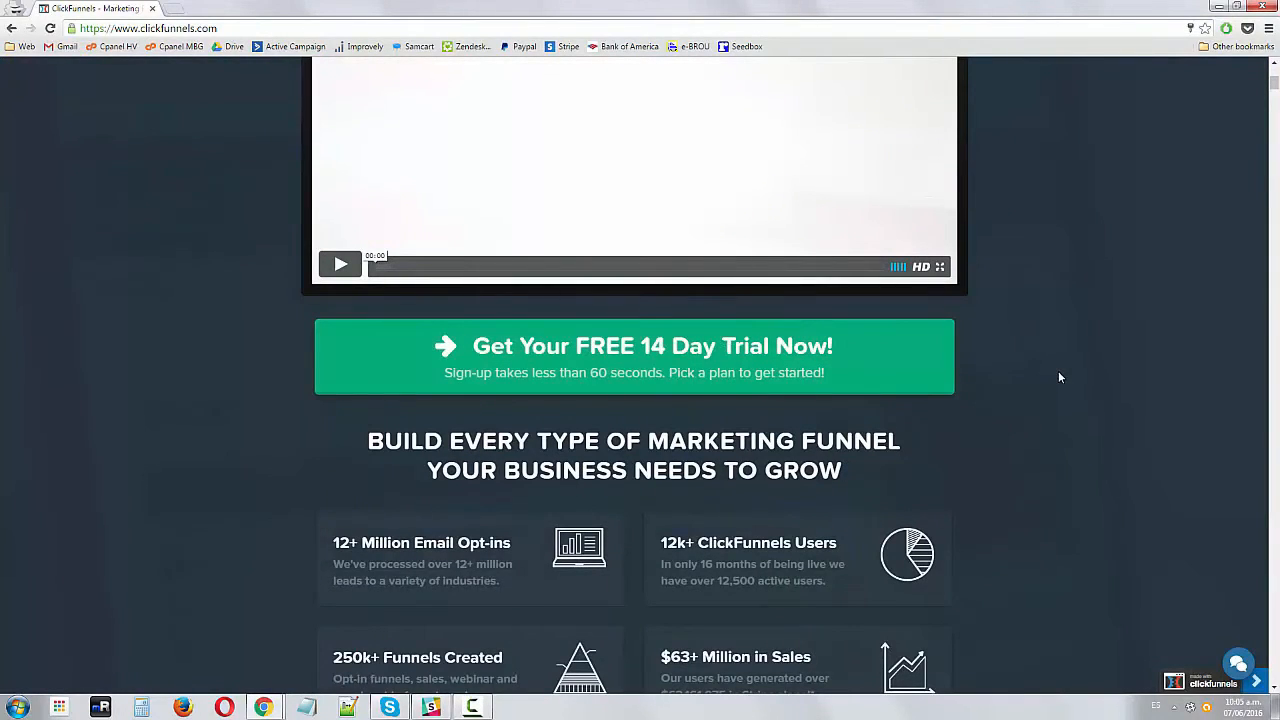
scroll(1058, 370, "up", 1)
scroll(1058, 370, "down", 5)
scroll(605, 488, "down", 15)
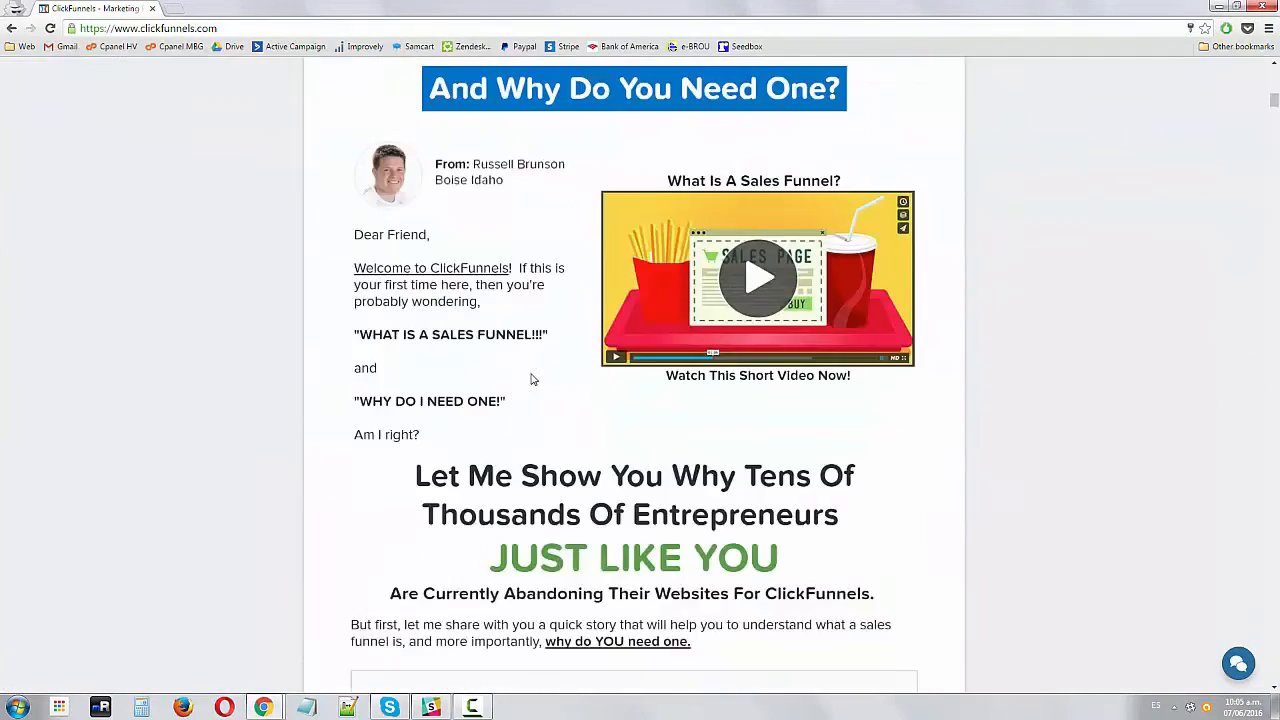
scroll(225, 397, "up", 20)
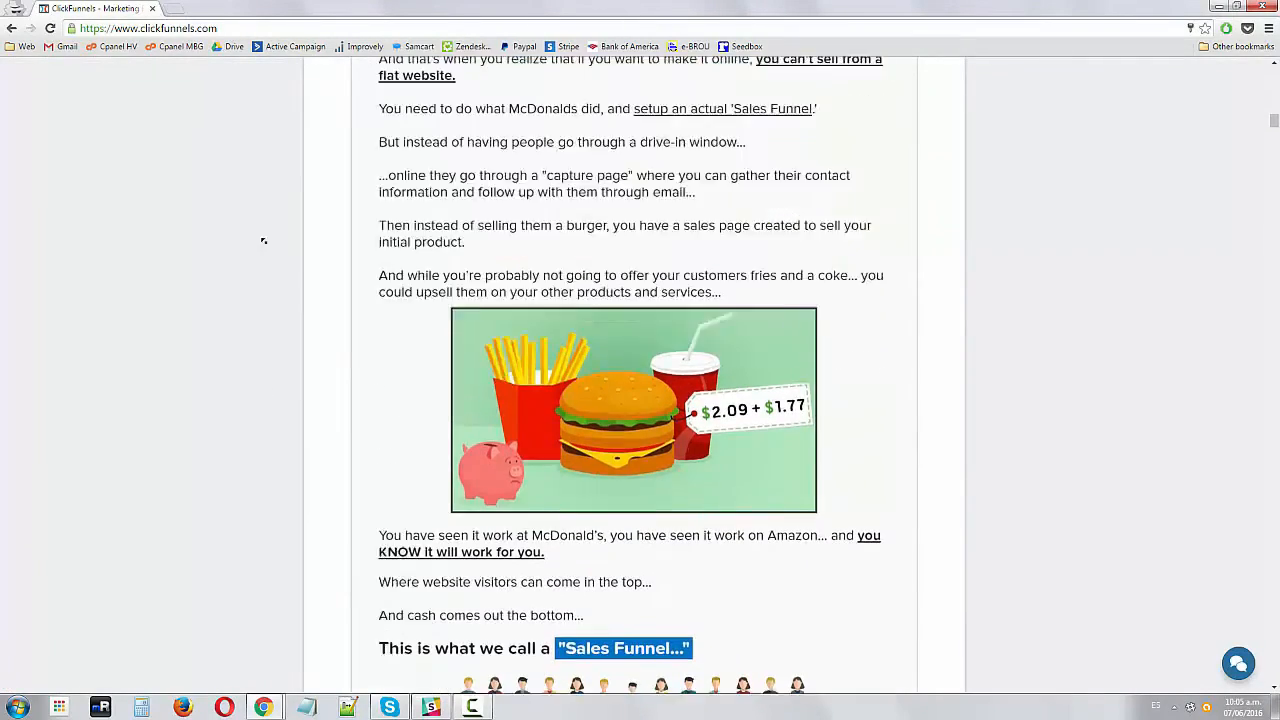
Log in to the ClickFunnels account using the saved email address and password
left_click(993, 92)
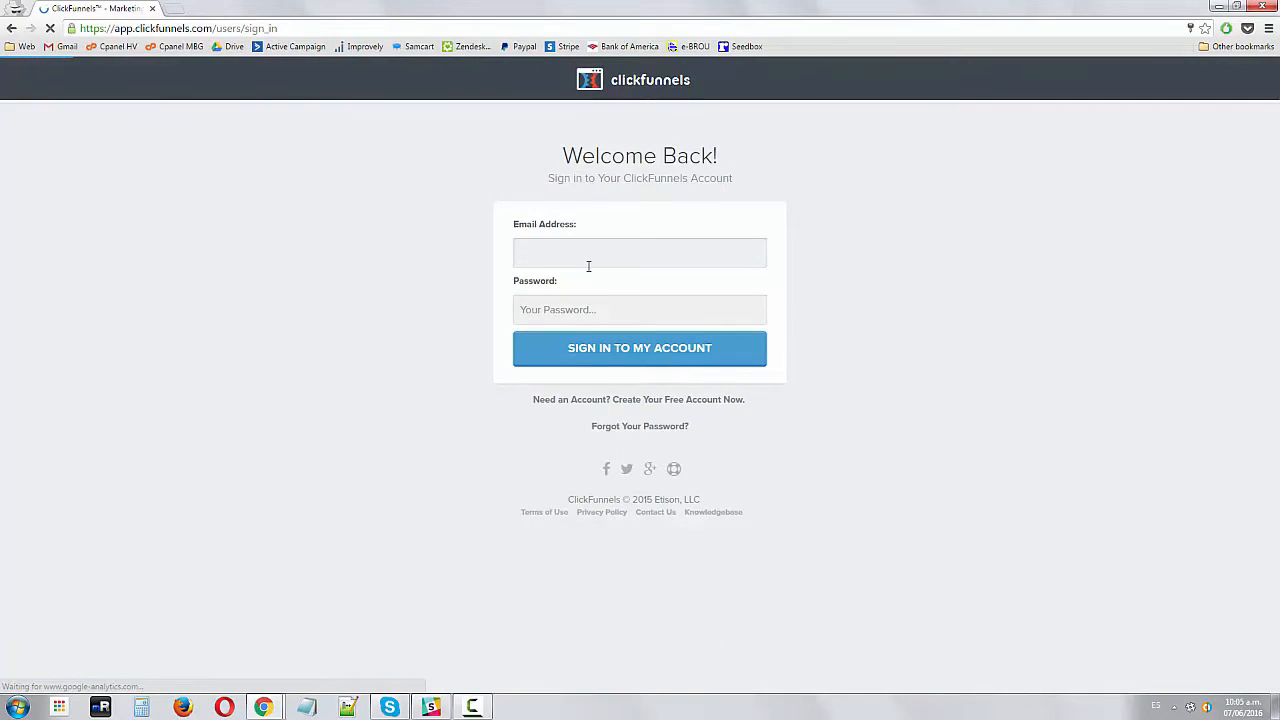
left_click(590, 262)
left_click(603, 276)
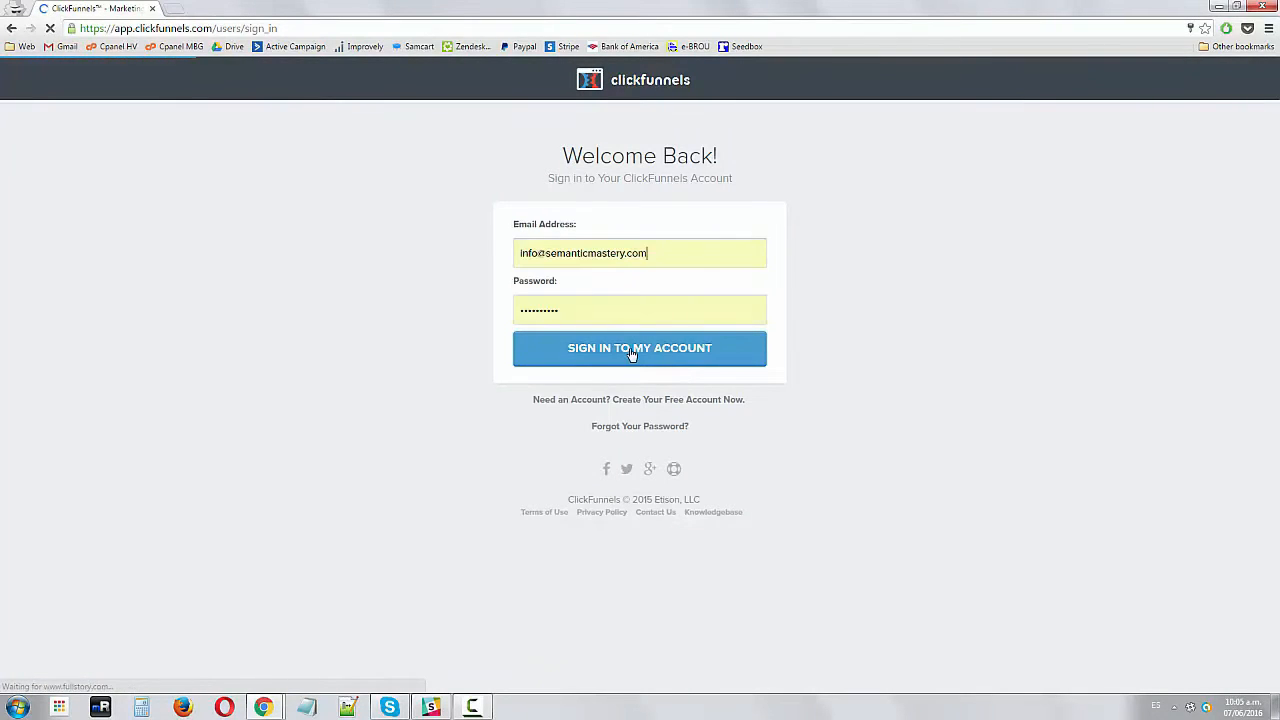
left_click(633, 352)
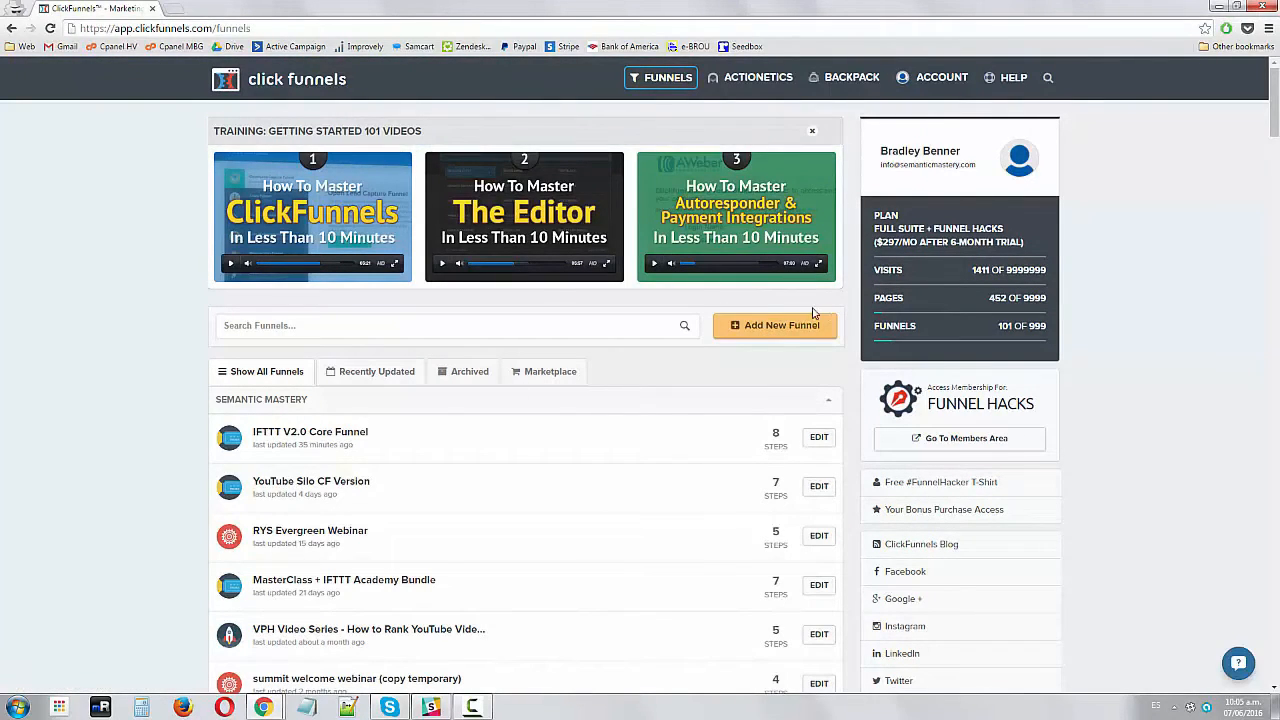
Start adding a new funnel and choose the Collect Emails goal
left_click(770, 330)
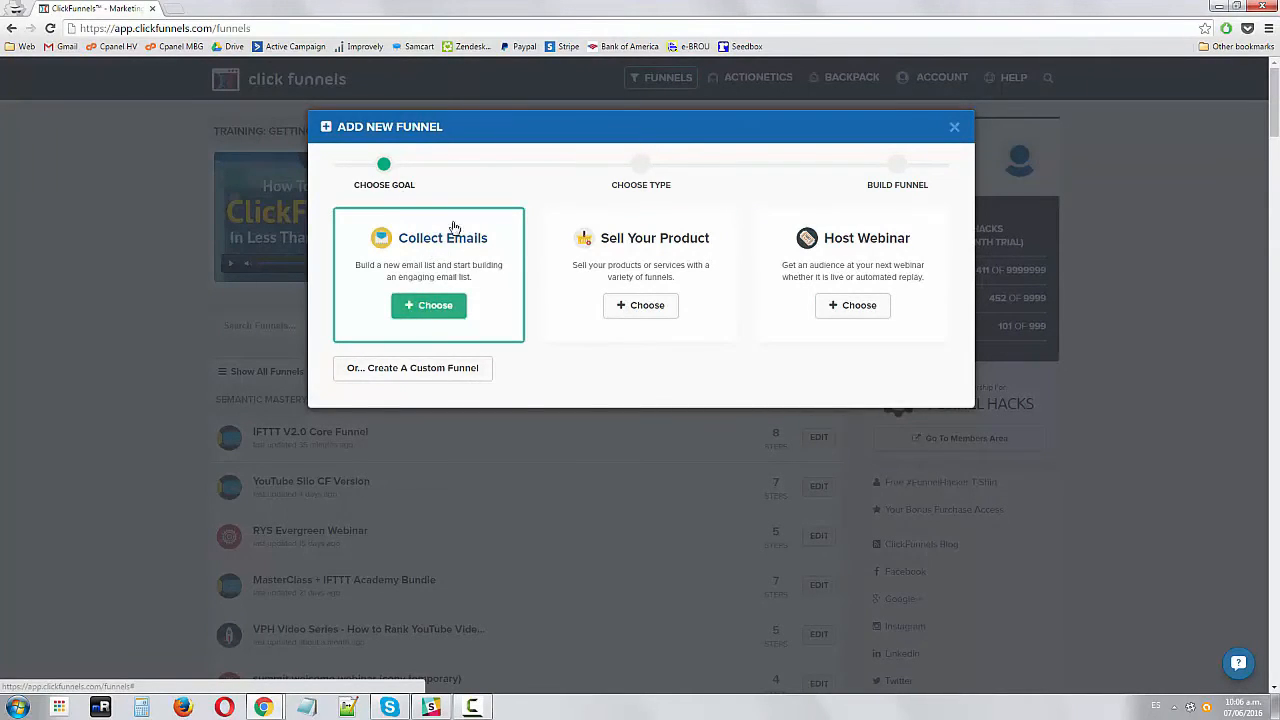
left_click(429, 305)
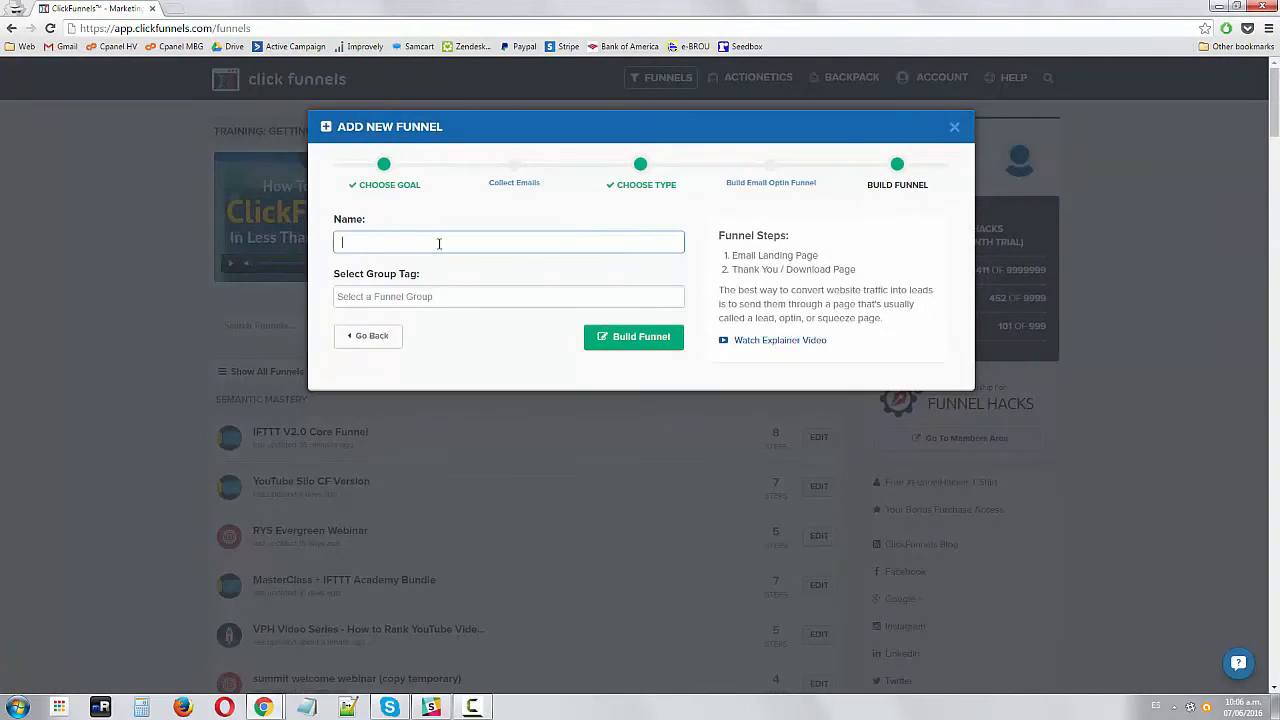
Name the funnel Email Capture Landing Page Example, assign an existing group tag, and build the funnel
left_click(442, 212)
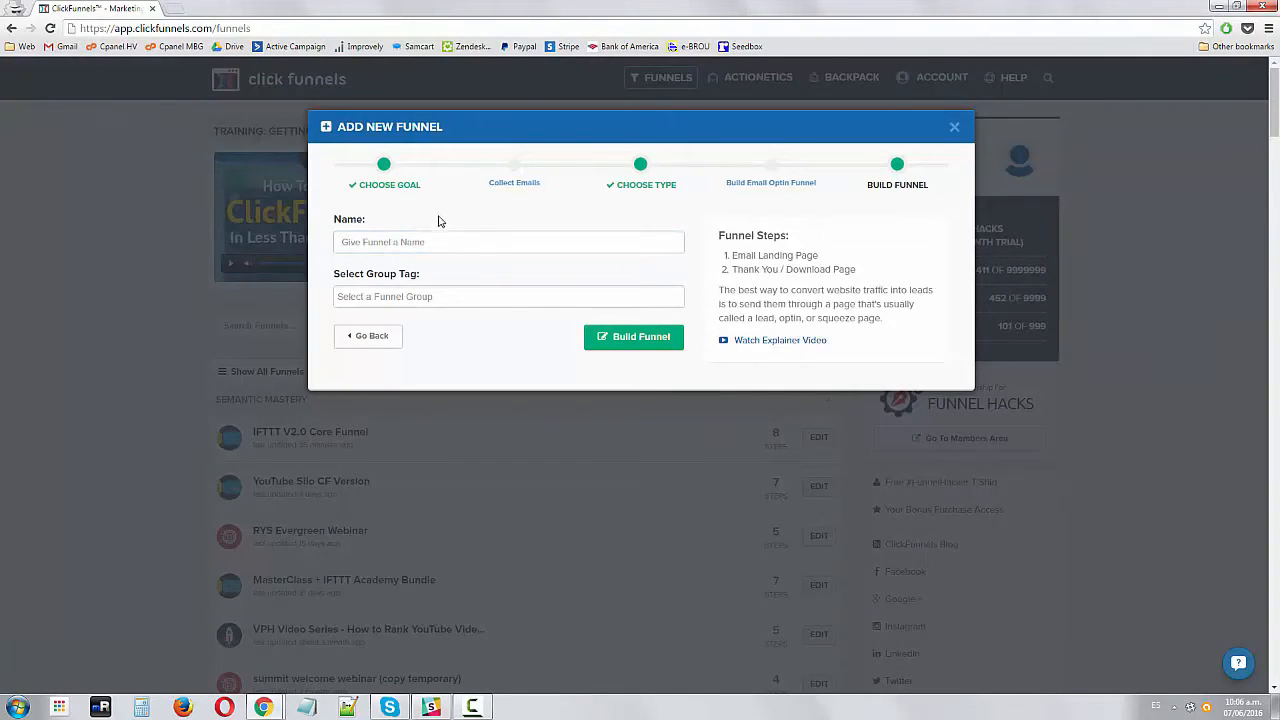
left_click(422, 242)
type("Email")
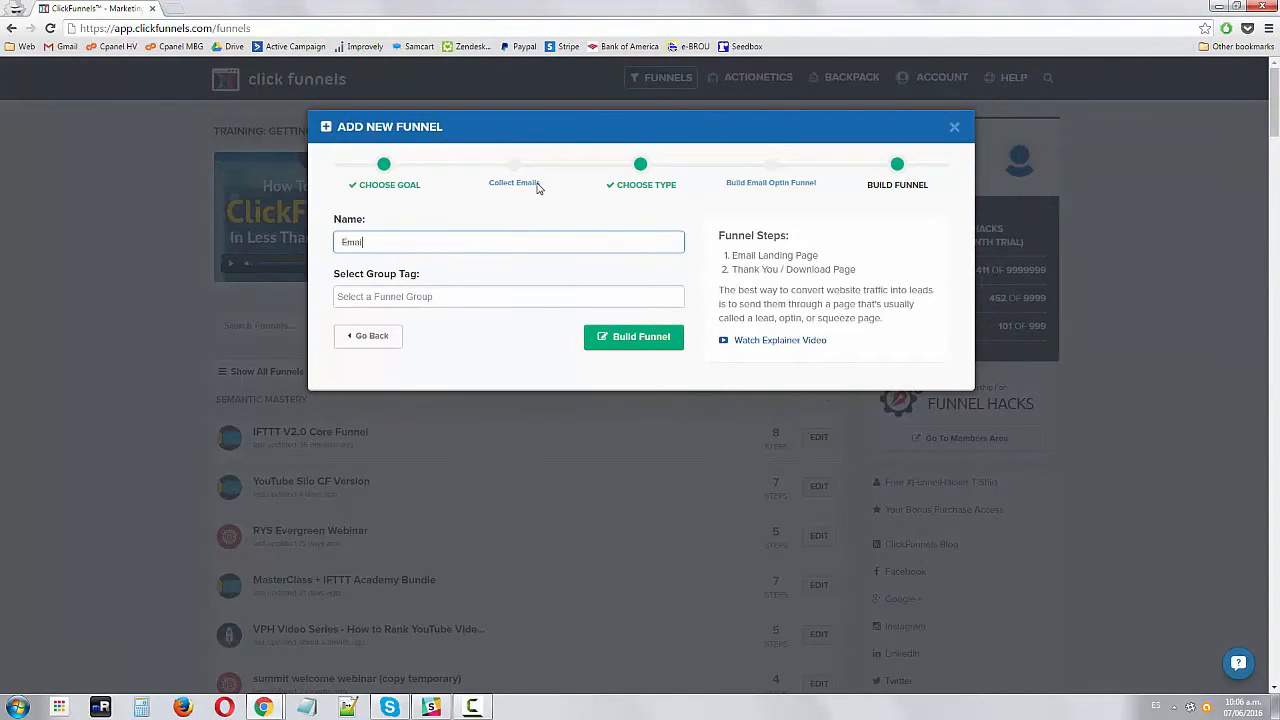
key("ctrl+a")
type("La")
key("ctrl+a")
type("Em")
type("e")
key("Tab")
type("he")
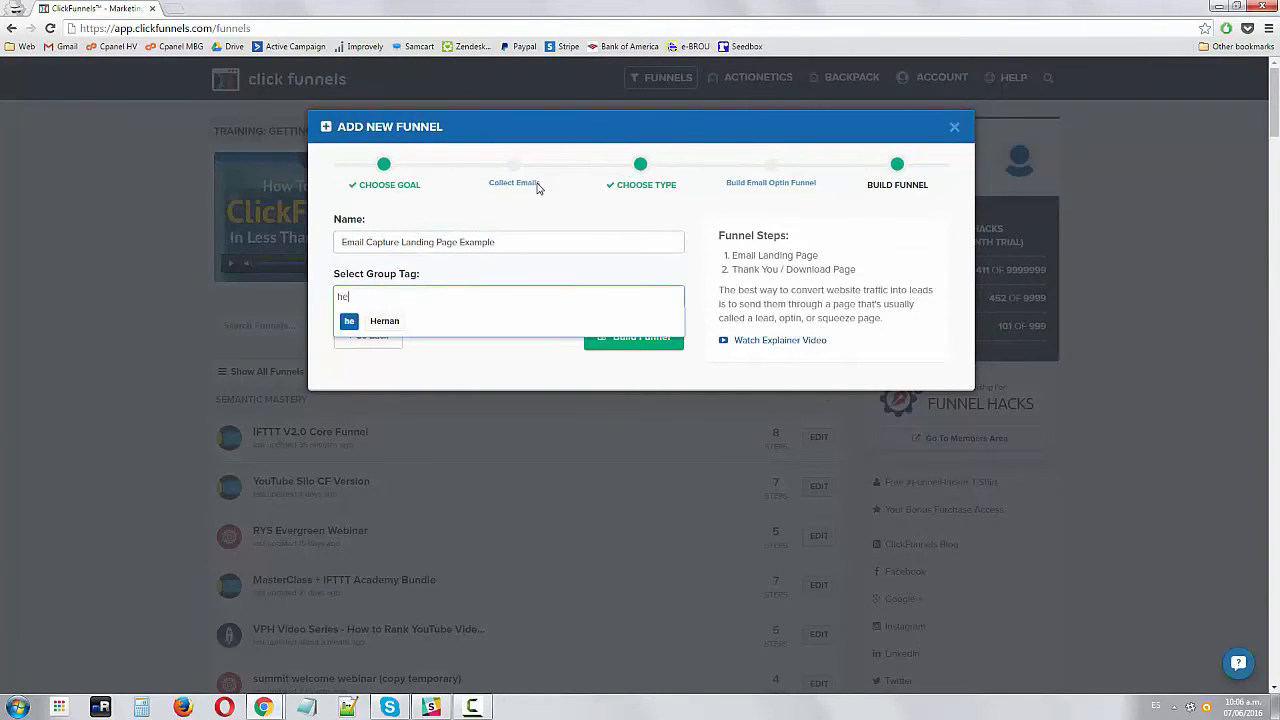
left_click(384, 321)
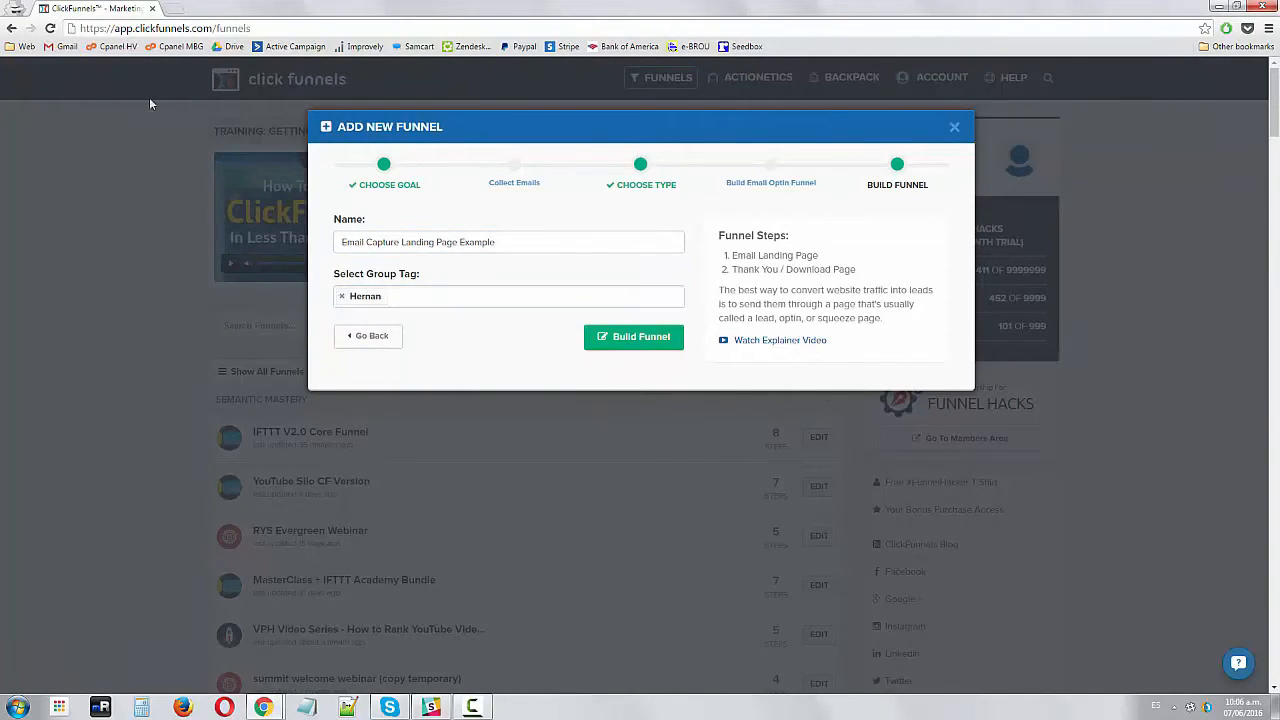
left_click(638, 340)
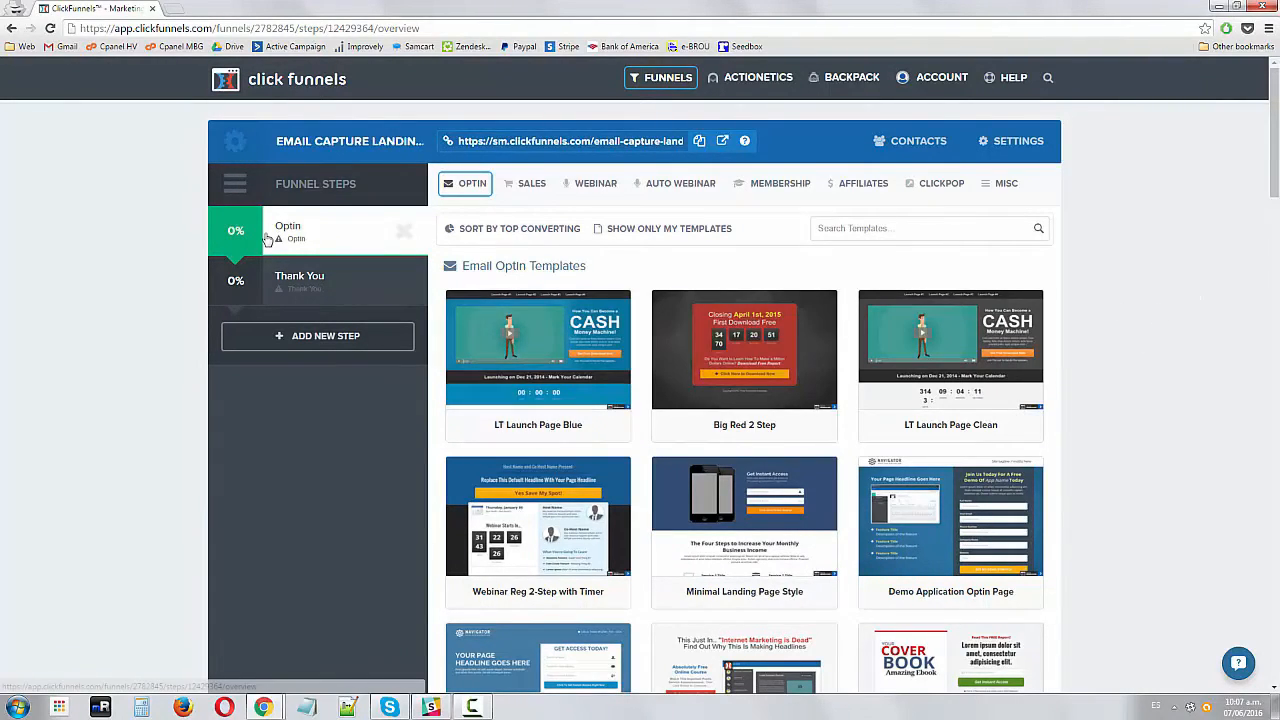
Browse the list of email optin templates available for the Optin step
scroll(97, 340, "down", 3)
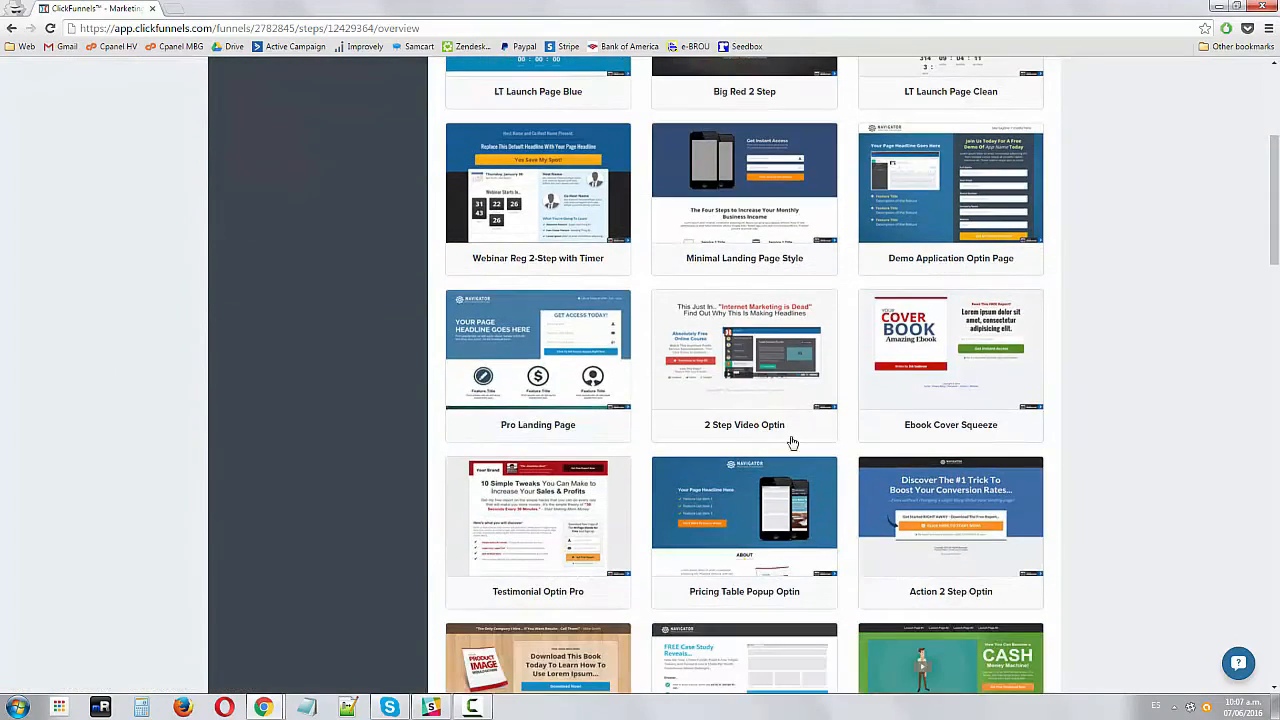
scroll(966, 286, "down", 1)
scroll(434, 383, "down", 3)
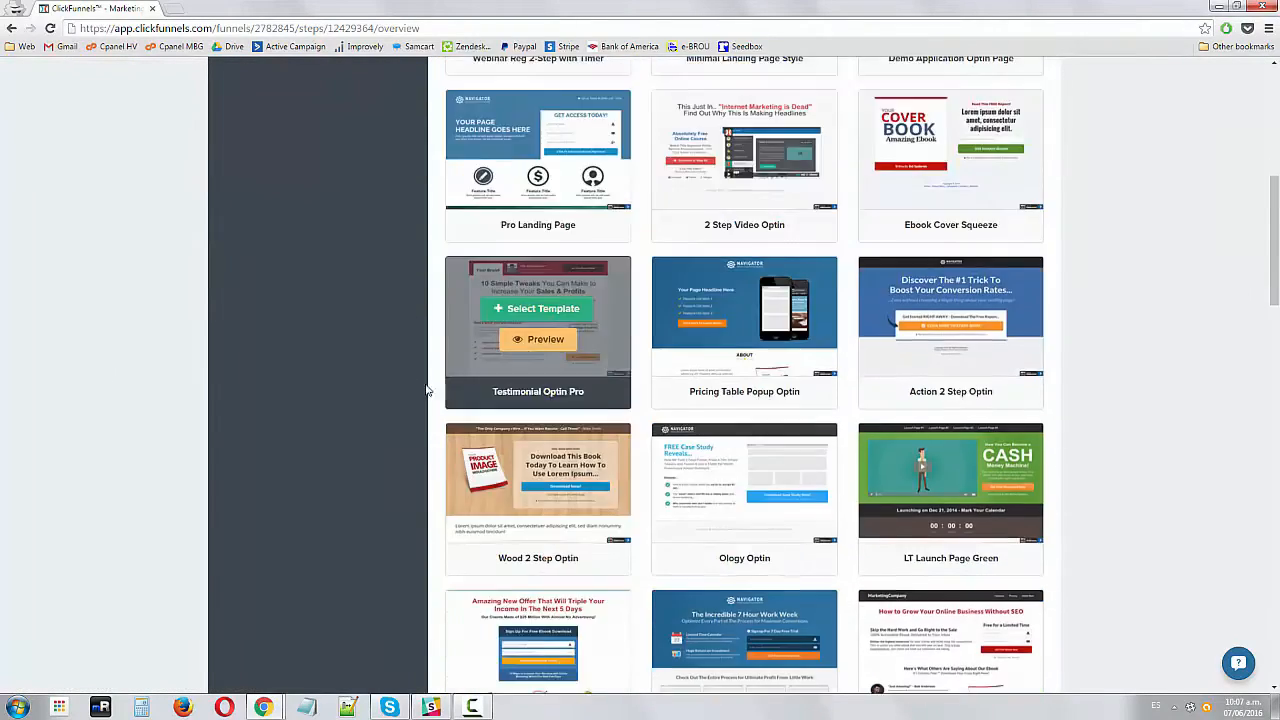
scroll(767, 481, "down", 4)
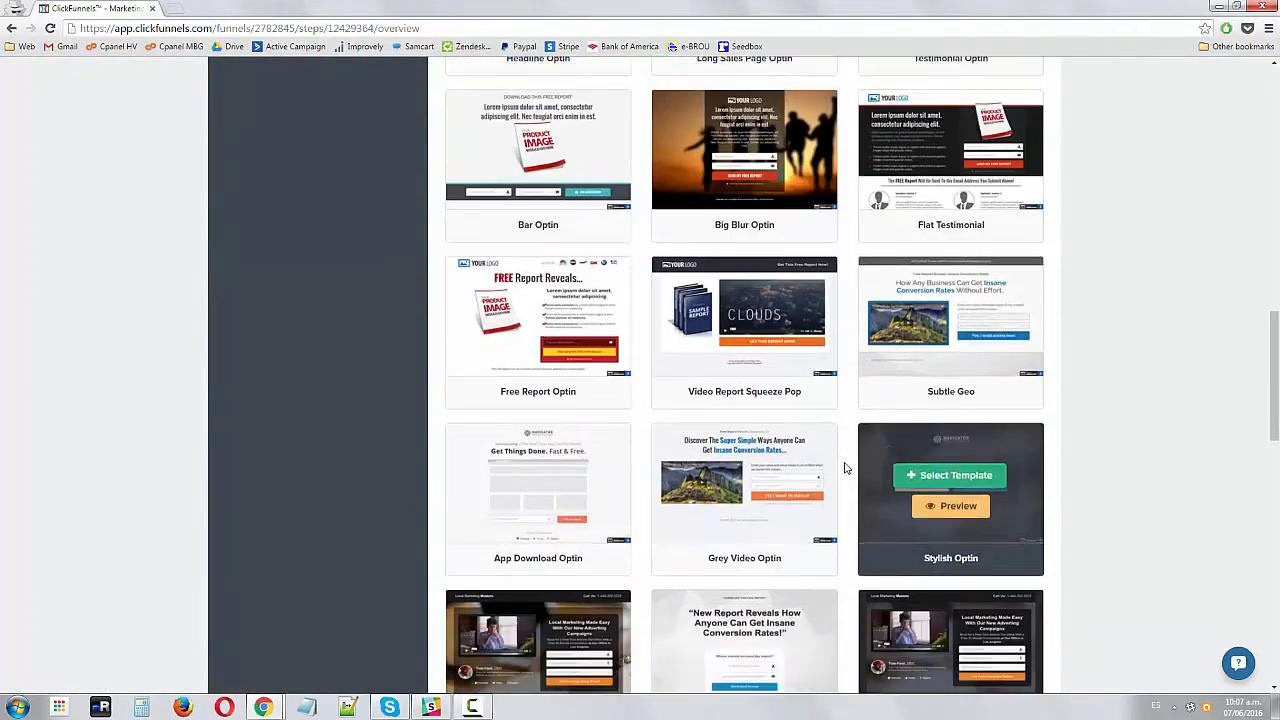
scroll(380, 380, "down", 4)
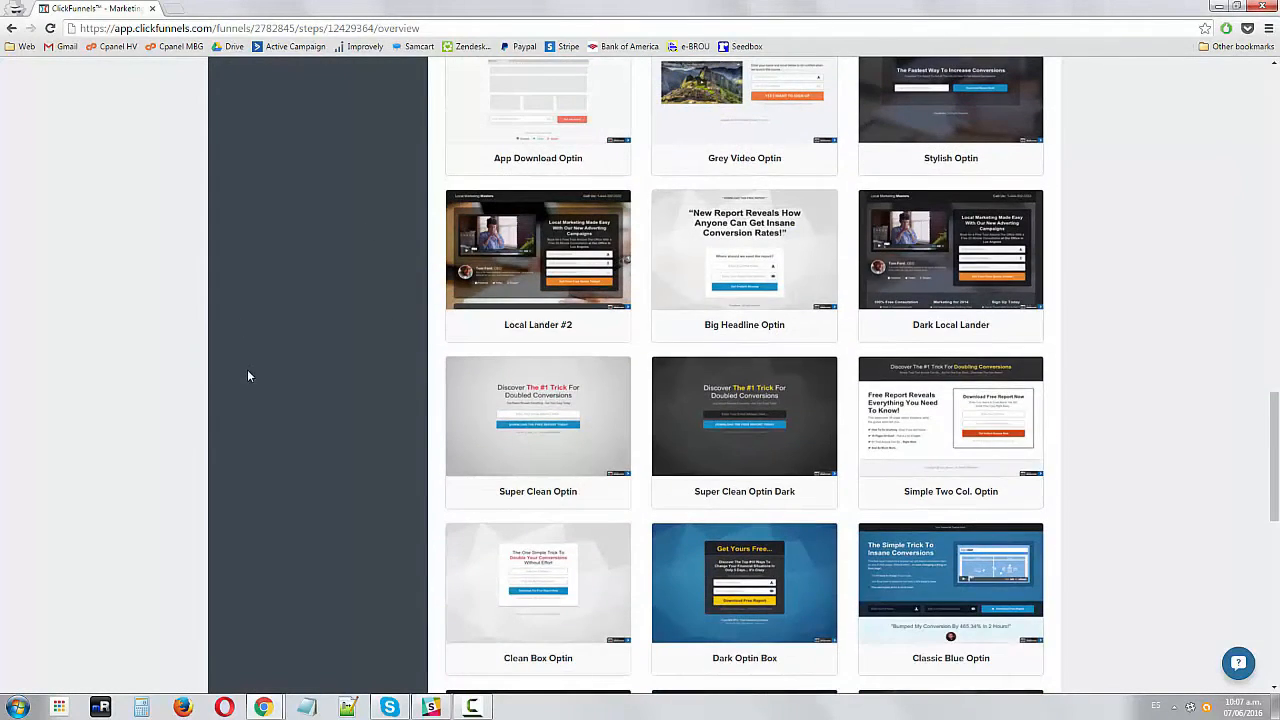
scroll(270, 380, "down", 4)
scroll(1021, 399, "down", 3)
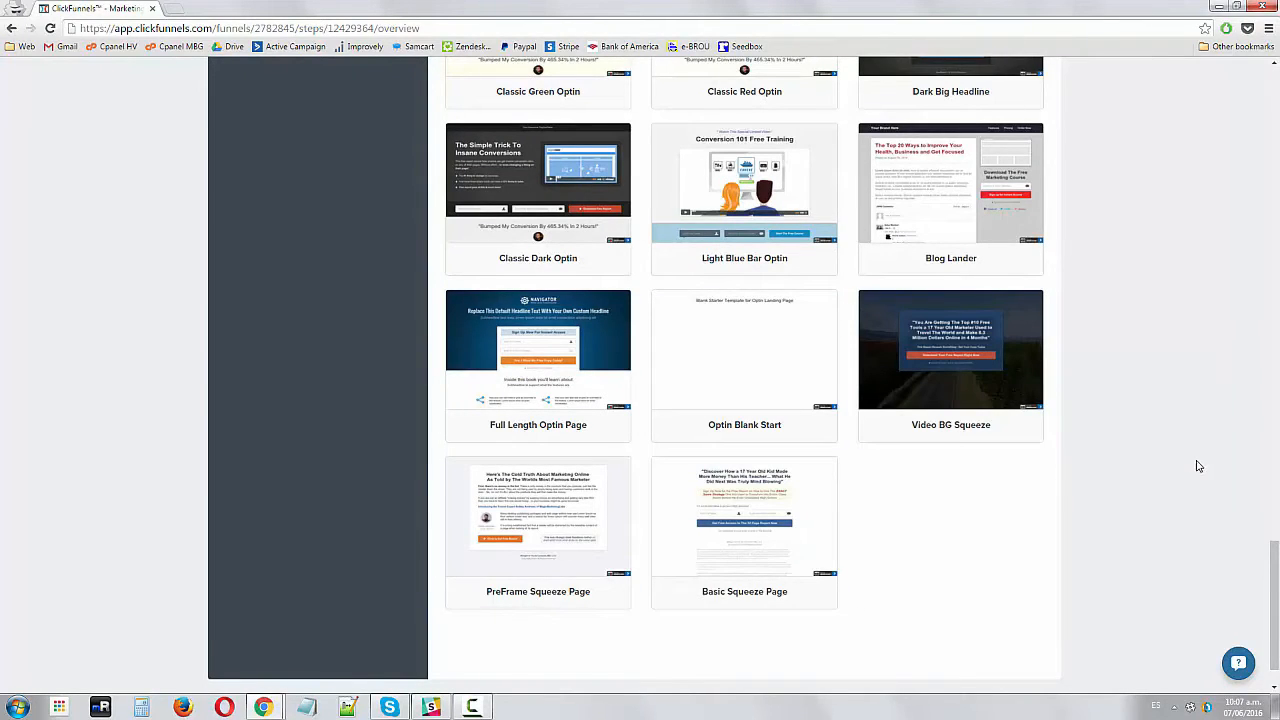
scroll(1190, 463, "up", 1)
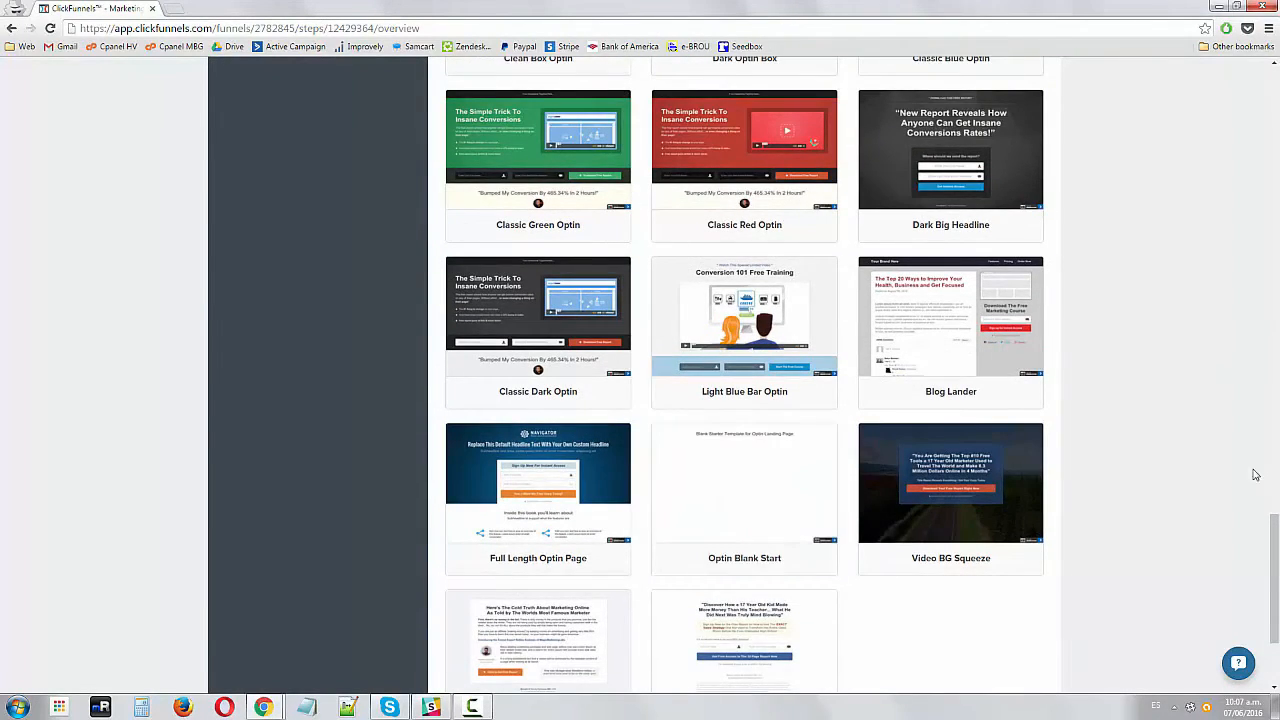
scroll(1230, 472, "up", 12)
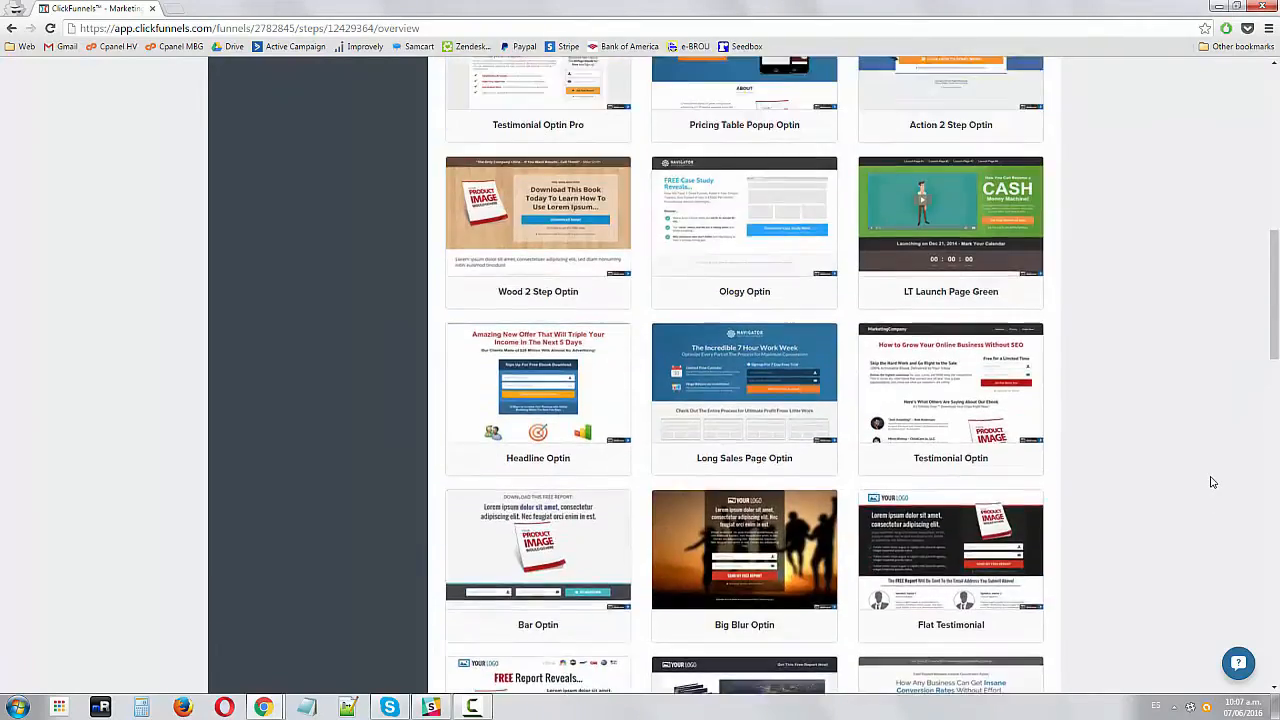
scroll(1192, 500, "up", 6)
scroll(1165, 520, "down", 3)
scroll(1160, 534, "down", 6)
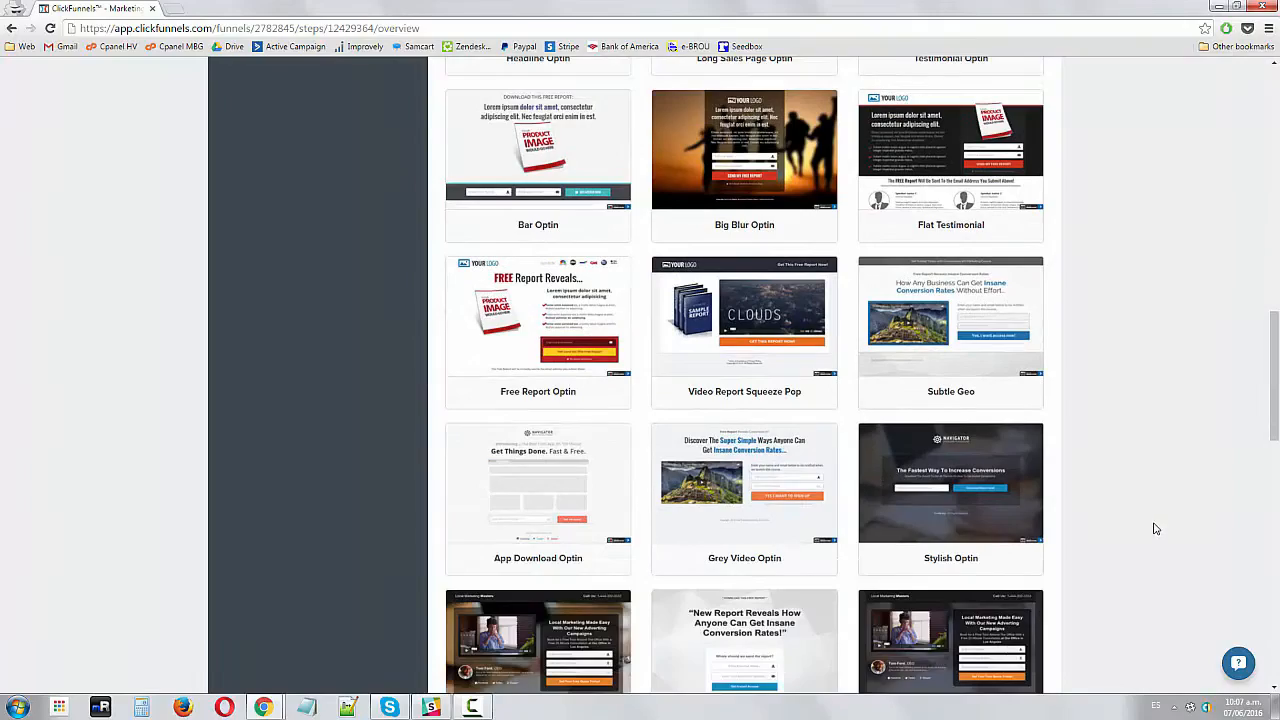
scroll(1152, 526, "up", 5)
scroll(1137, 531, "up", 4)
Preview the Action 2 Step Optin template and try out its sign-up popup
mouse_move(935, 410)
left_click(977, 467)
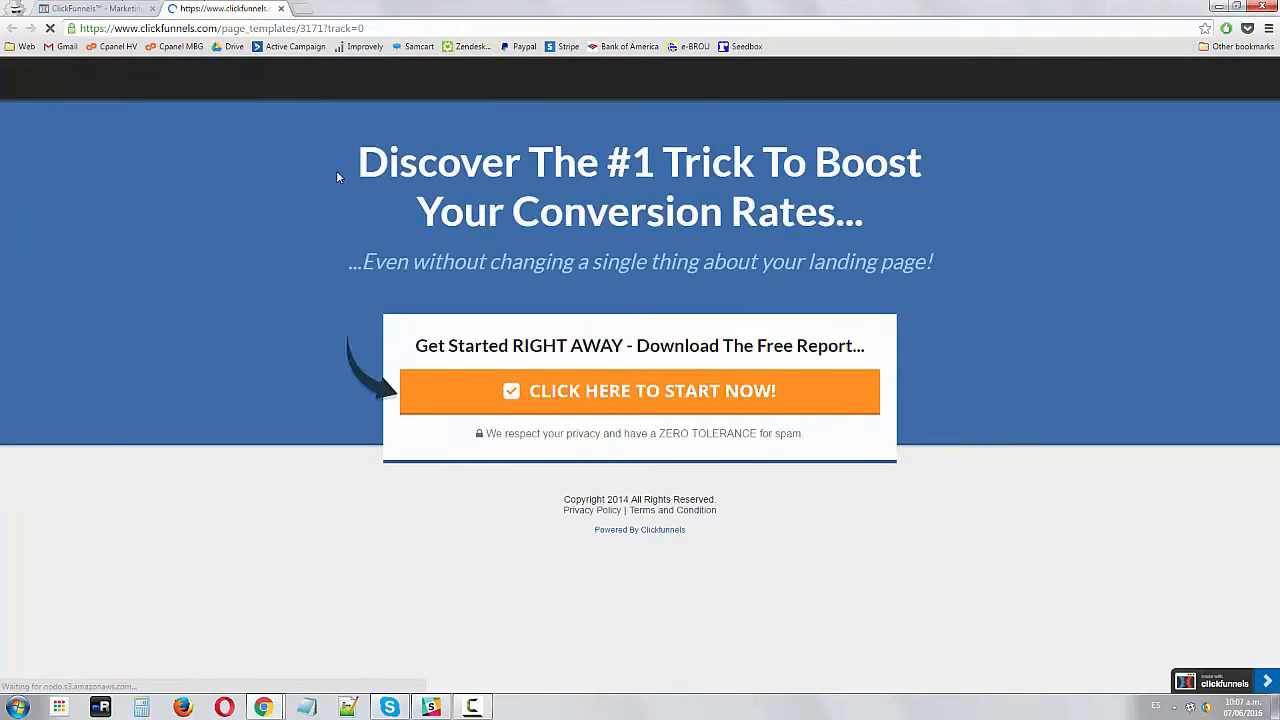
left_click_drag(337, 176, 393, 272)
left_click(342, 178)
left_click(393, 272)
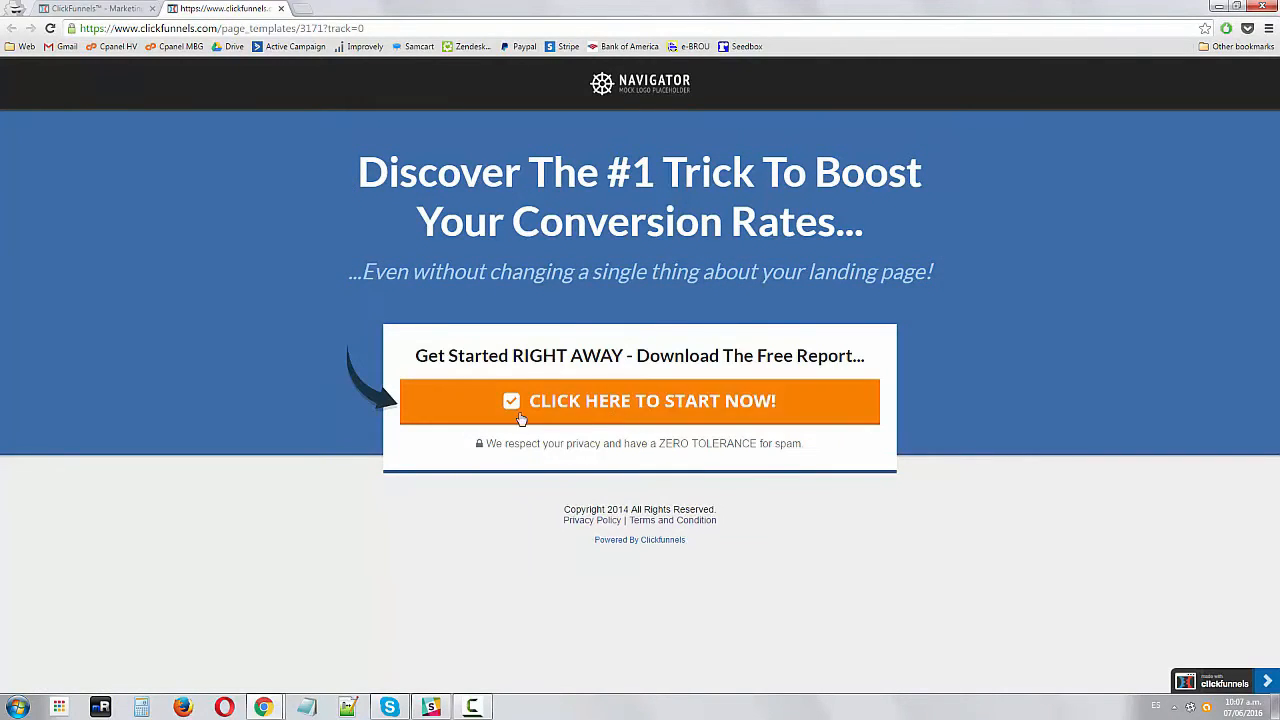
left_click(628, 404)
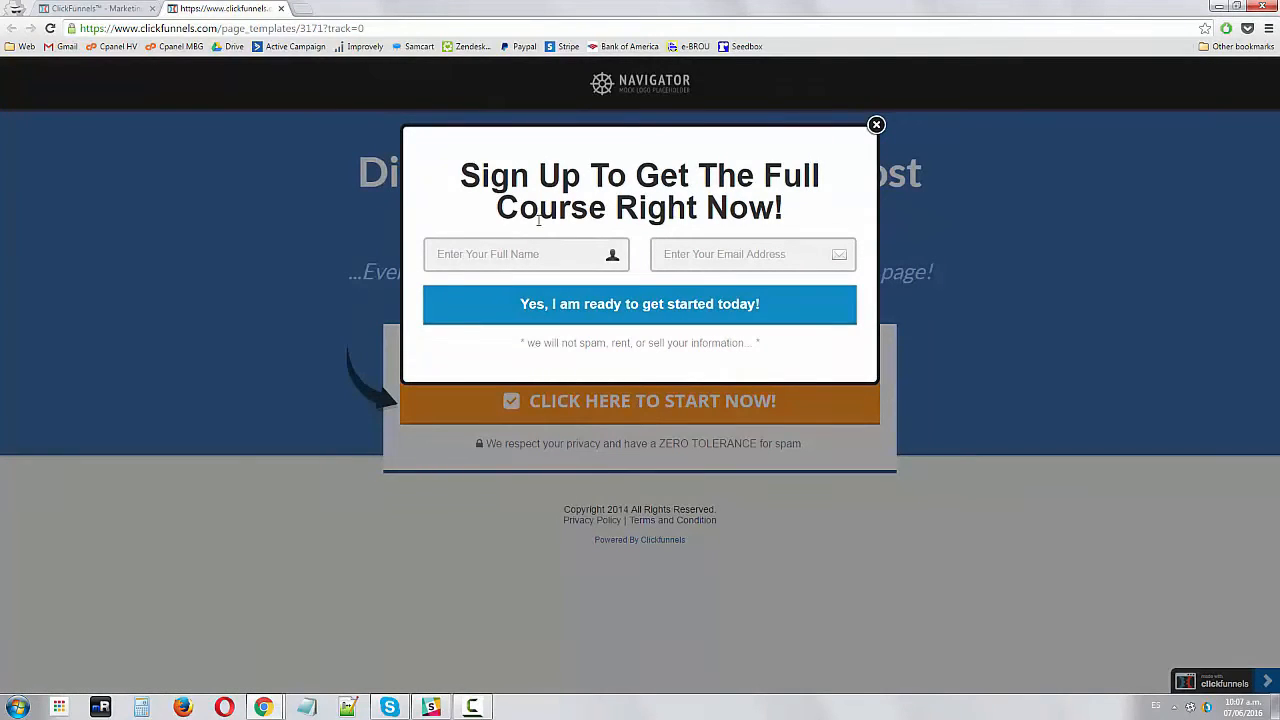
left_click(738, 248)
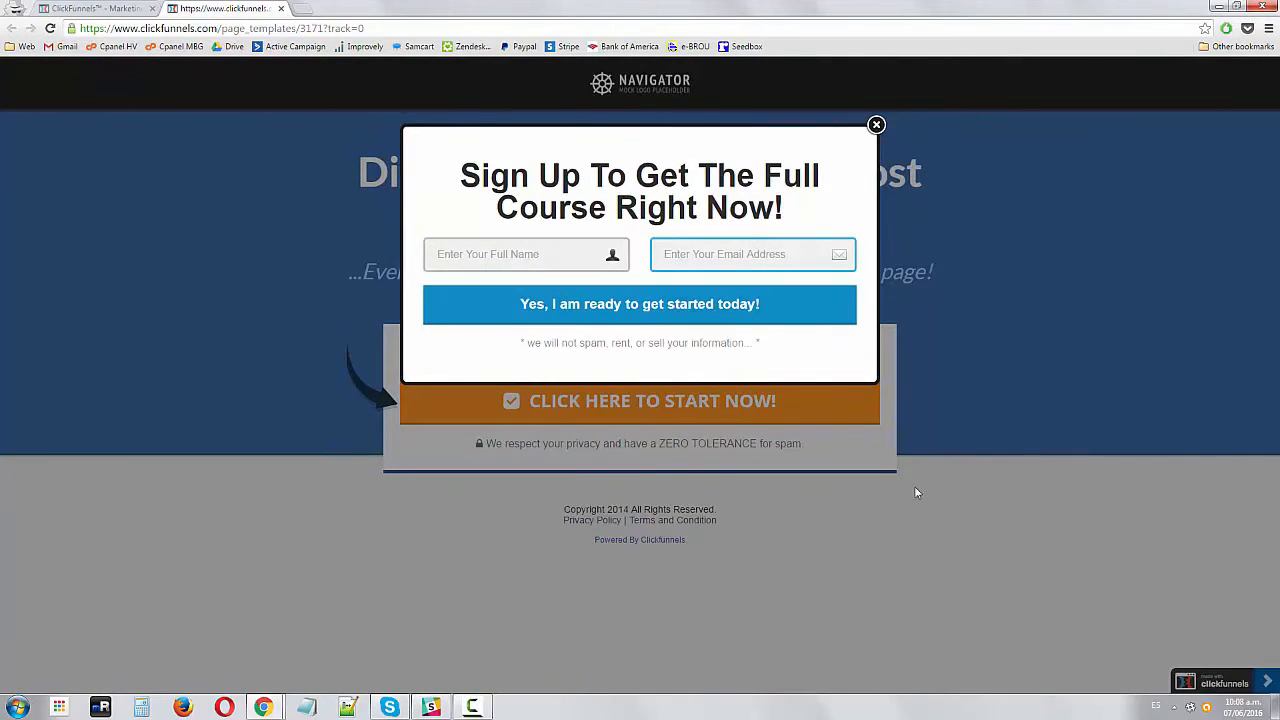
left_click(876, 124)
Select the Action 2 Step Optin template for the funnel's Optin step
left_click(281, 8)
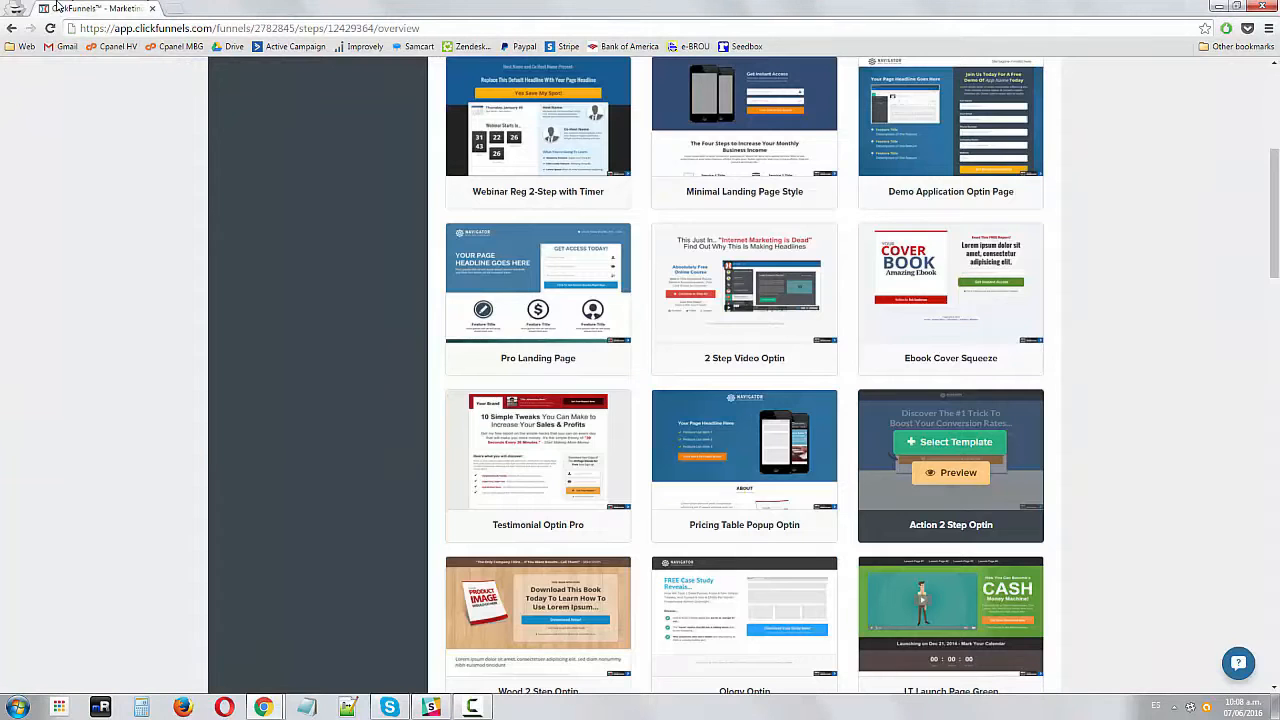
left_click(949, 443)
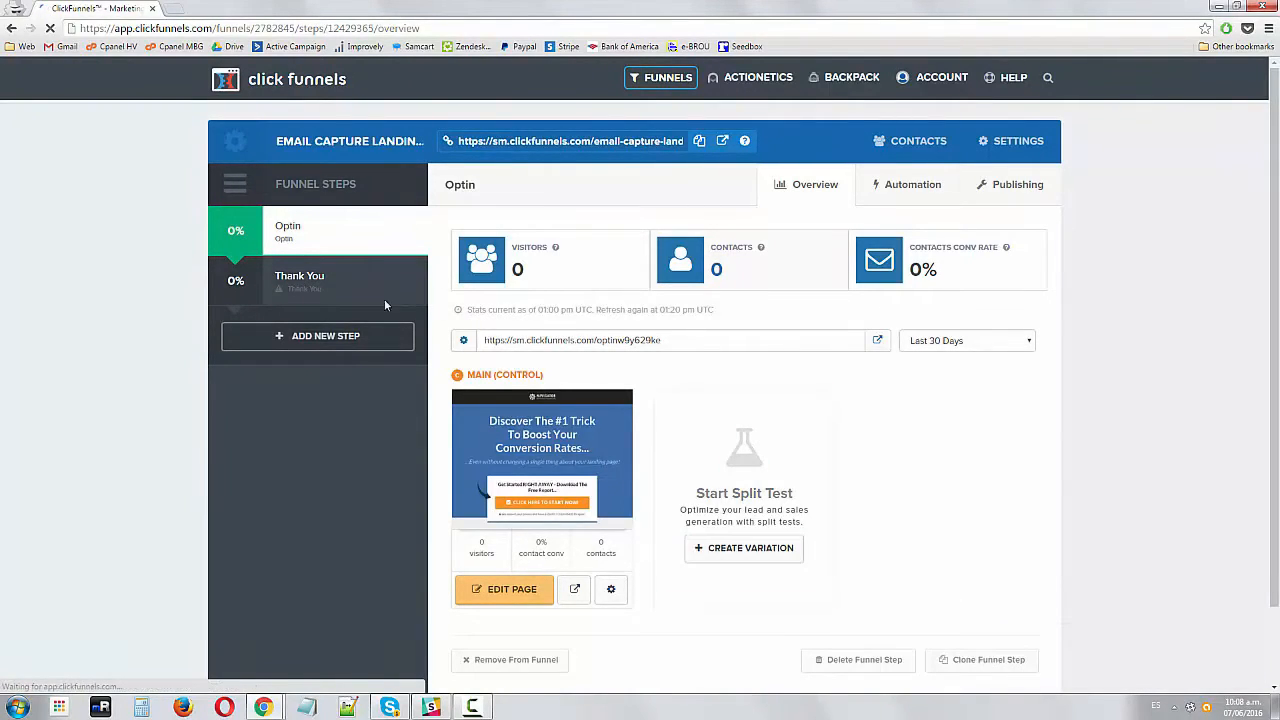
Open the Thank You step and select the Simple Download Page template for it
left_click(280, 283)
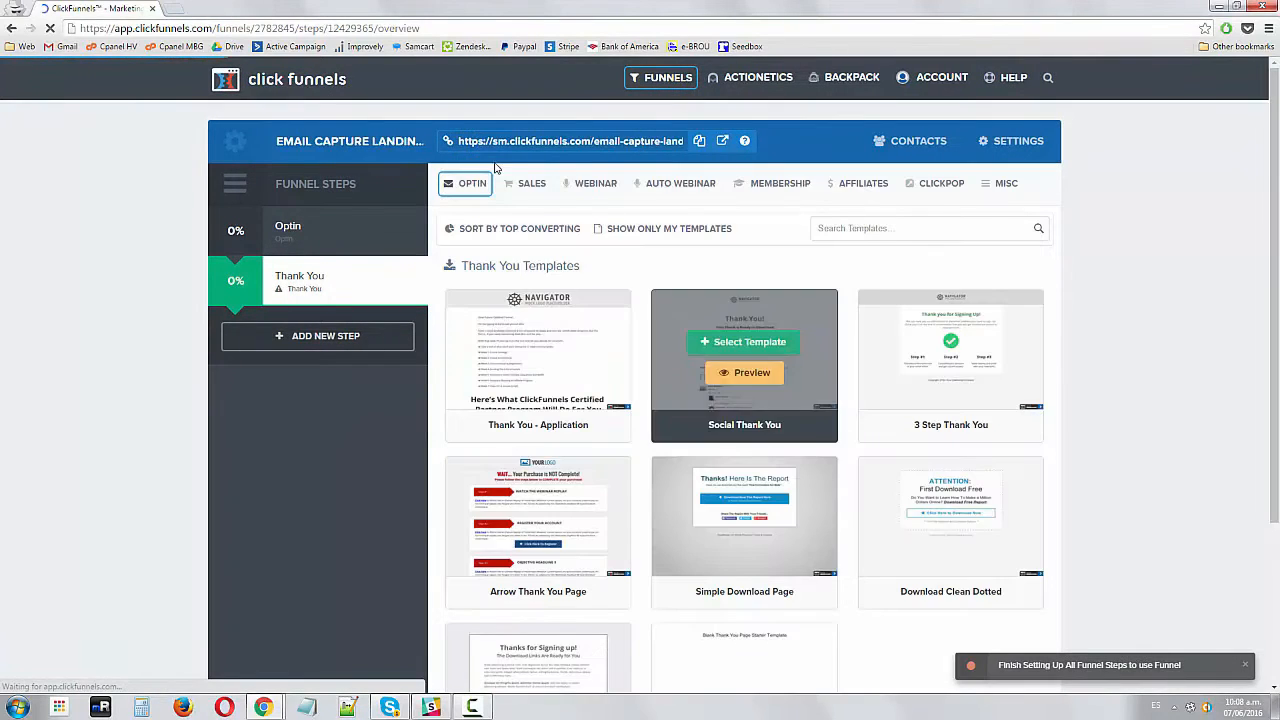
scroll(1181, 362, "down", 1)
scroll(1181, 362, "down", 1)
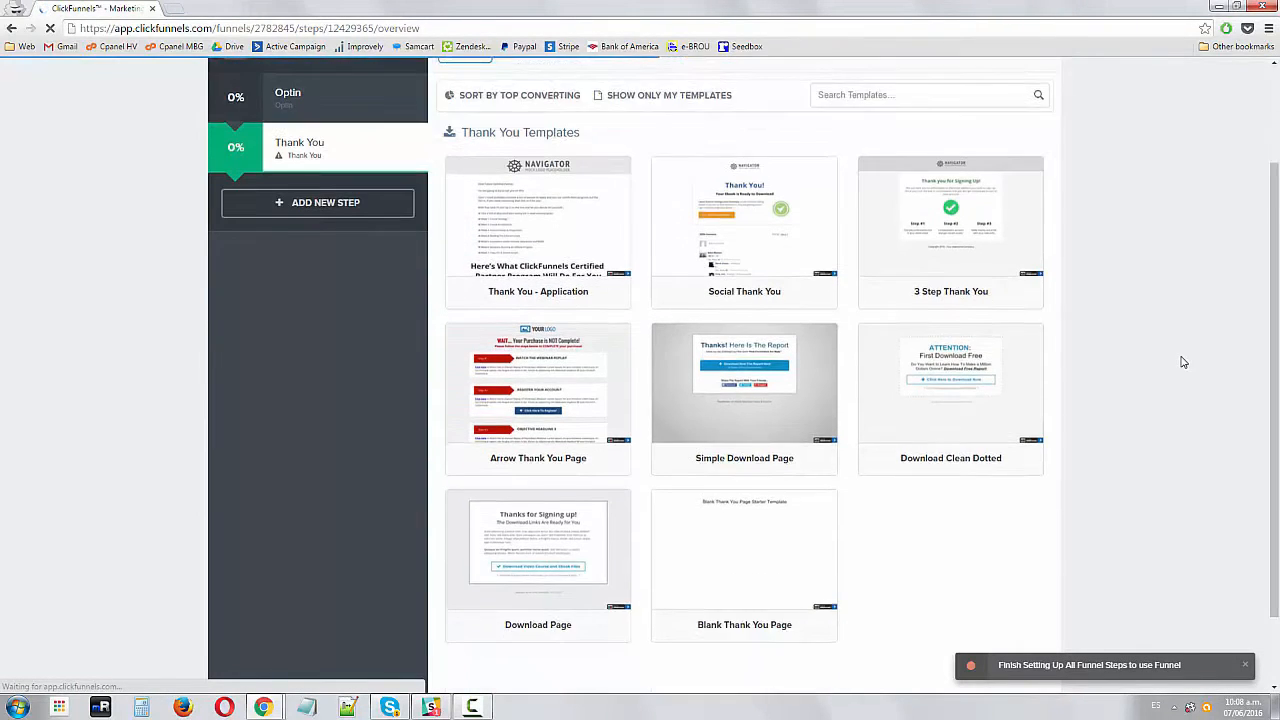
scroll(1120, 320, "up", 1)
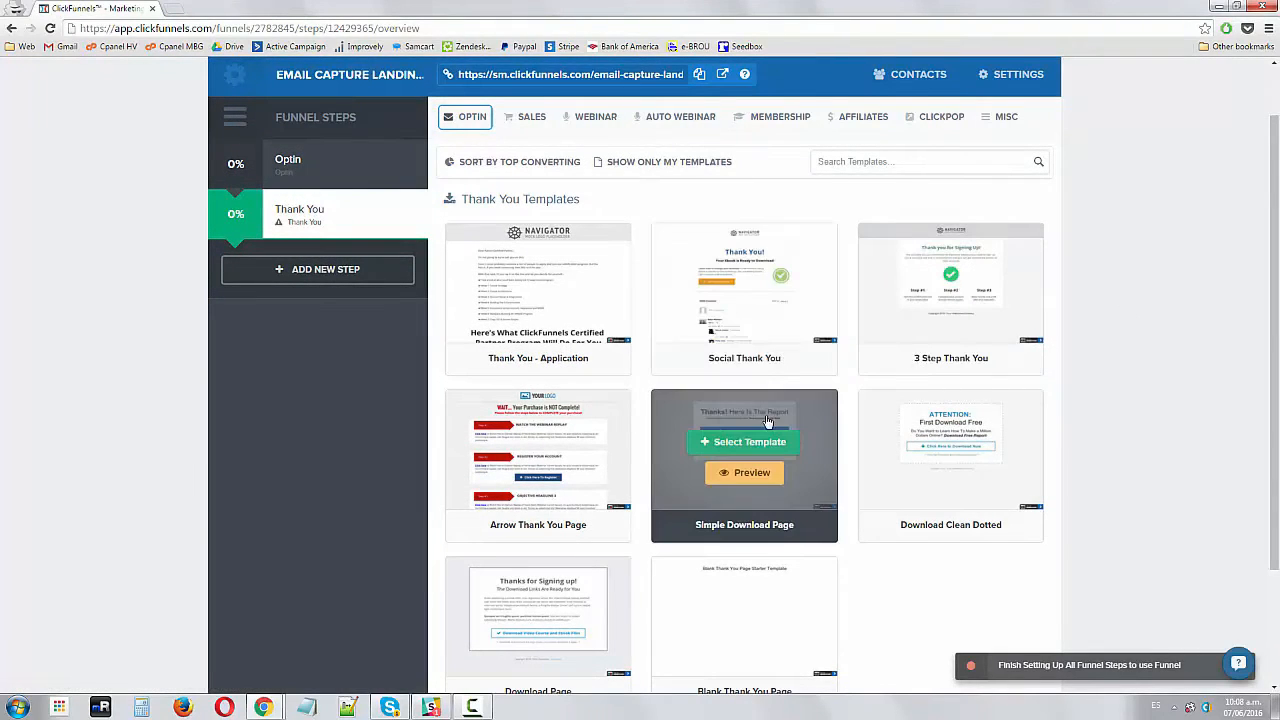
left_click(745, 442)
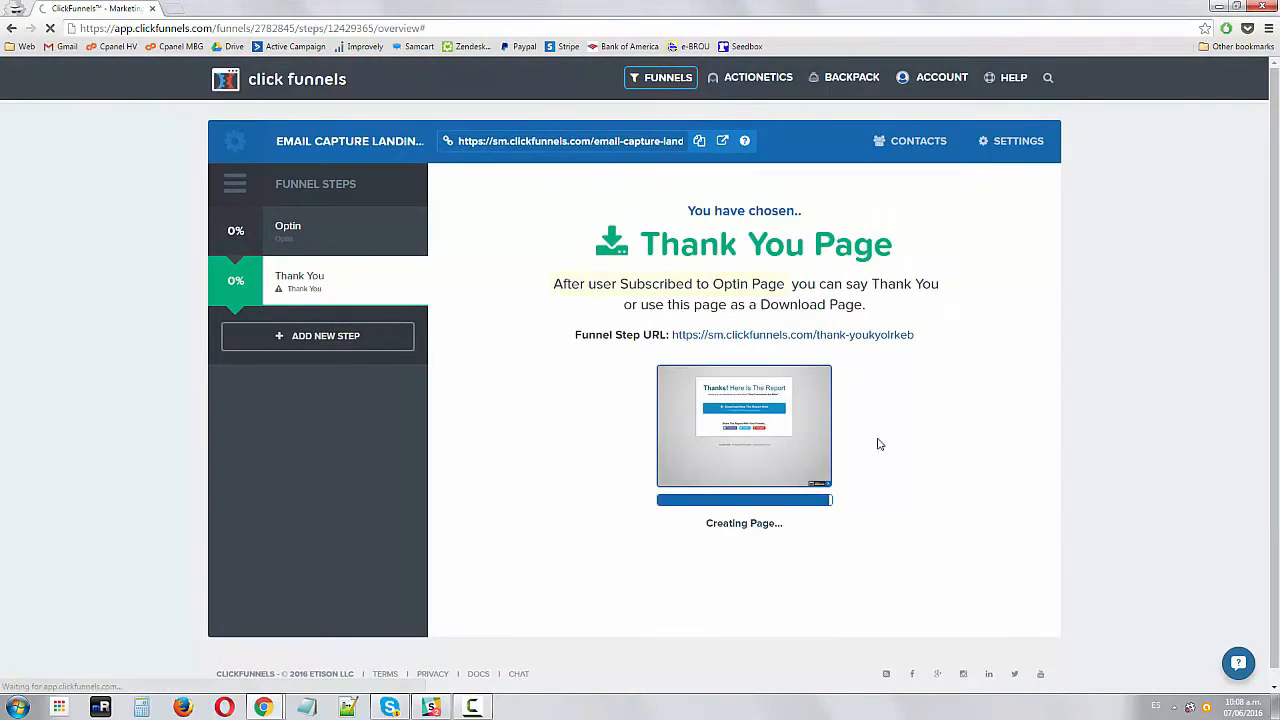
Open the Optin page in the editor and select the logo image at the top
left_click(287, 230)
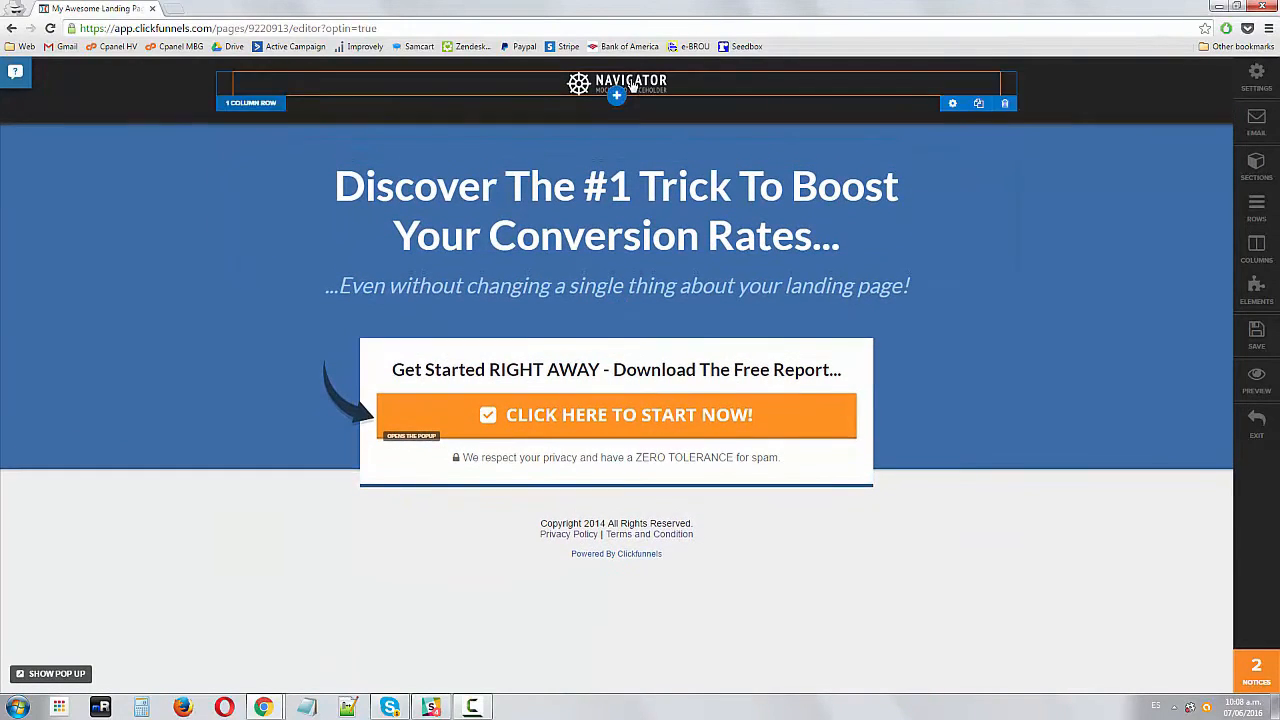
left_click(630, 97)
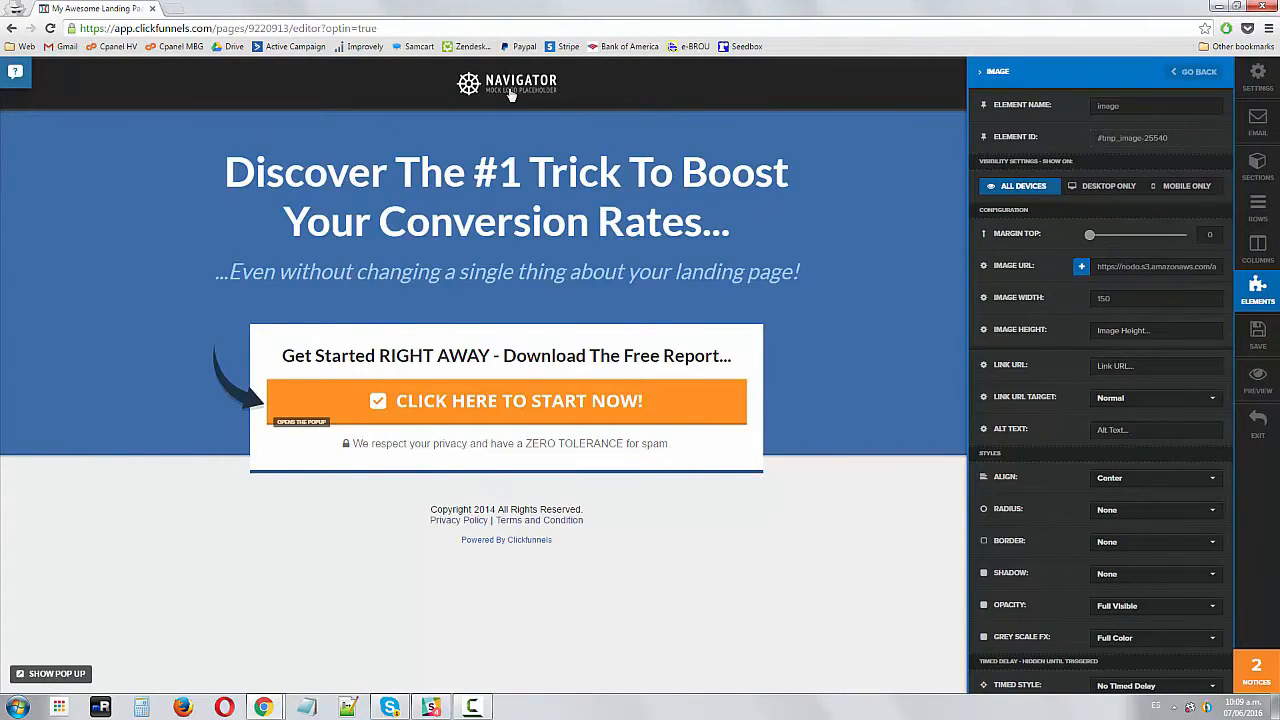
left_click(616, 117)
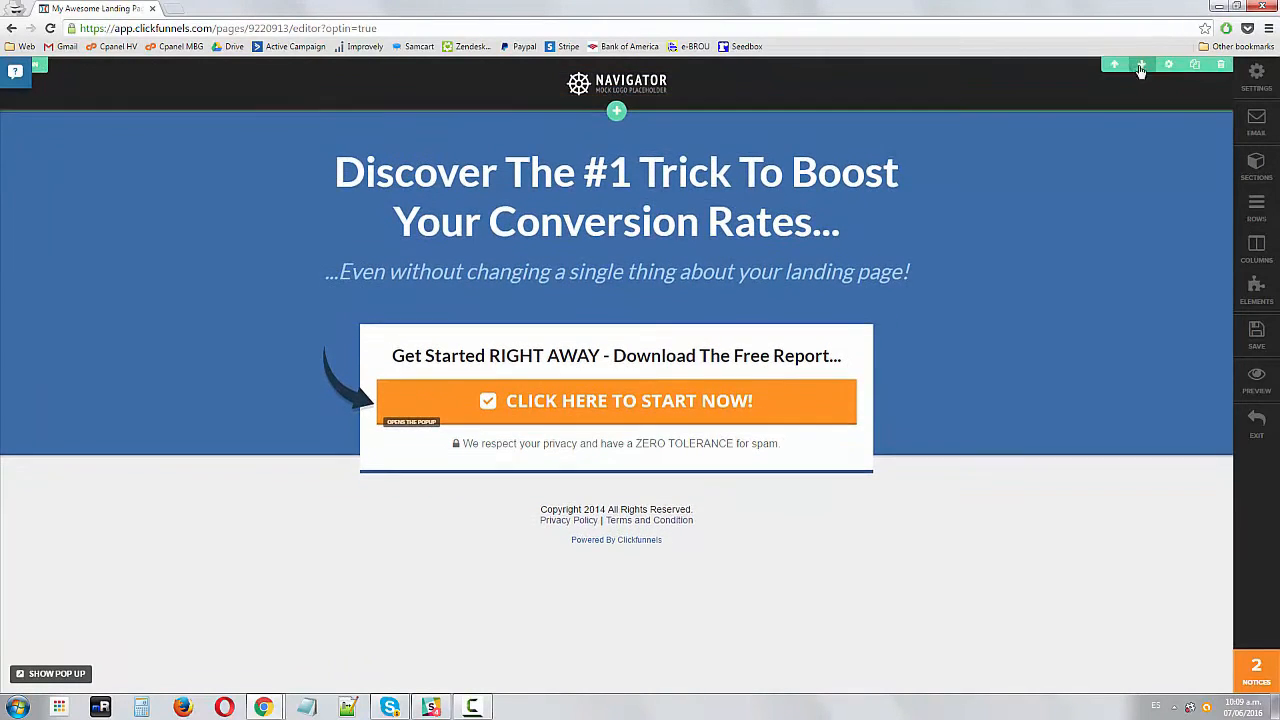
Open the settings of the top section containing the logo
left_click(1169, 67)
left_click(935, 108)
left_click(1168, 66)
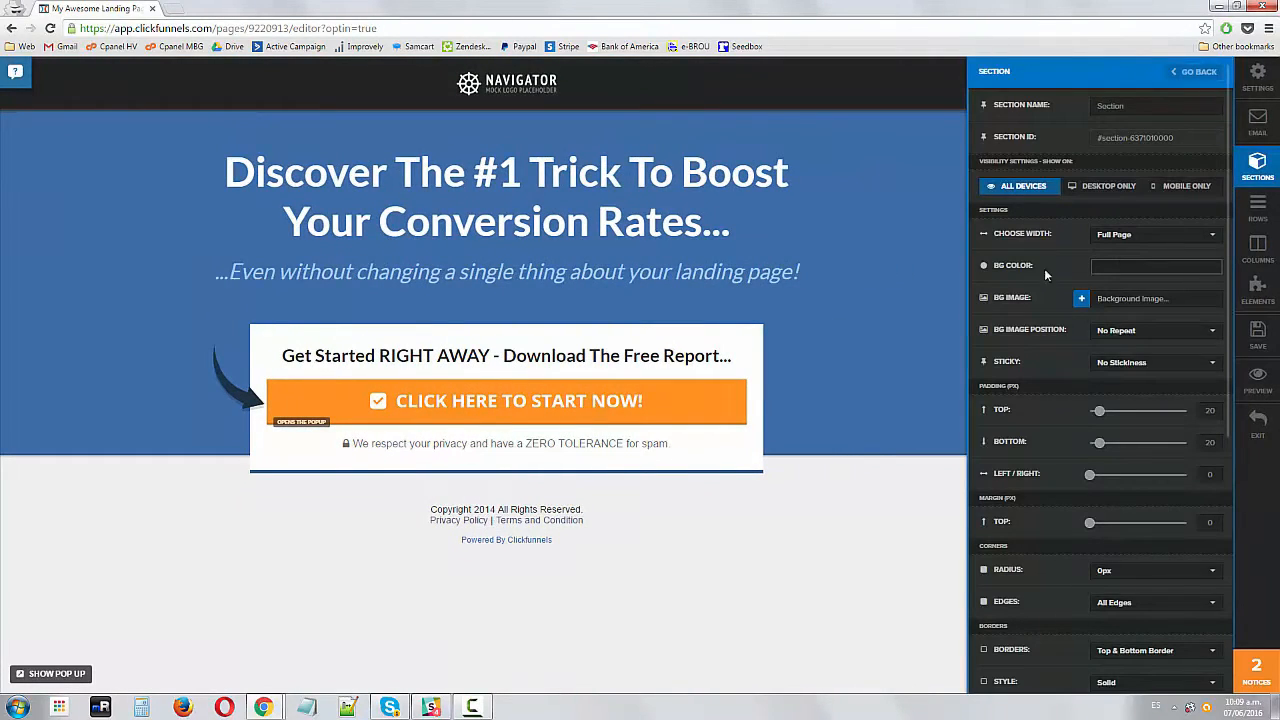
Set the top logo section's background color to dark gray #262626
left_click(1126, 271)
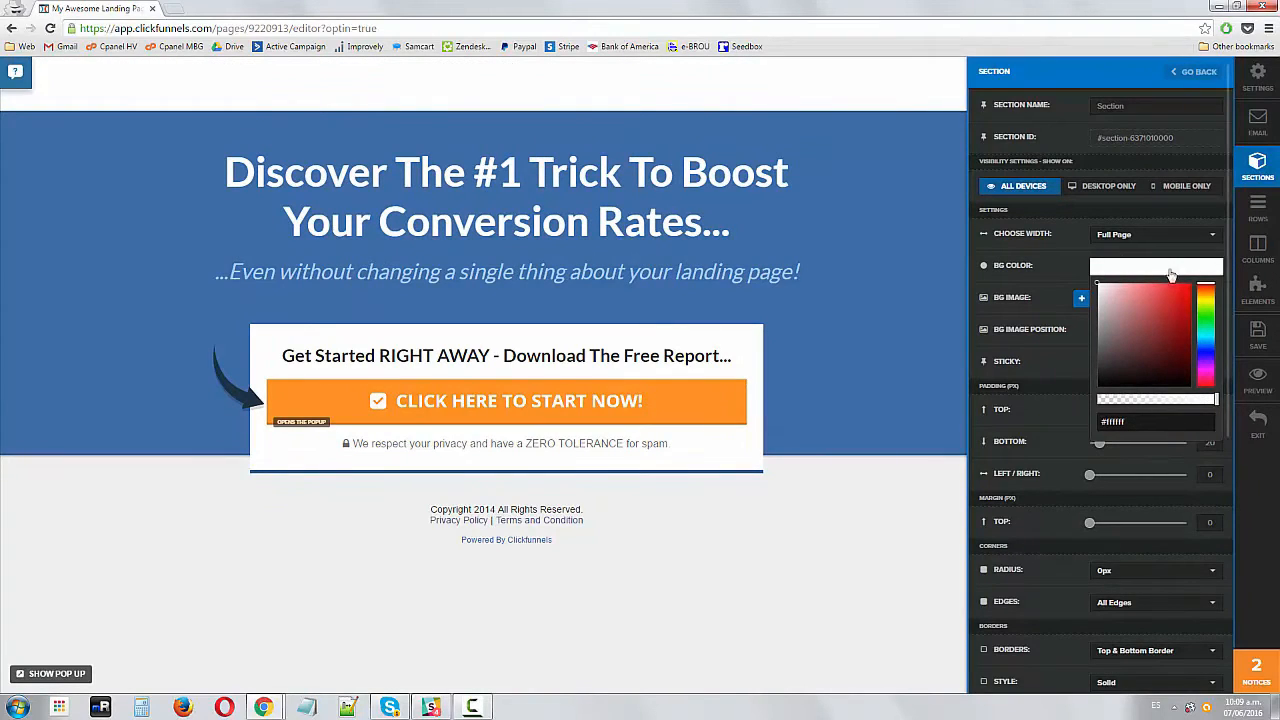
mouse_move(1134, 315)
left_mouse_down()
mouse_move(1086, 278)
mouse_move(1154, 332)
mouse_move(1096, 365)
mouse_move(1021, 349)
left_mouse_up()
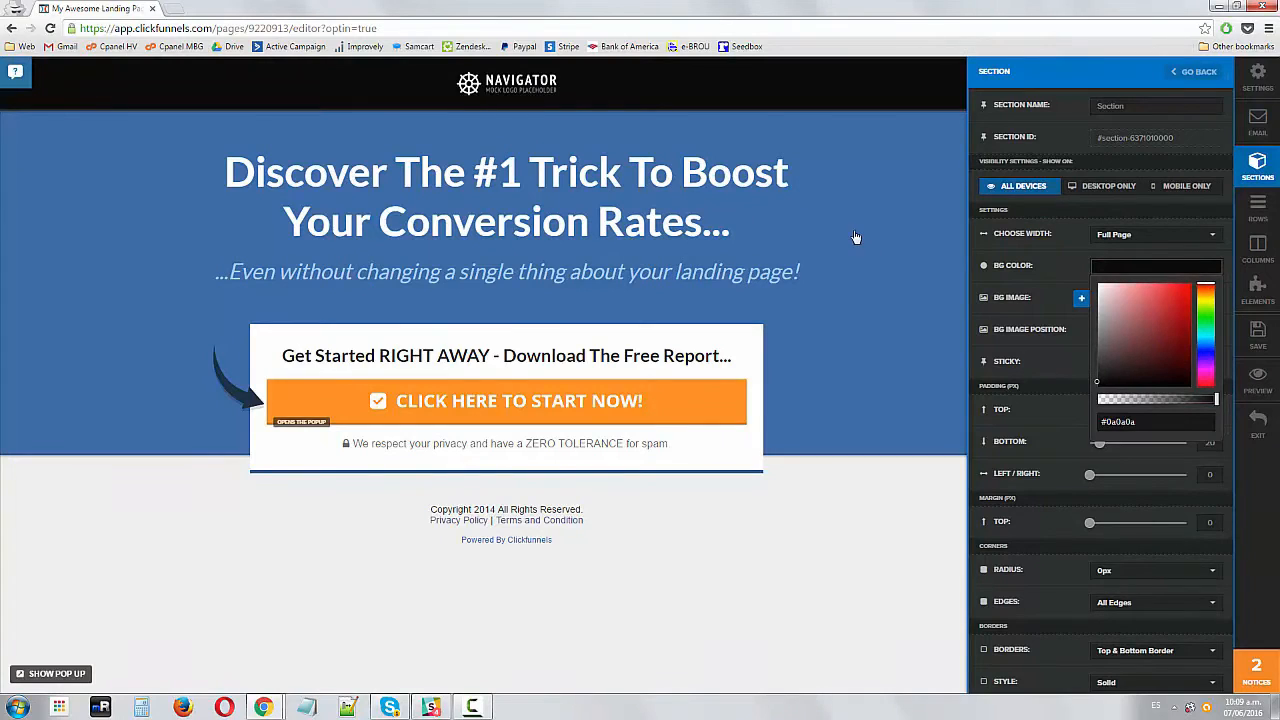
left_click_drag(1110, 340, 1067, 365)
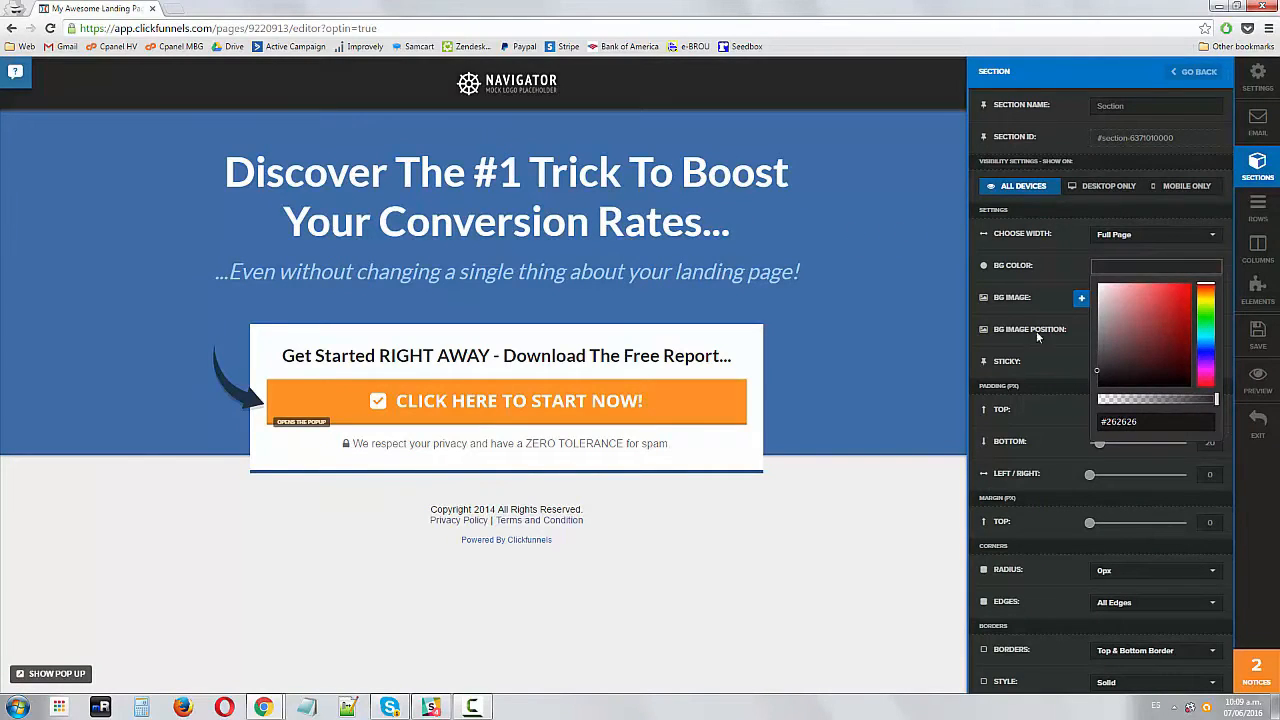
left_click(843, 171)
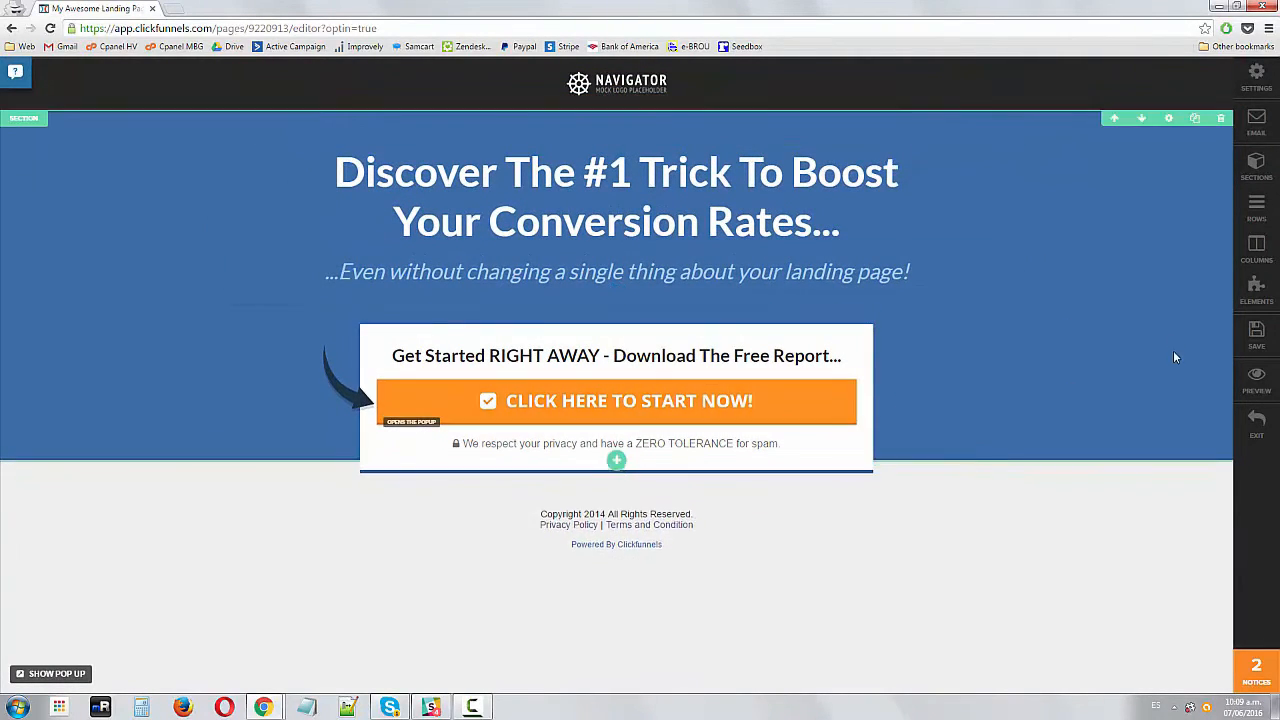
Change the main headline section's background color to teal #005466
left_click(1168, 119)
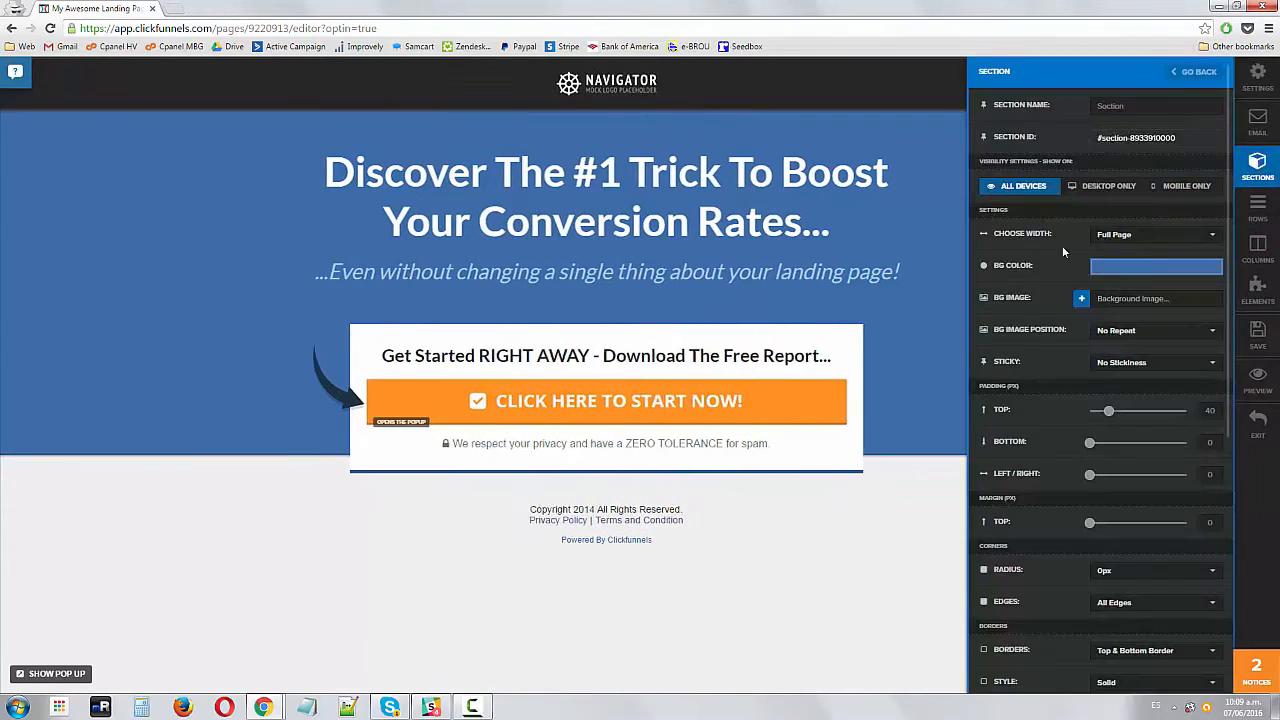
left_click(1129, 271)
mouse_move(1207, 328)
left_mouse_down()
mouse_move(1207, 362)
mouse_move(1215, 320)
mouse_move(1196, 338)
mouse_move(1214, 343)
left_mouse_up()
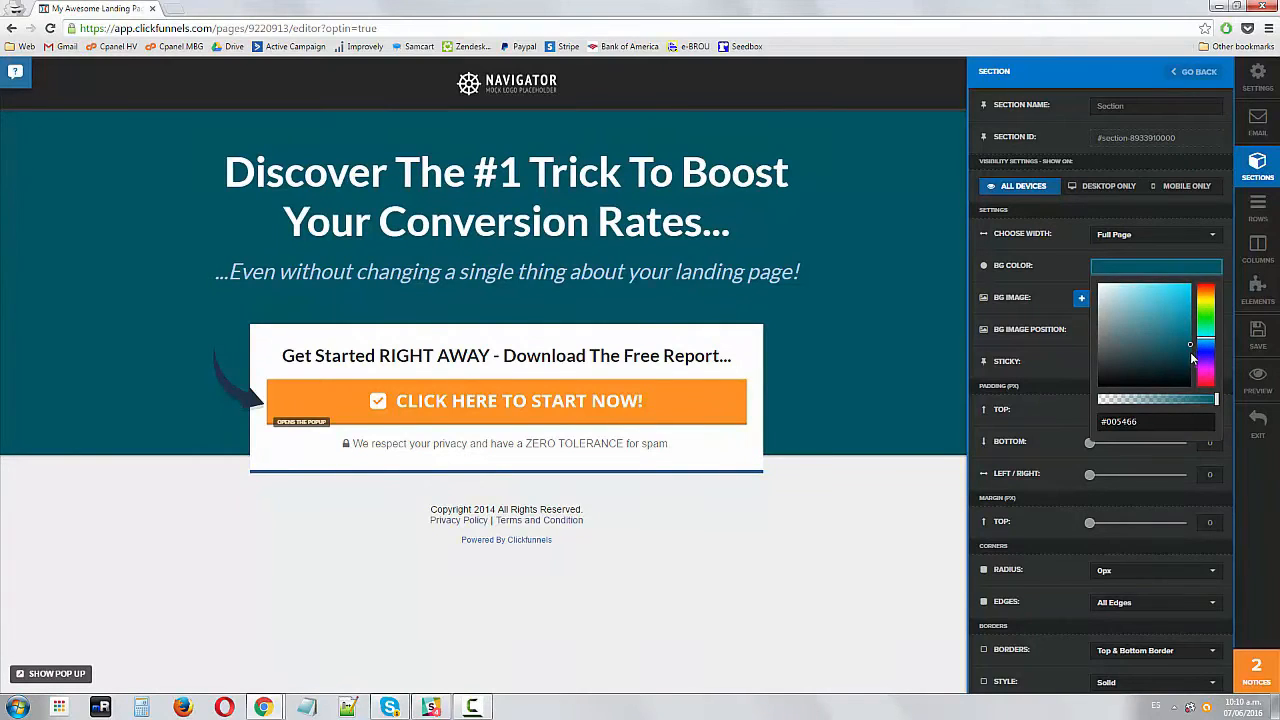
left_click(871, 287)
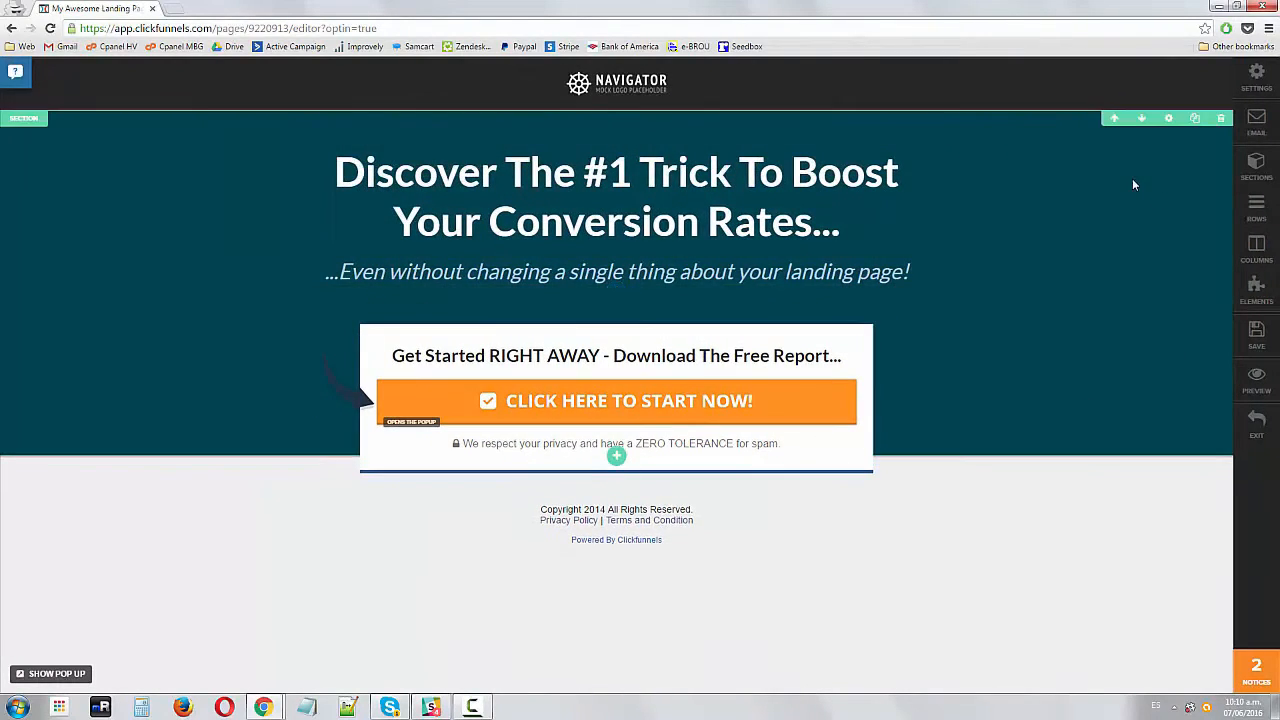
Change the main headline section's background color to a dark navy blue
left_click(1168, 118)
left_click(1171, 268)
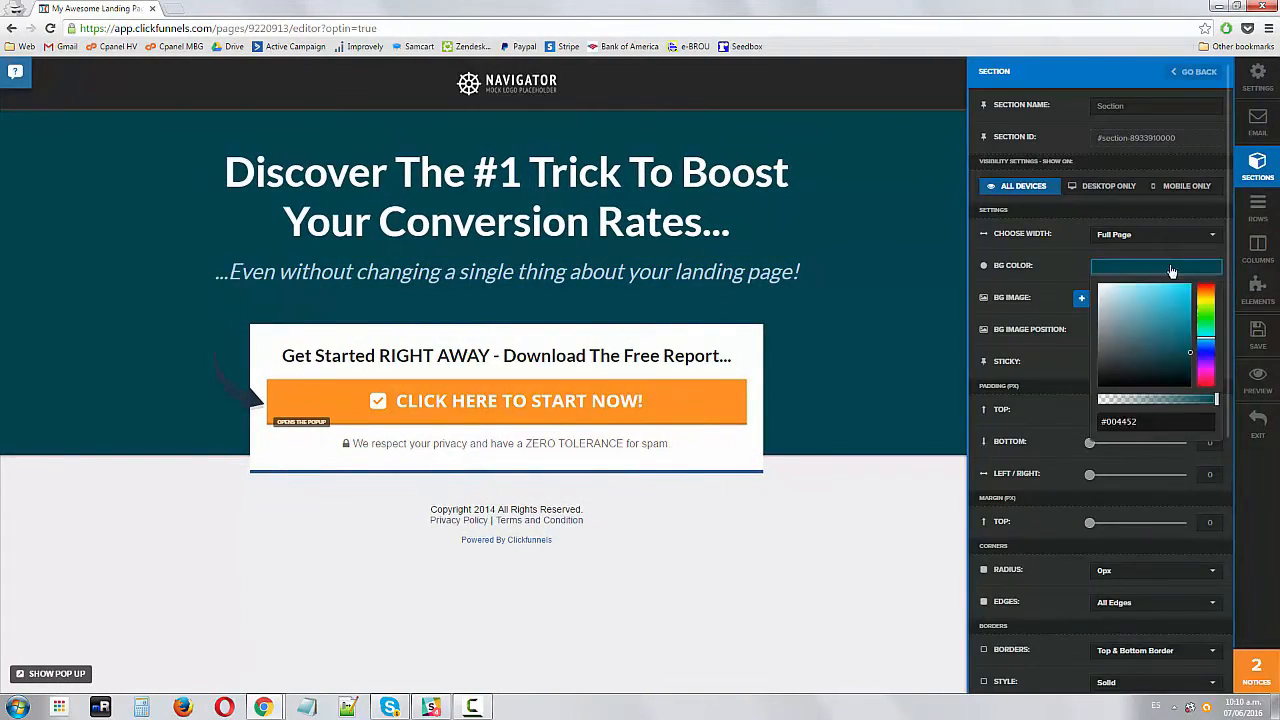
left_click(1204, 350)
left_click(1206, 344)
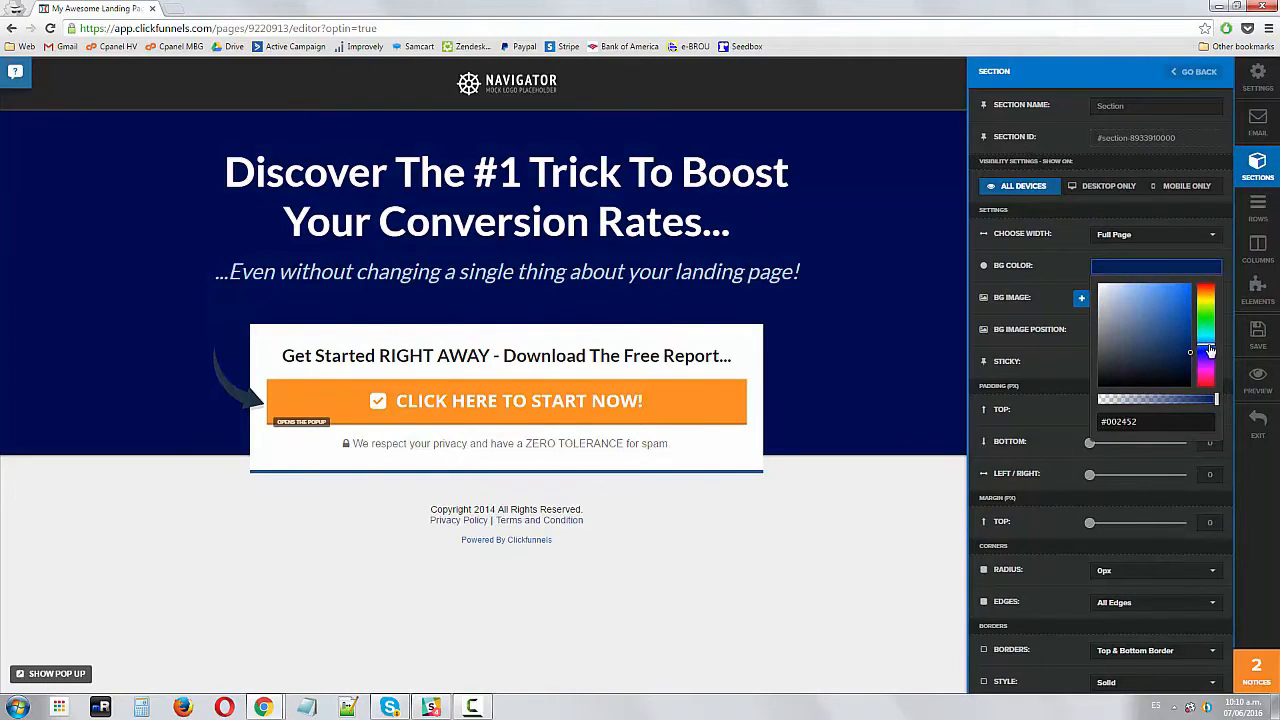
left_click_drag(1184, 337, 1194, 330)
left_click(800, 284)
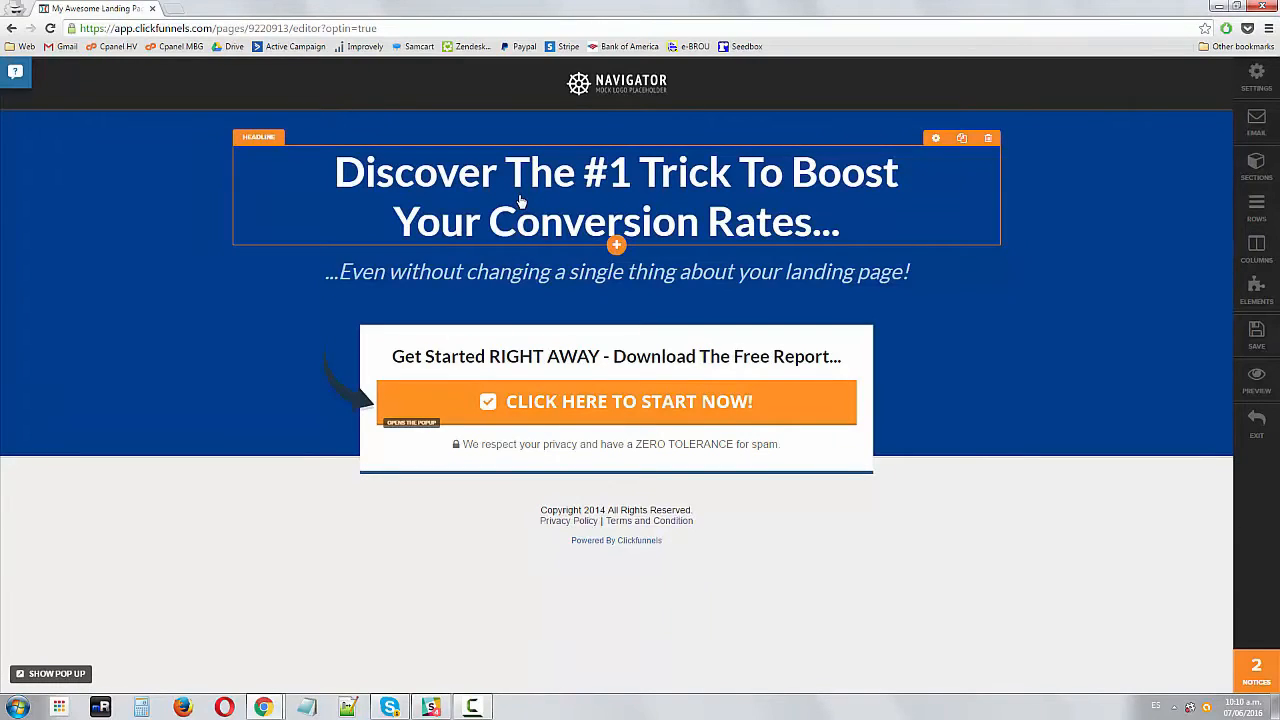
Try selecting portions of the headline and subheadline text in the editor
left_click(520, 202)
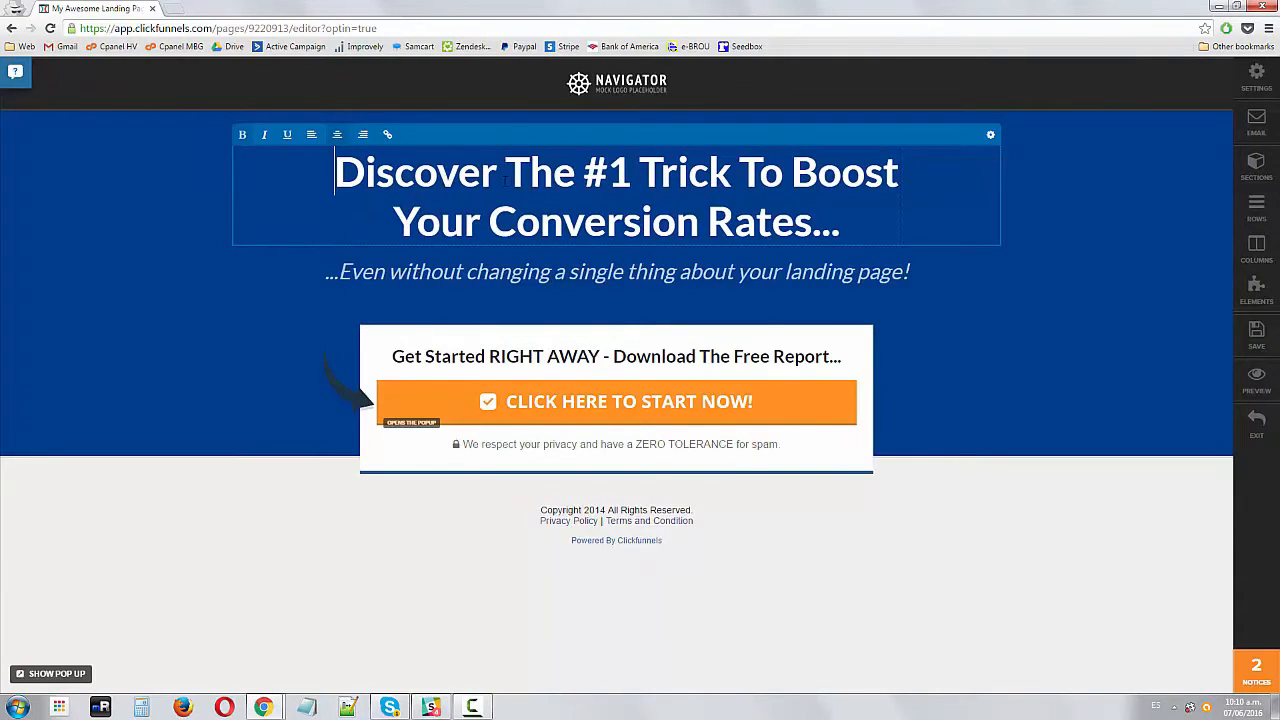
left_click_drag(506, 172, 805, 215)
left_click(640, 172)
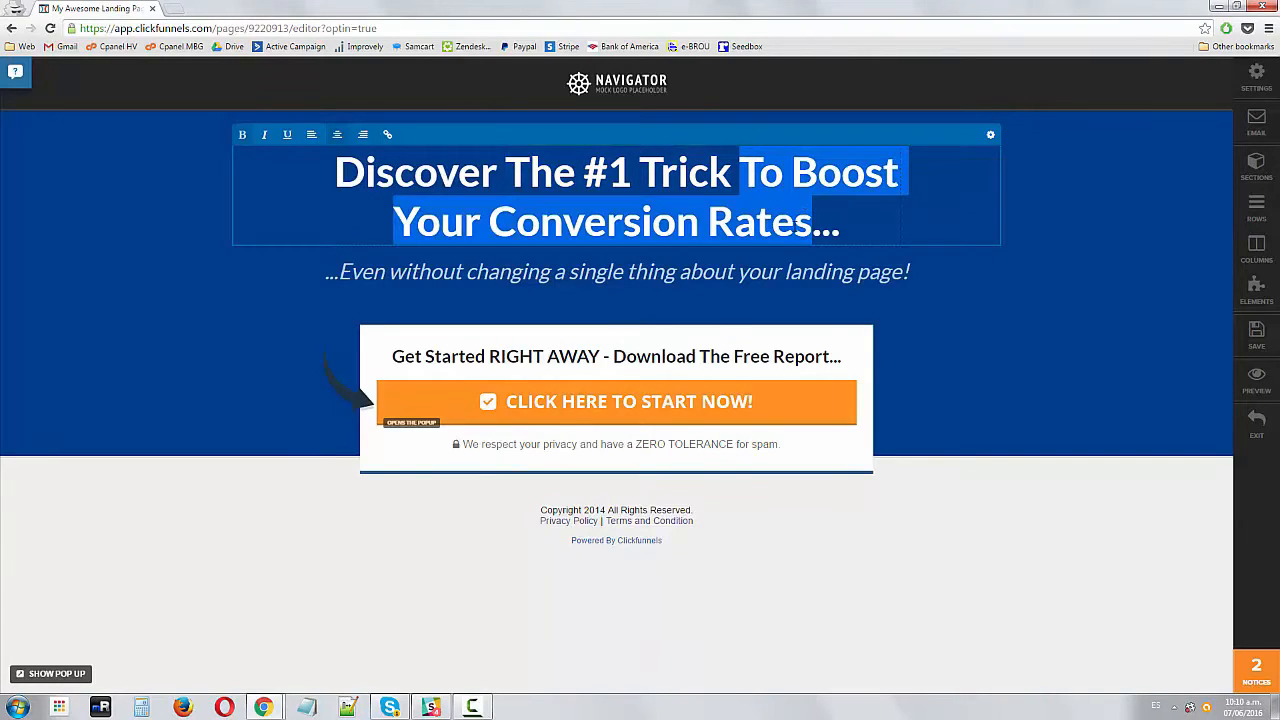
left_click(794, 222)
left_click_drag(338, 173, 812, 222)
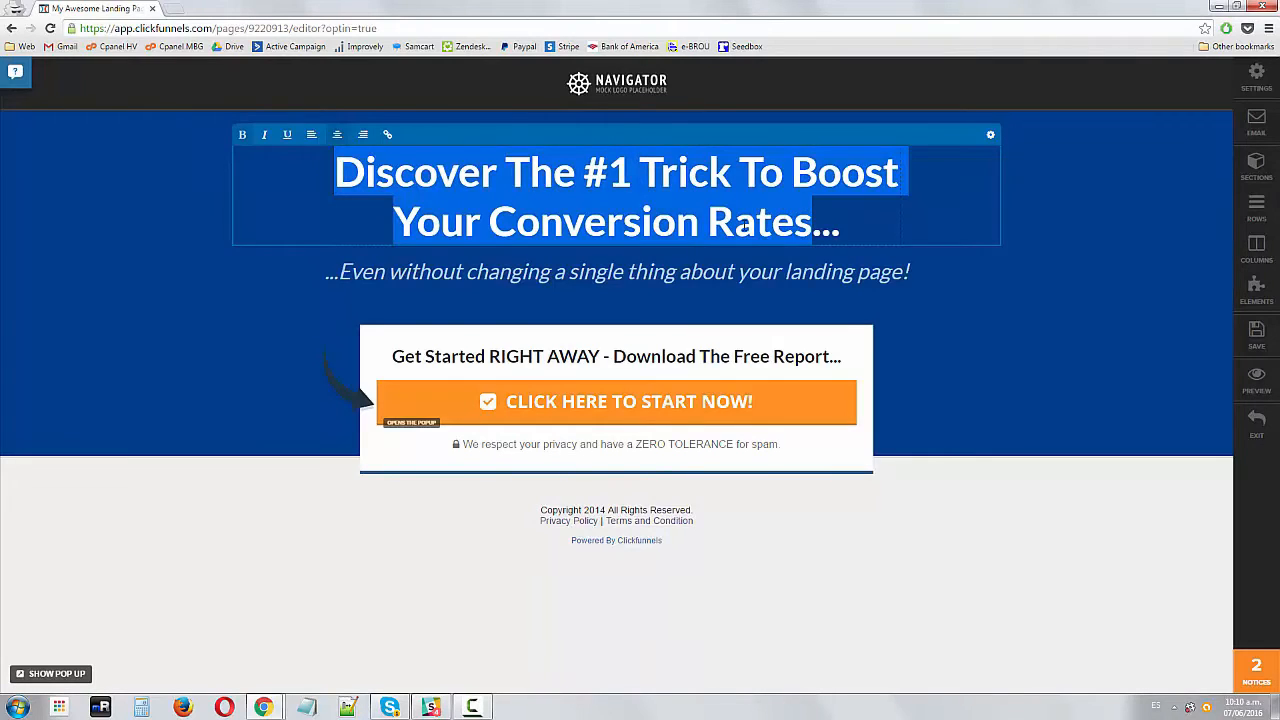
left_click(738, 224)
left_click_drag(338, 173, 632, 174)
left_click(575, 175)
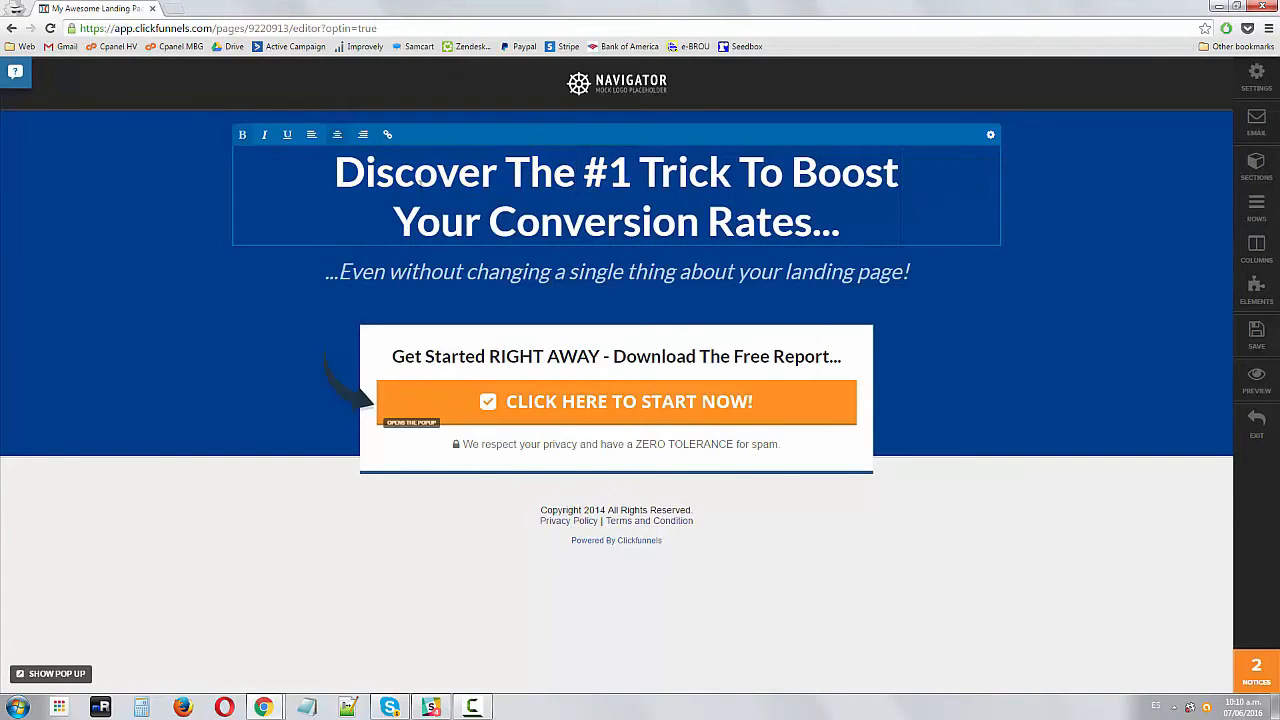
left_click_drag(505, 172, 873, 228)
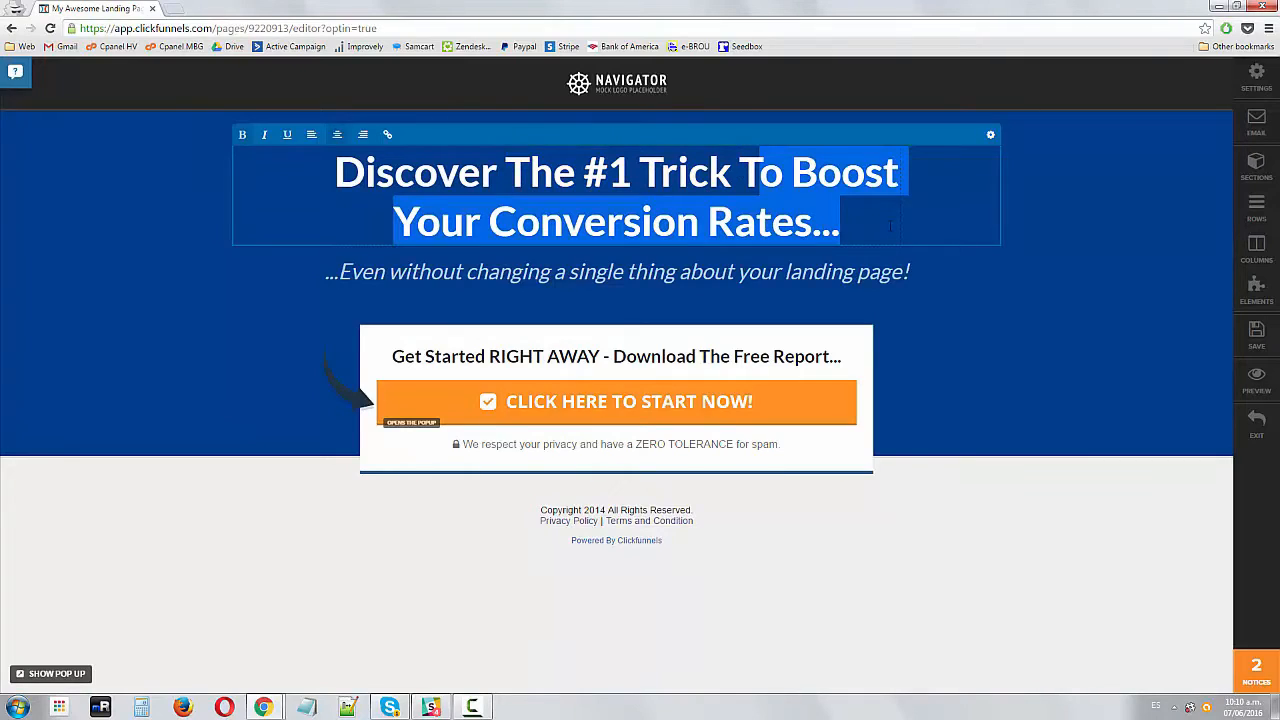
left_click(889, 226)
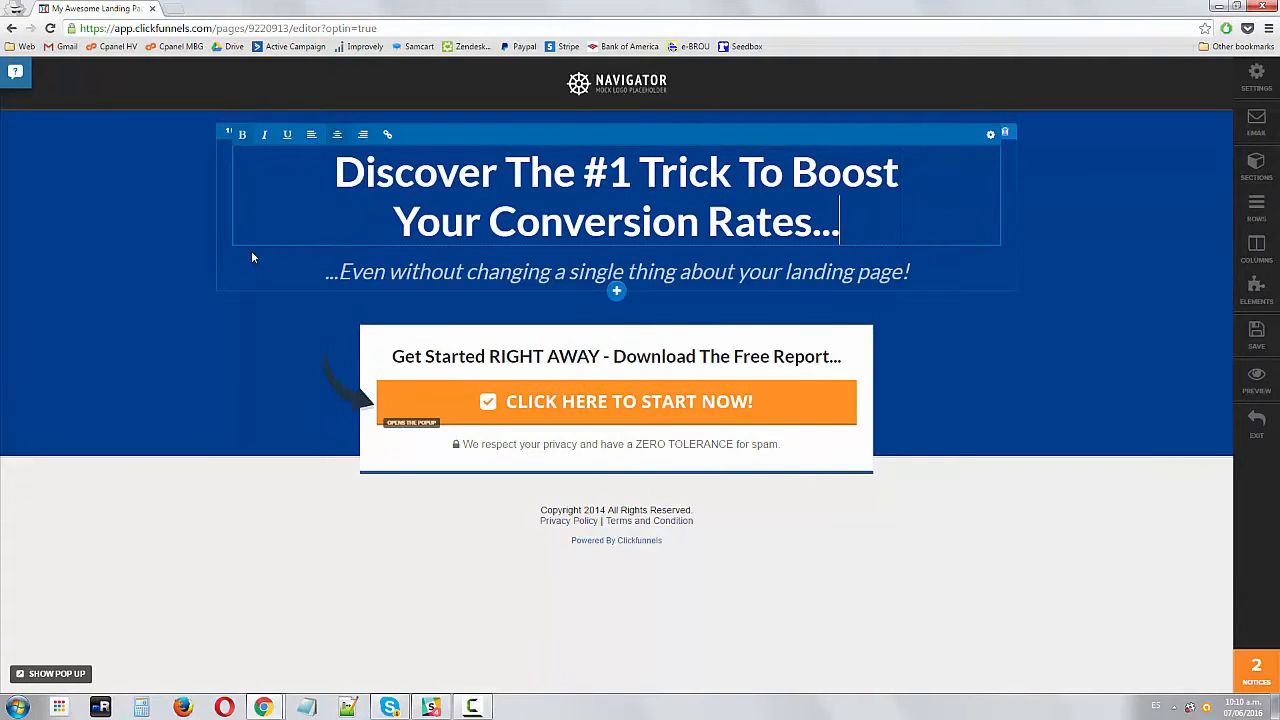
left_click(251, 250)
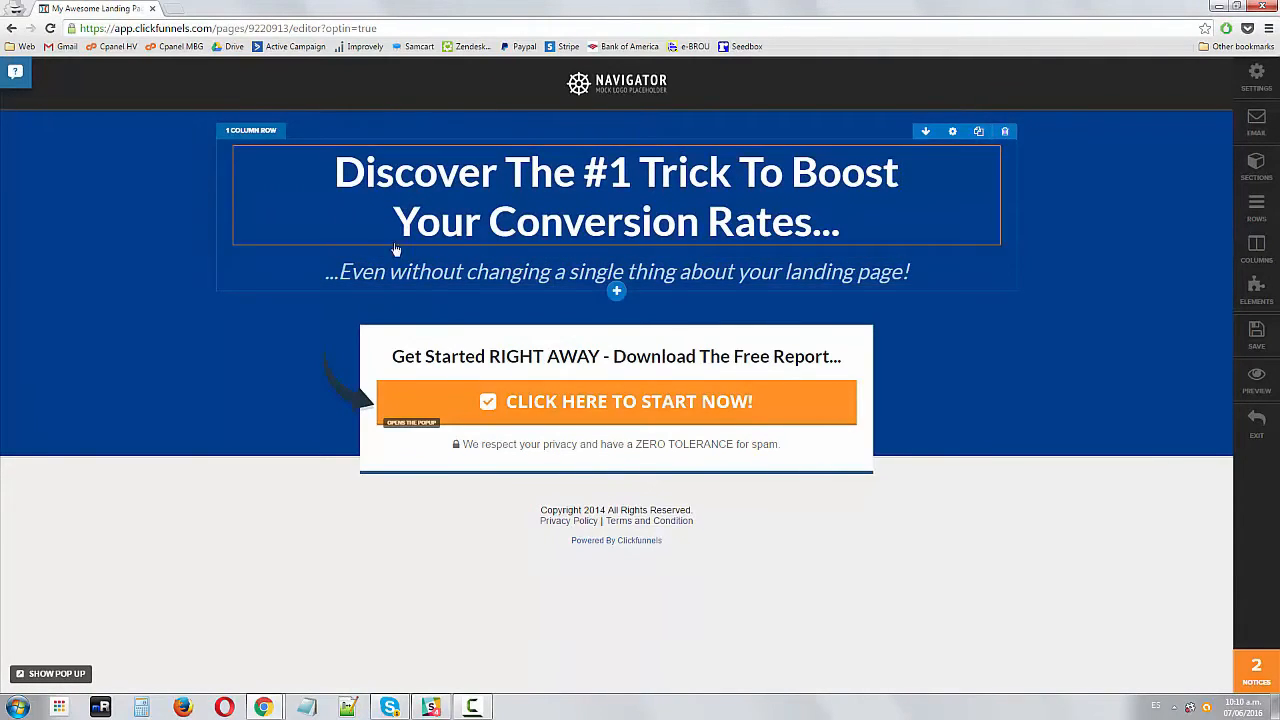
left_click(414, 273)
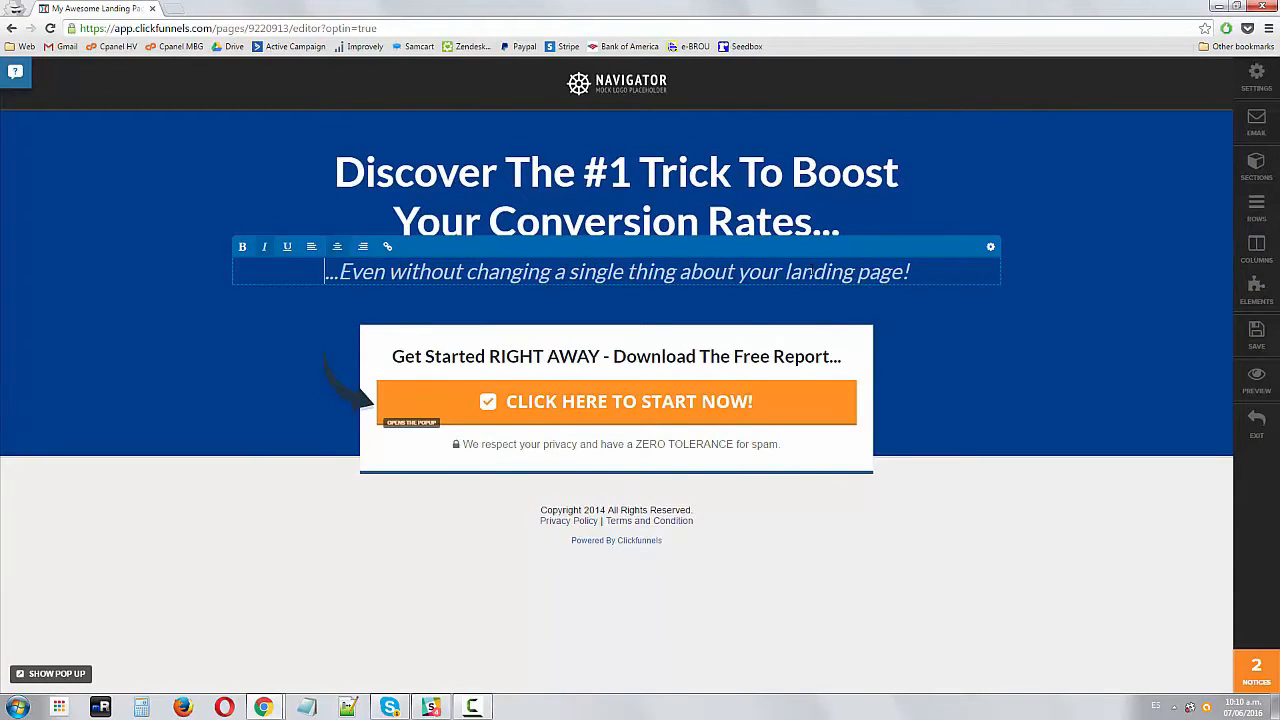
left_click_drag(931, 276, 580, 275)
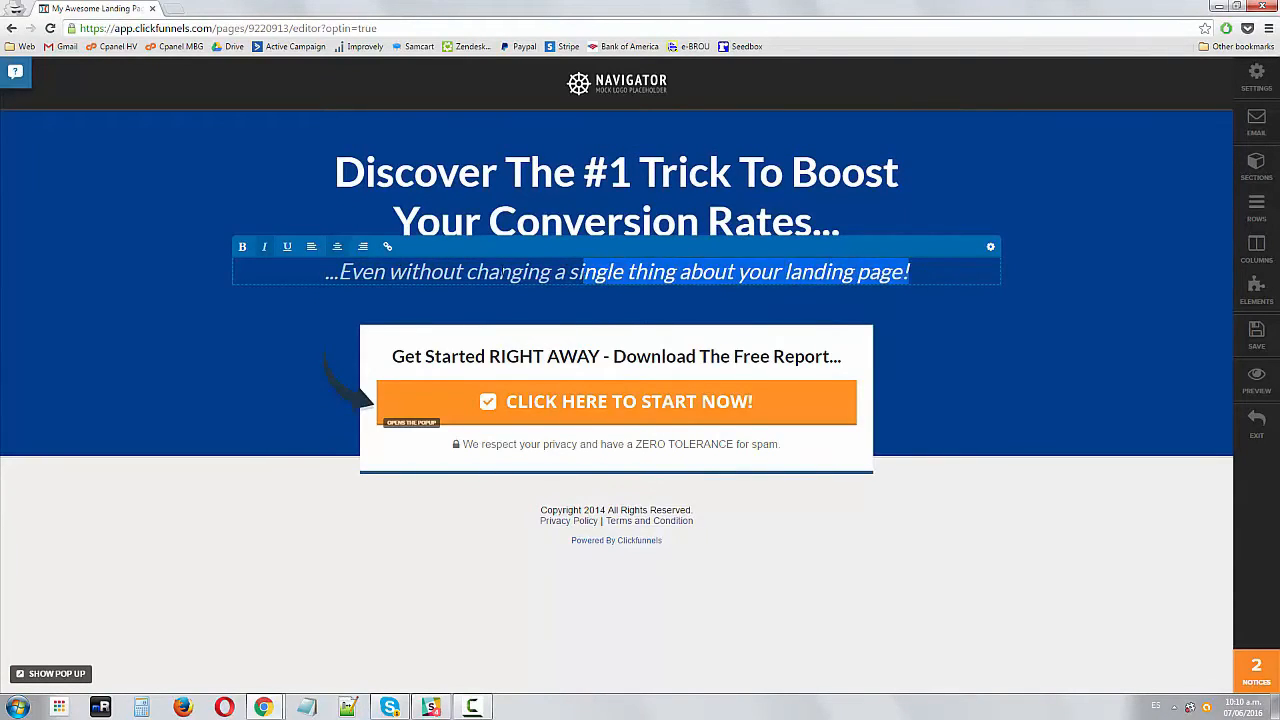
left_click_drag(382, 275, 690, 275)
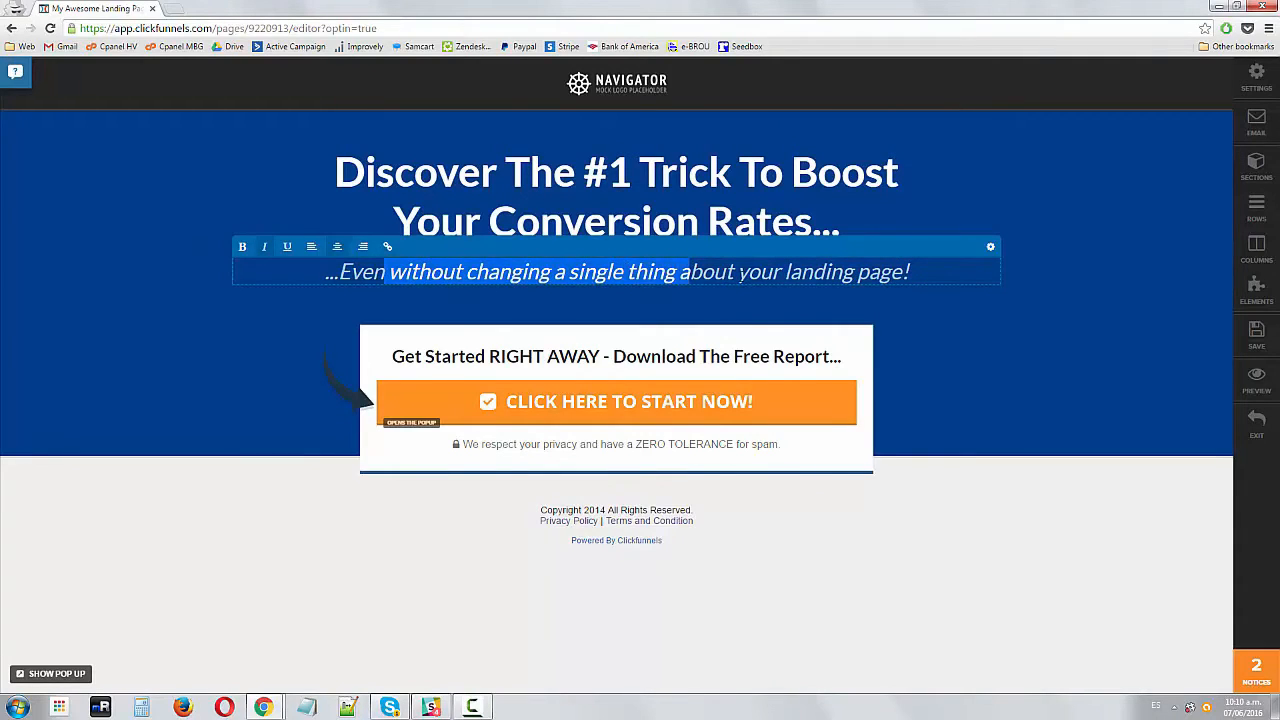
left_click(771, 273)
left_click(735, 187)
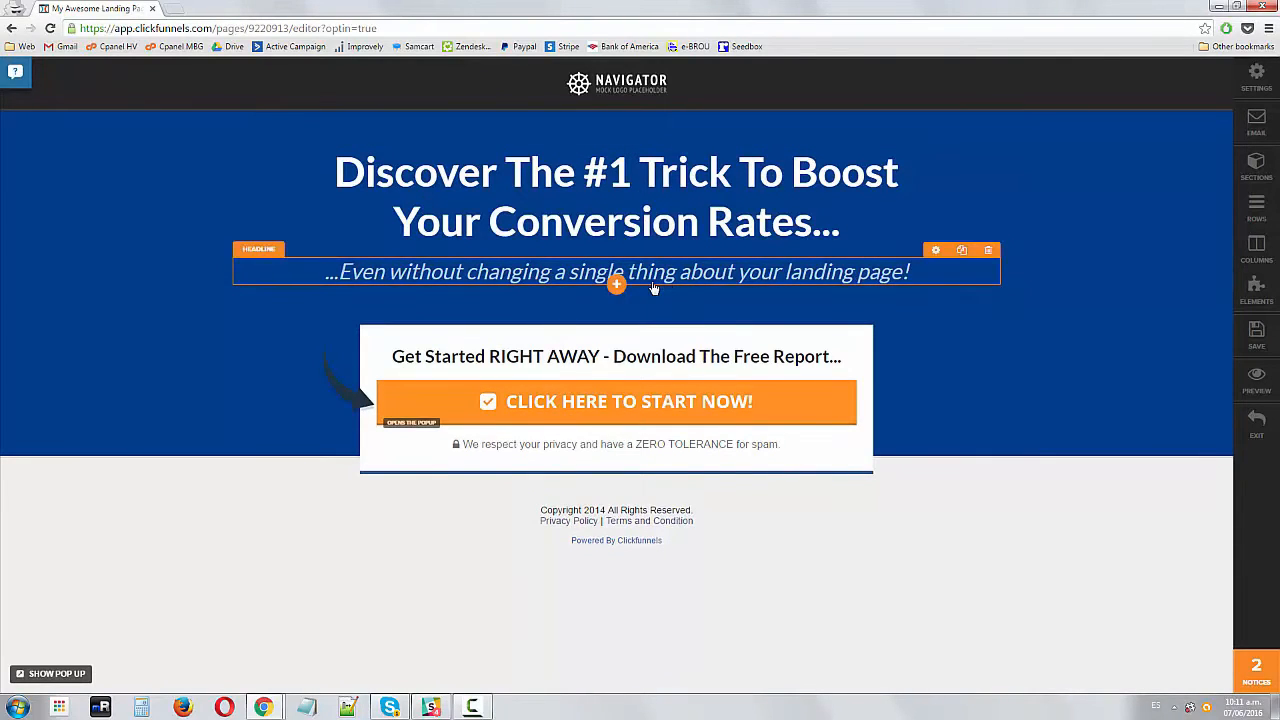
Replace the entire headline text with the word Learn
left_click(438, 180)
left_click(338, 183)
type("Learn")
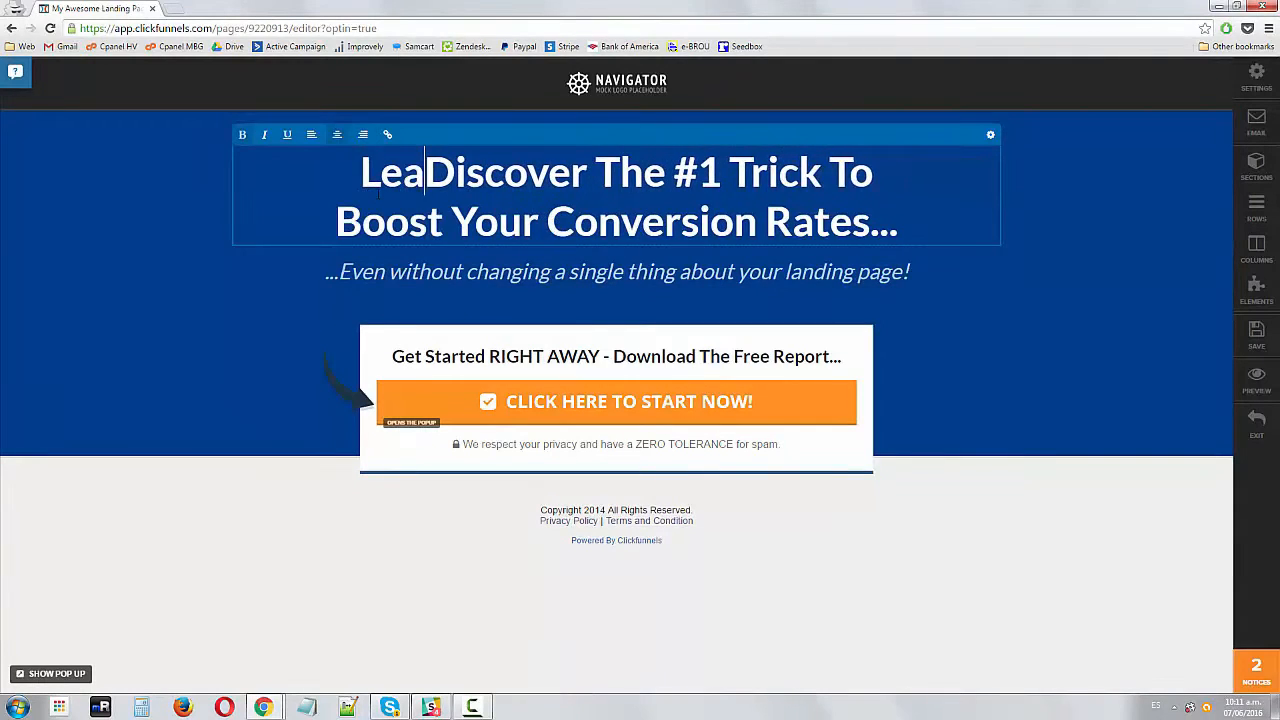
key("shift+Down")
key("shift+End")
key("BackSpace")
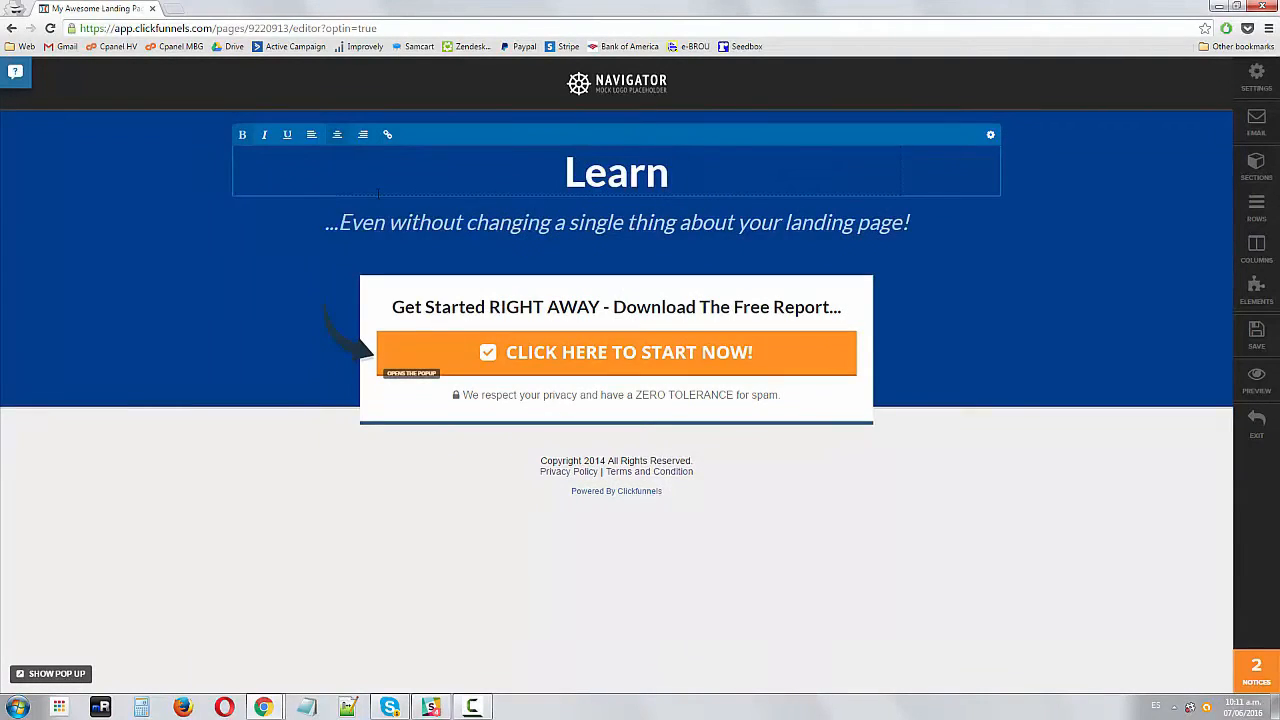
Complete the headline to read 'Learn The 10 Tools Marketers Use To Bring Free Traffic to Your Website'
type("My 1")
key("BackSpace")
key("BackSpace")
key("BackSpace")
key("BackSpace")
key("BackSpace")
type("The 10 ")
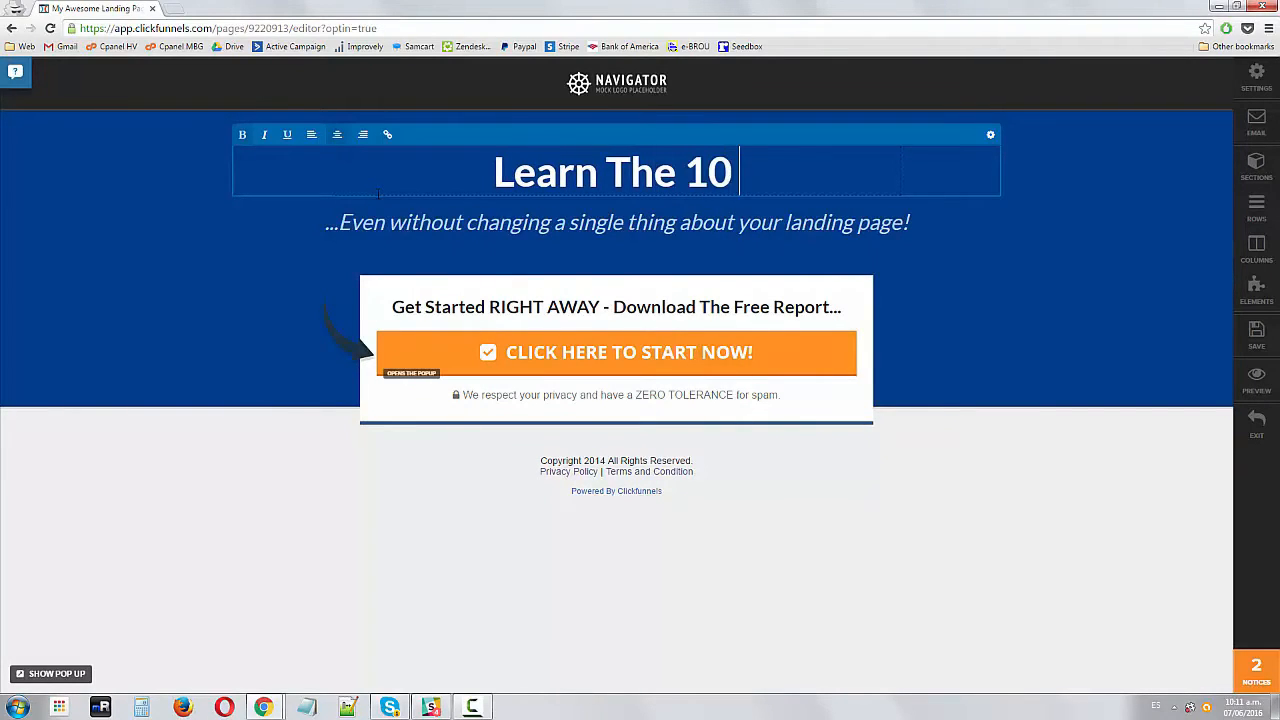
type("Tools Marker")
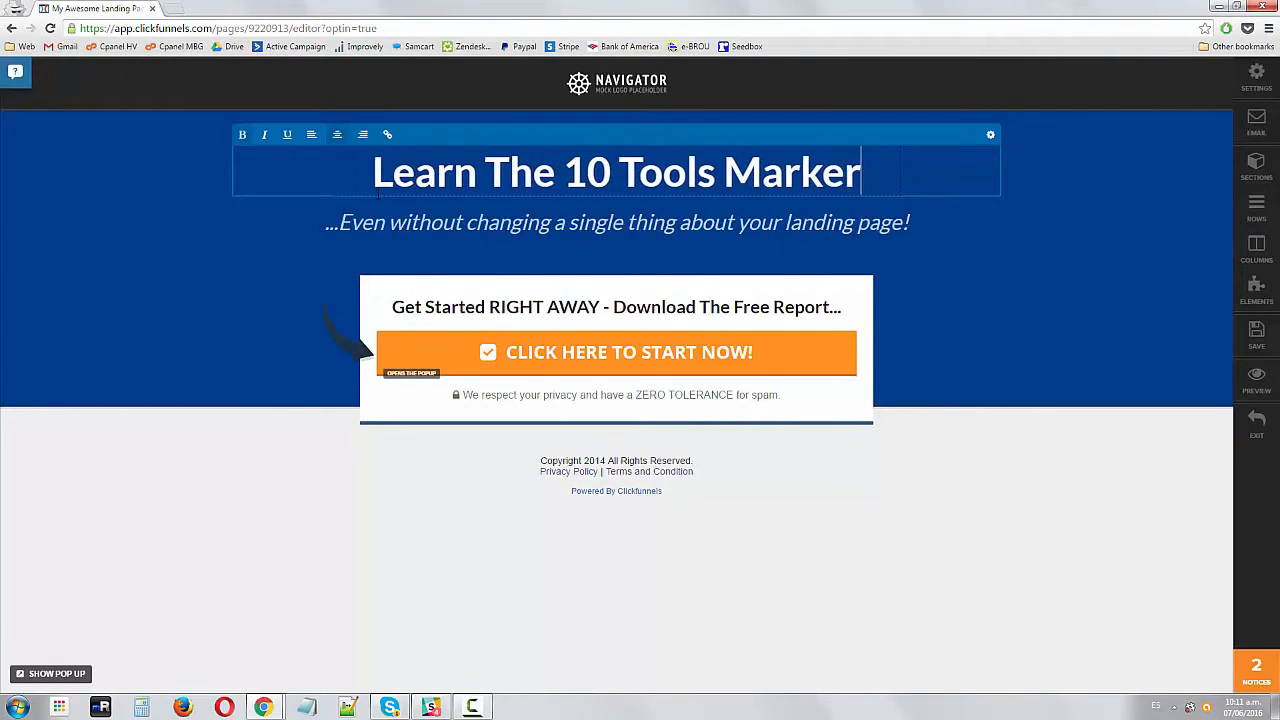
key("BackSpace")
type("ters Use")
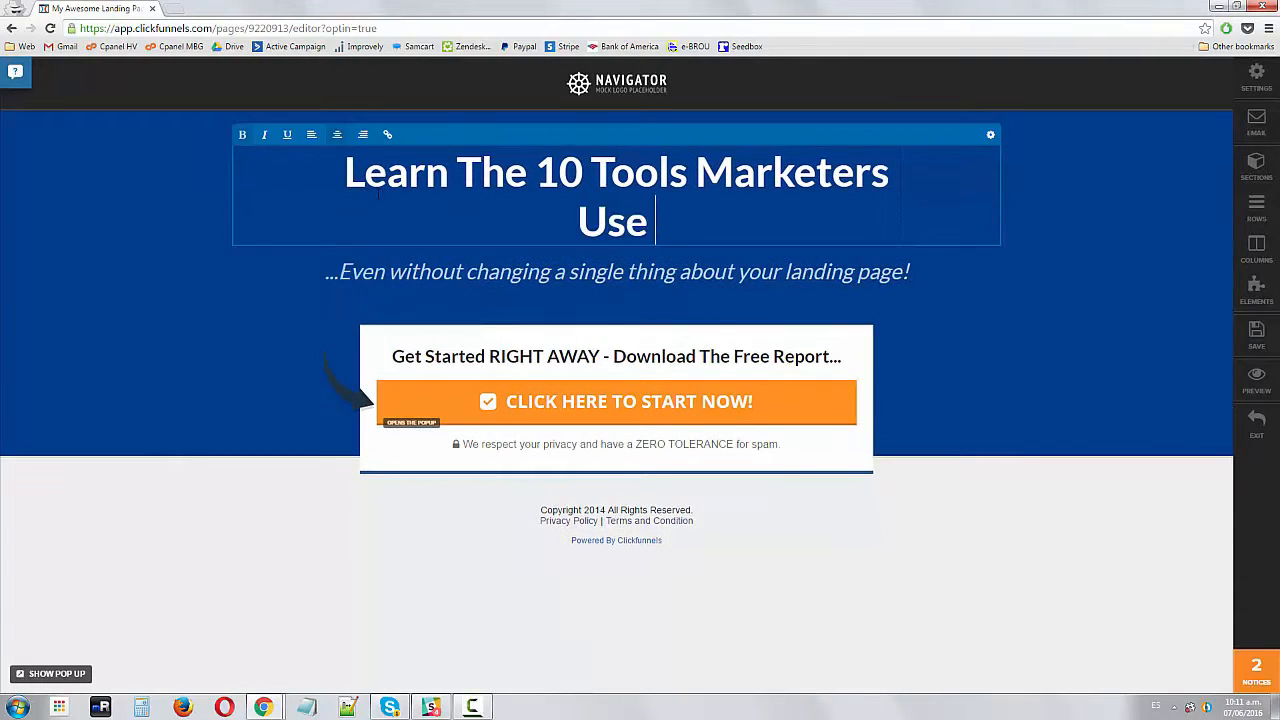
type(" To Bring Free Trc to a Websit")
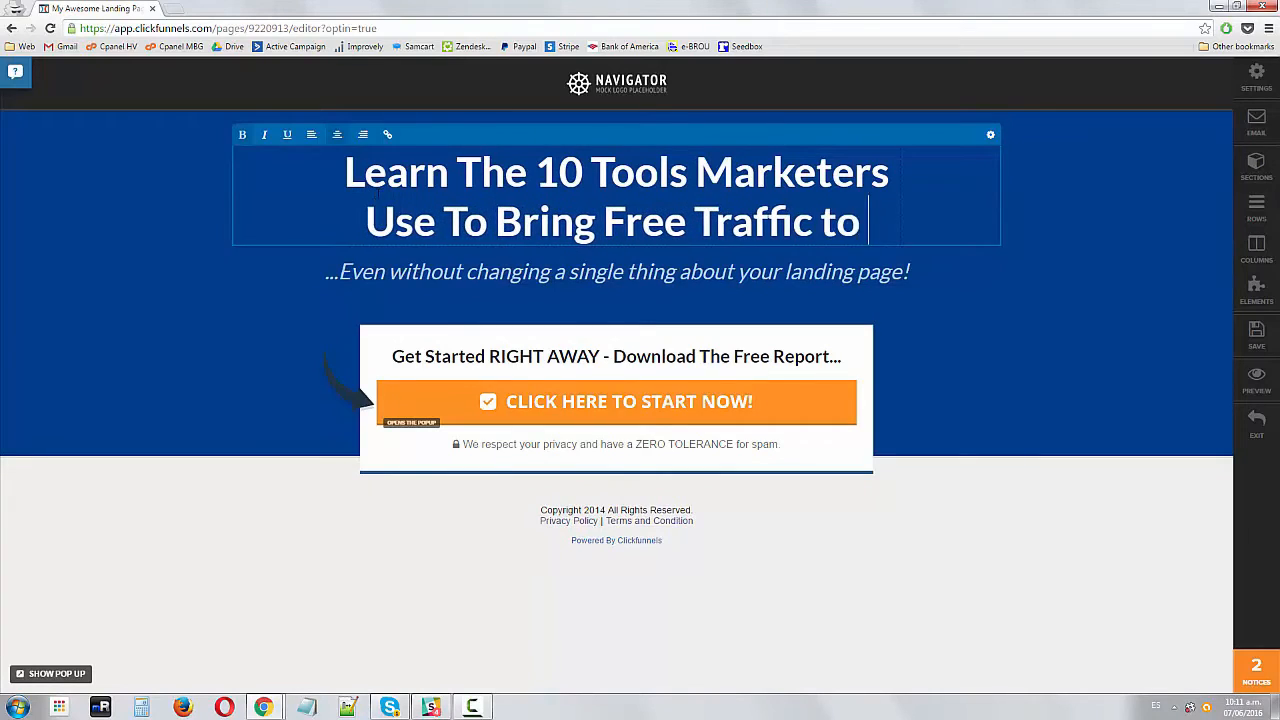
key("BackSpace")
key("BackSpace")
key("BackSpace")
key("BackSpace")
key("BackSpace")
key("BackSpace")
key("BackSpace")
key("BackSpace")
key("BackSpace")
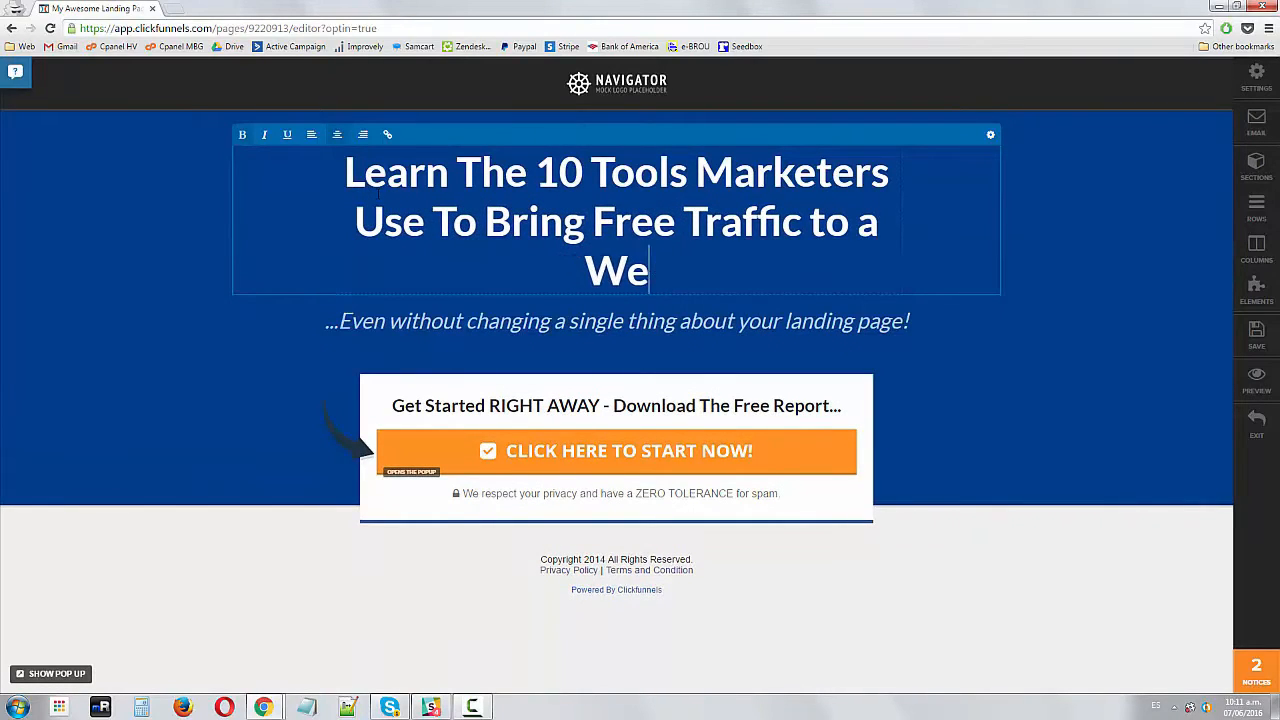
type("Your Website")
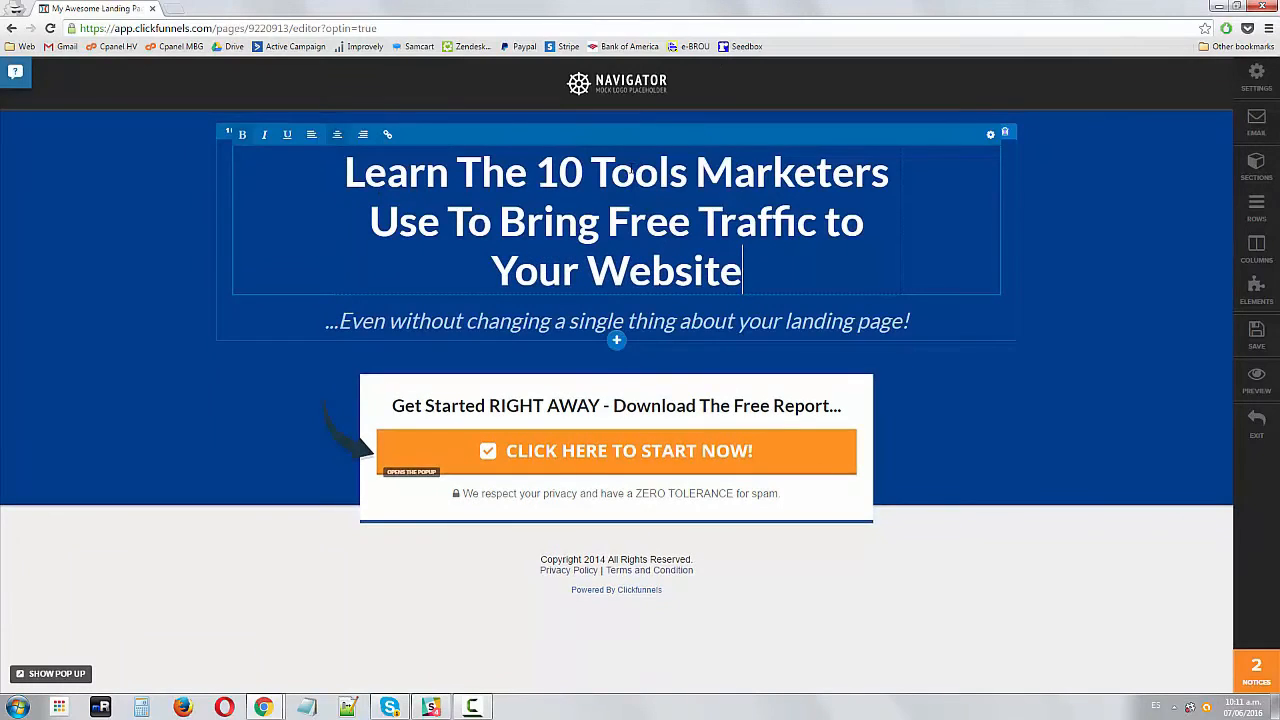
Insert the word Famous before Marketers in the headline
left_click(634, 171)
left_click_drag(488, 175, 688, 172)
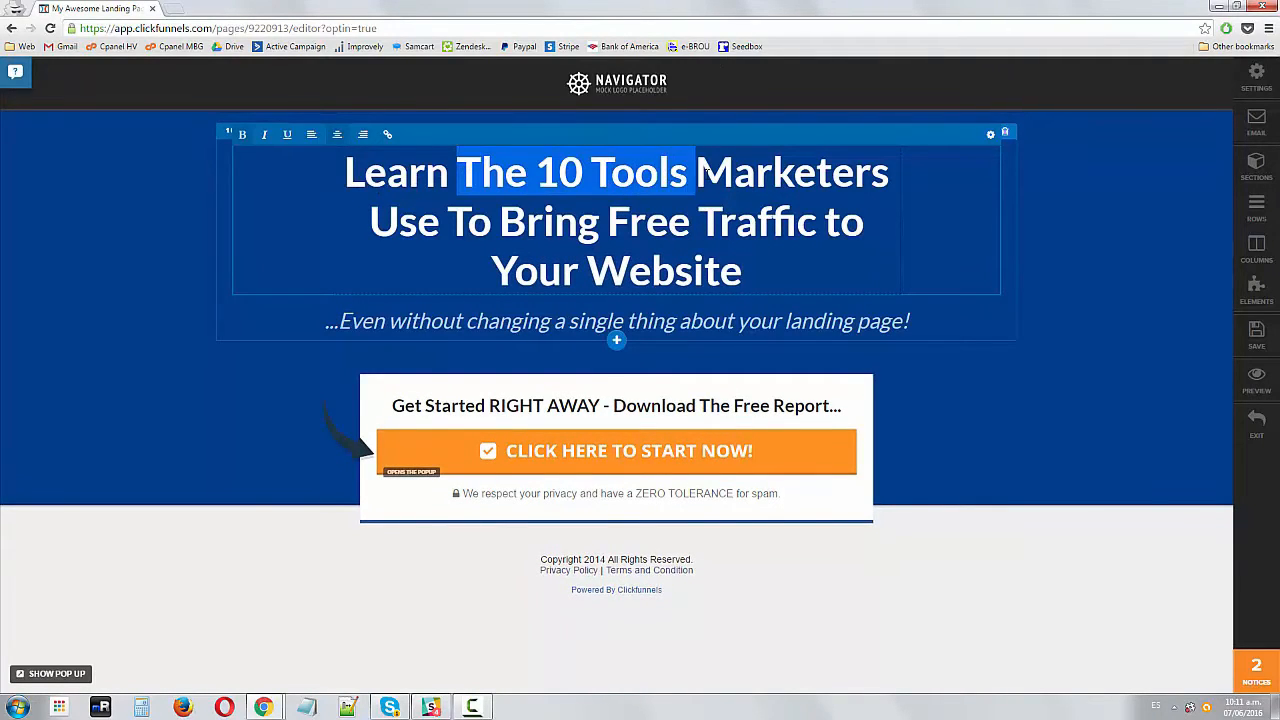
left_click(688, 172)
key("Right")
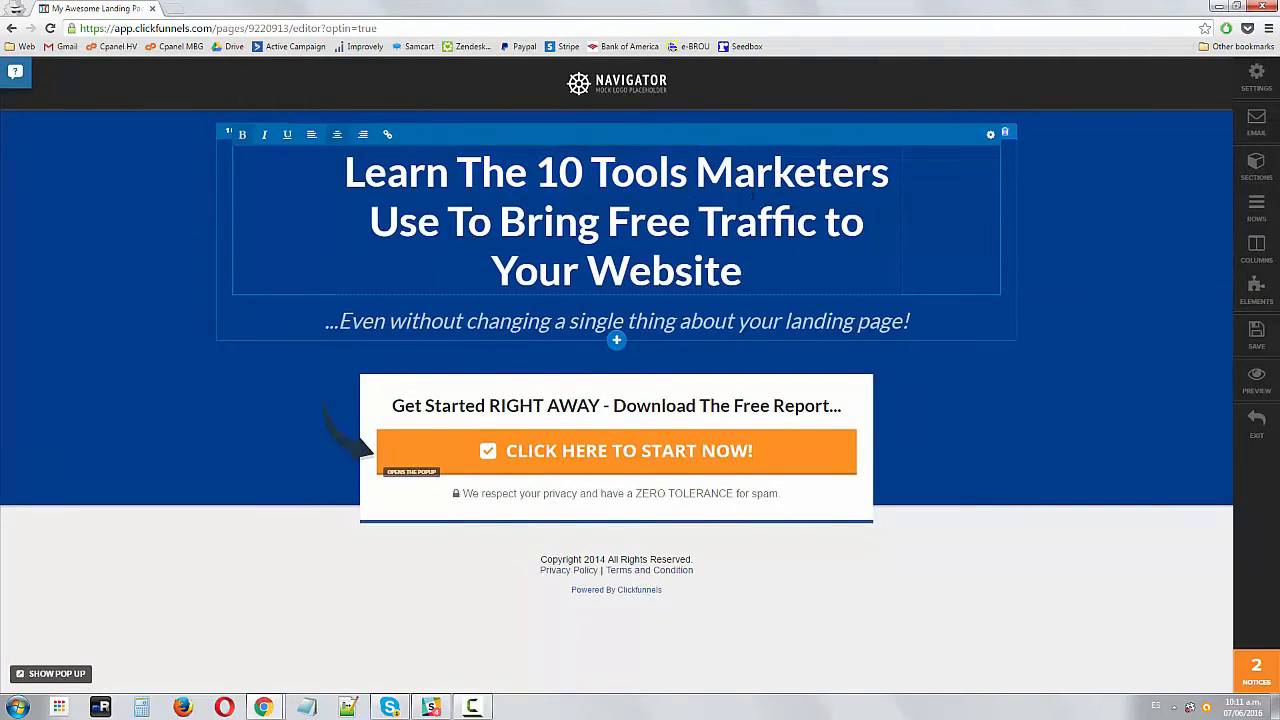
type("Famous")
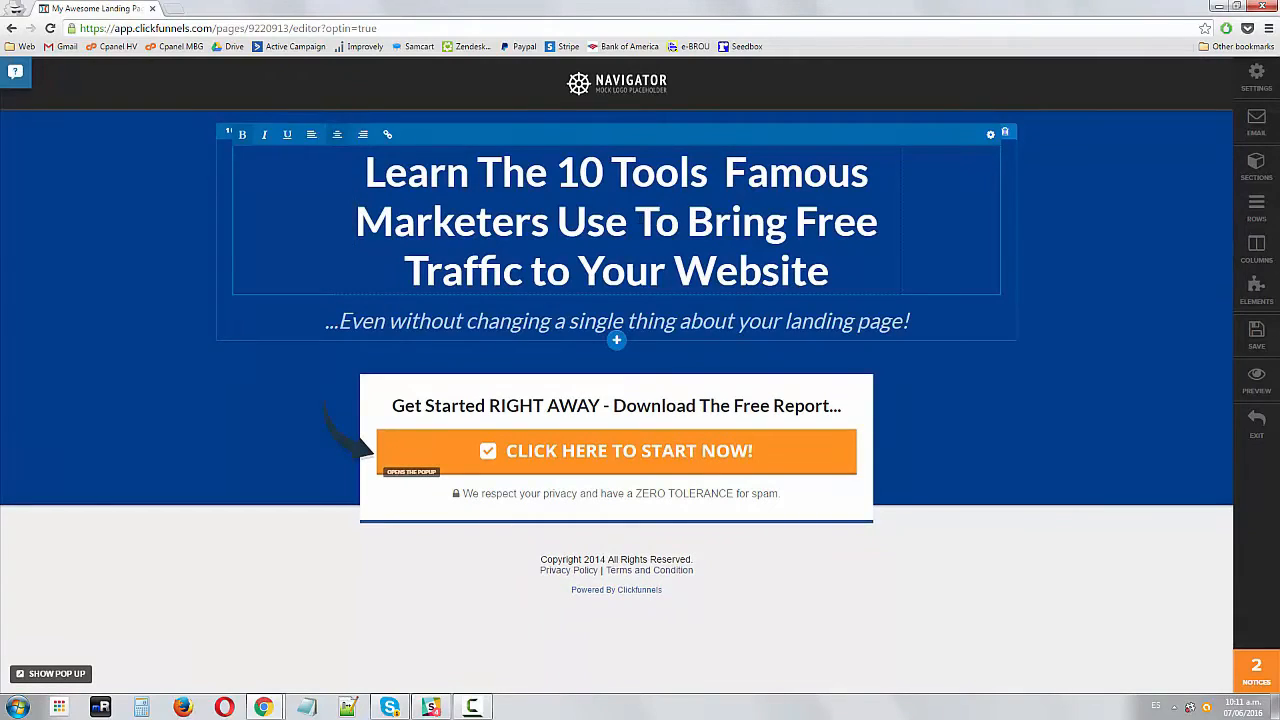
Change the headline ending from 'Your Website' to 'Their Websites'
double_click(601, 270)
type("Their")
key("End")
type("s")
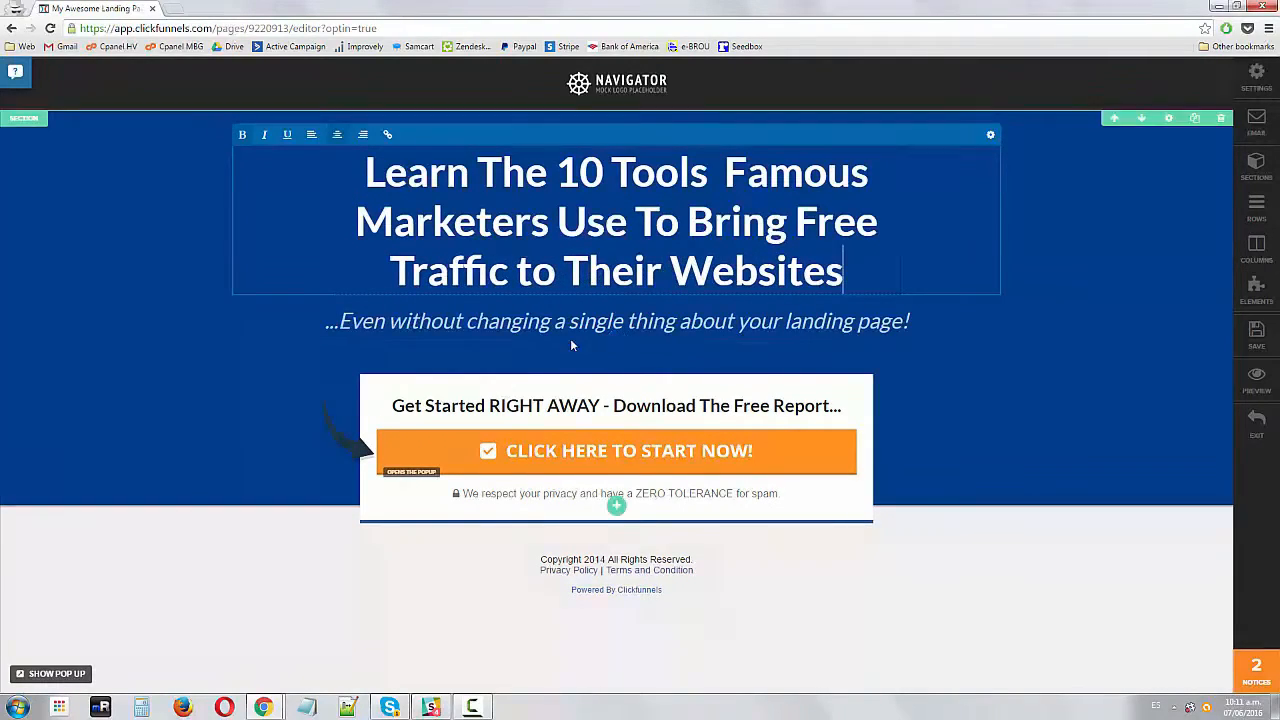
left_click_drag(612, 172, 627, 221)
left_click(686, 221)
left_click_drag(608, 172, 622, 230)
left_click(690, 230)
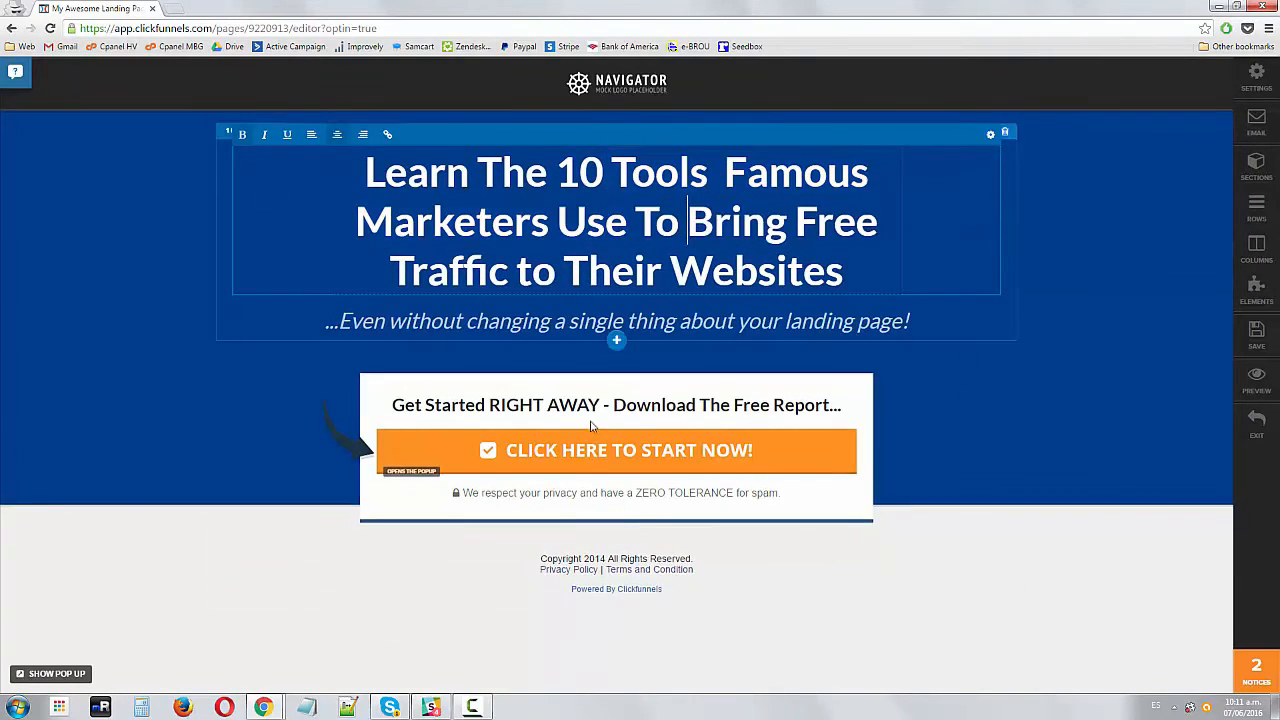
left_click(514, 221)
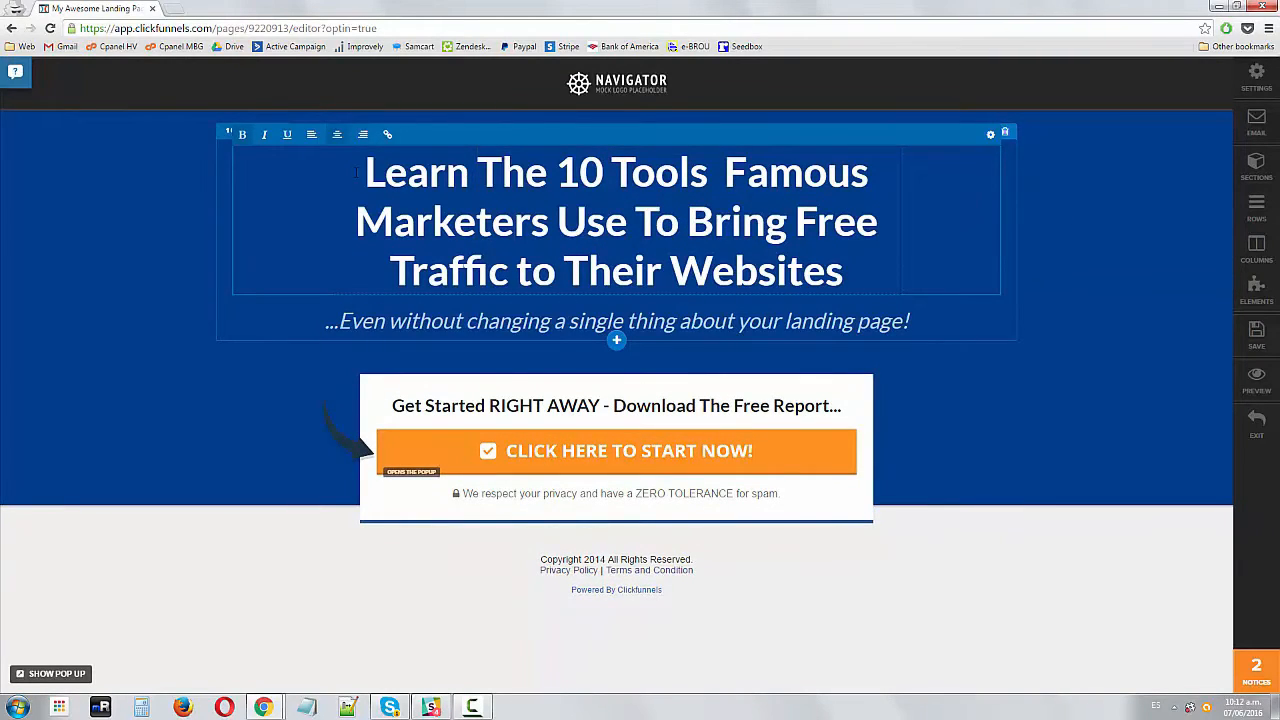
left_click_drag(355, 172, 865, 270)
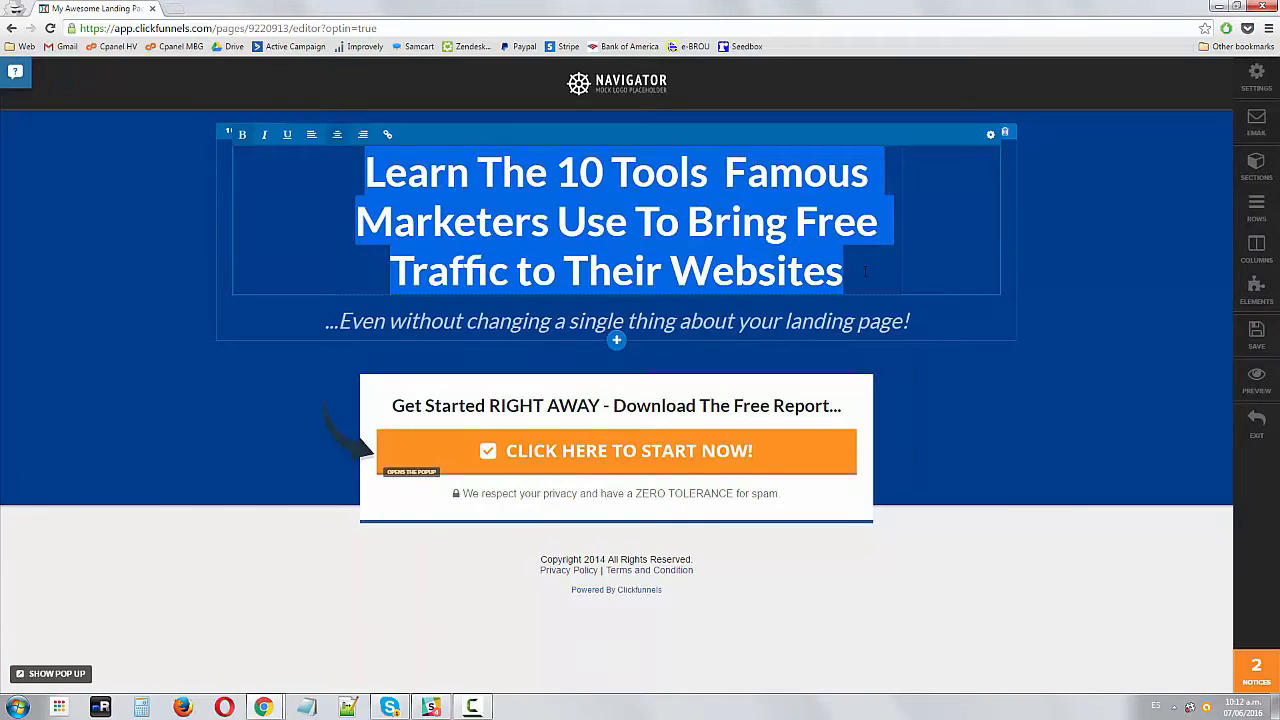
left_click(757, 271)
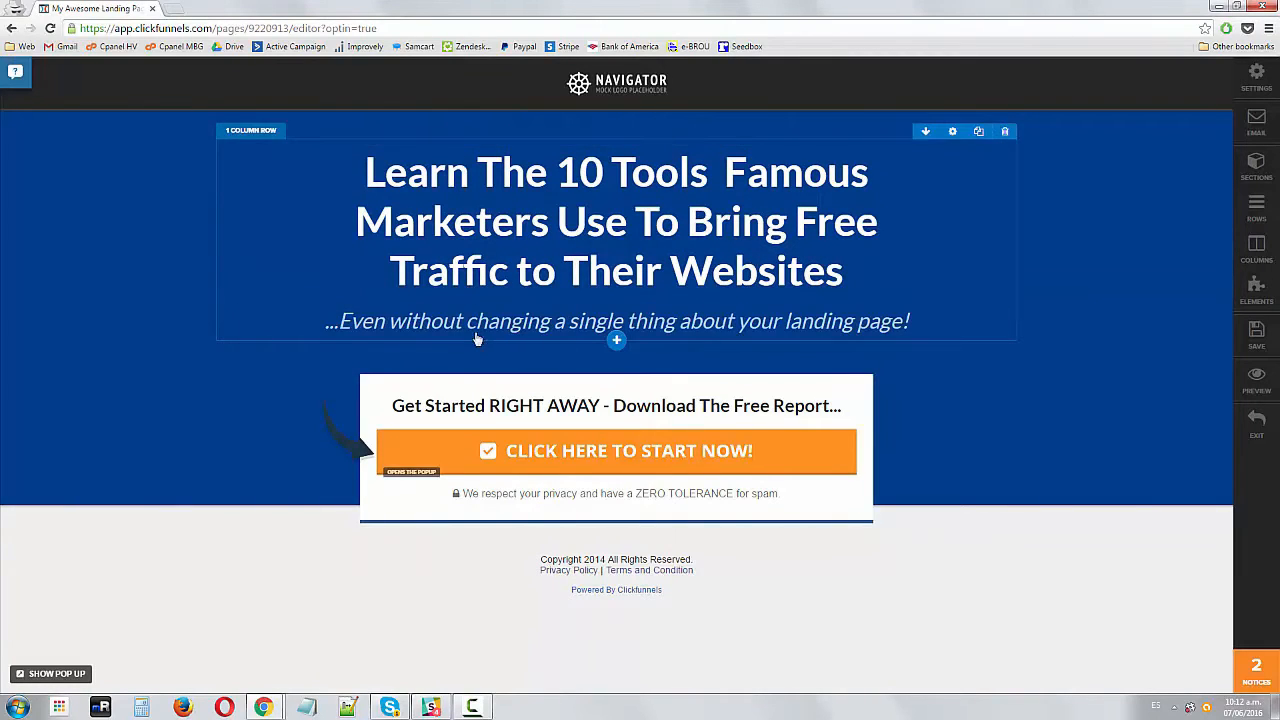
Cut the subheadline after '...Even' and continue it with the word 'if'
left_click(511, 321)
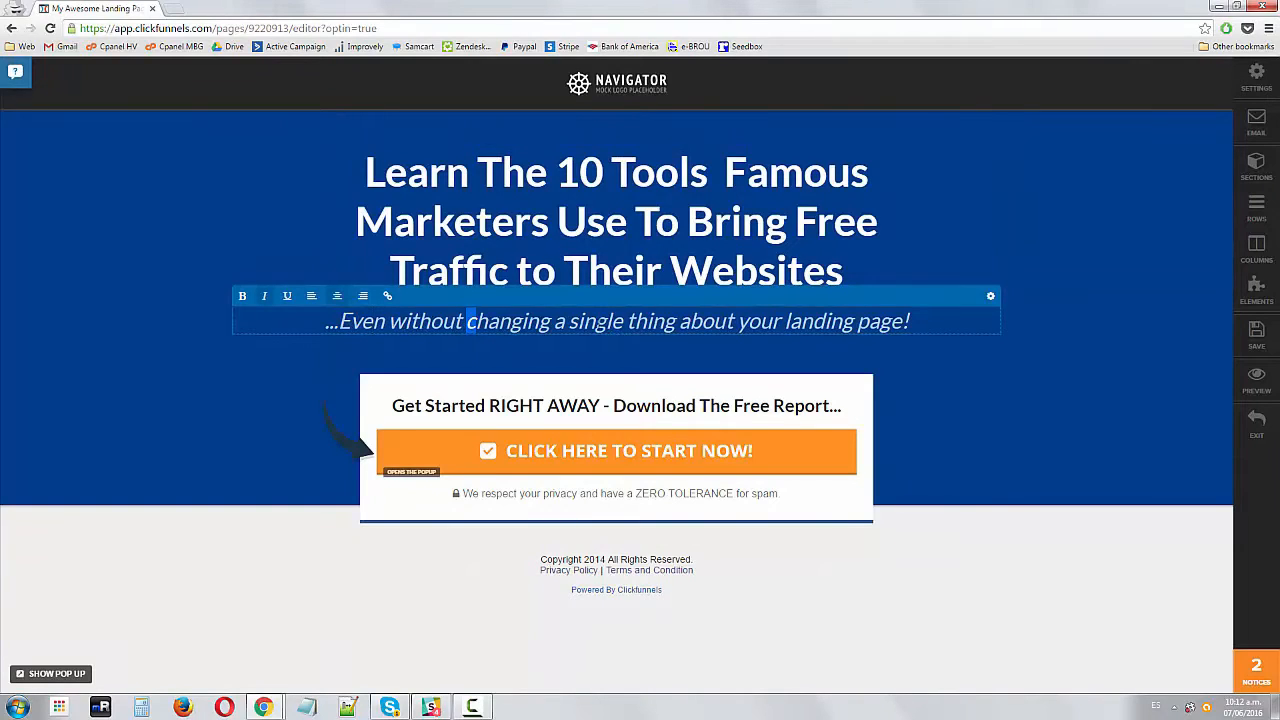
left_click_drag(467, 321, 905, 321)
left_click(389, 321)
type("if you ha")
key("BackSpace")
key("BackSpace")
key("BackSpace")
key("BackSpace")
key("BackSpace")
key("BackSpace")
key("BackSpace")
key("BackSpace")
key("BackSpace")
key("BackSpace")
type("if")
key("shift+End")
key("Delete")
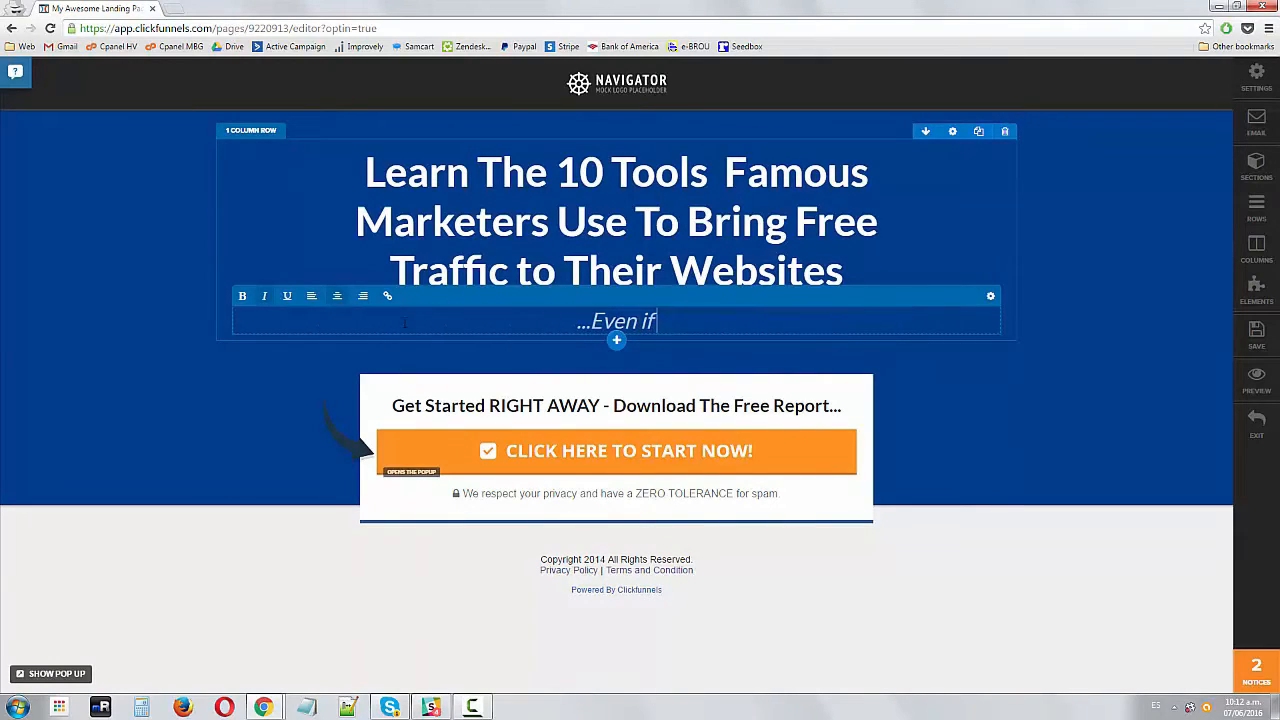
Complete the subheadline to read '...Even if you have no experience or you are a complete newbie...'
type("you have No experienc")
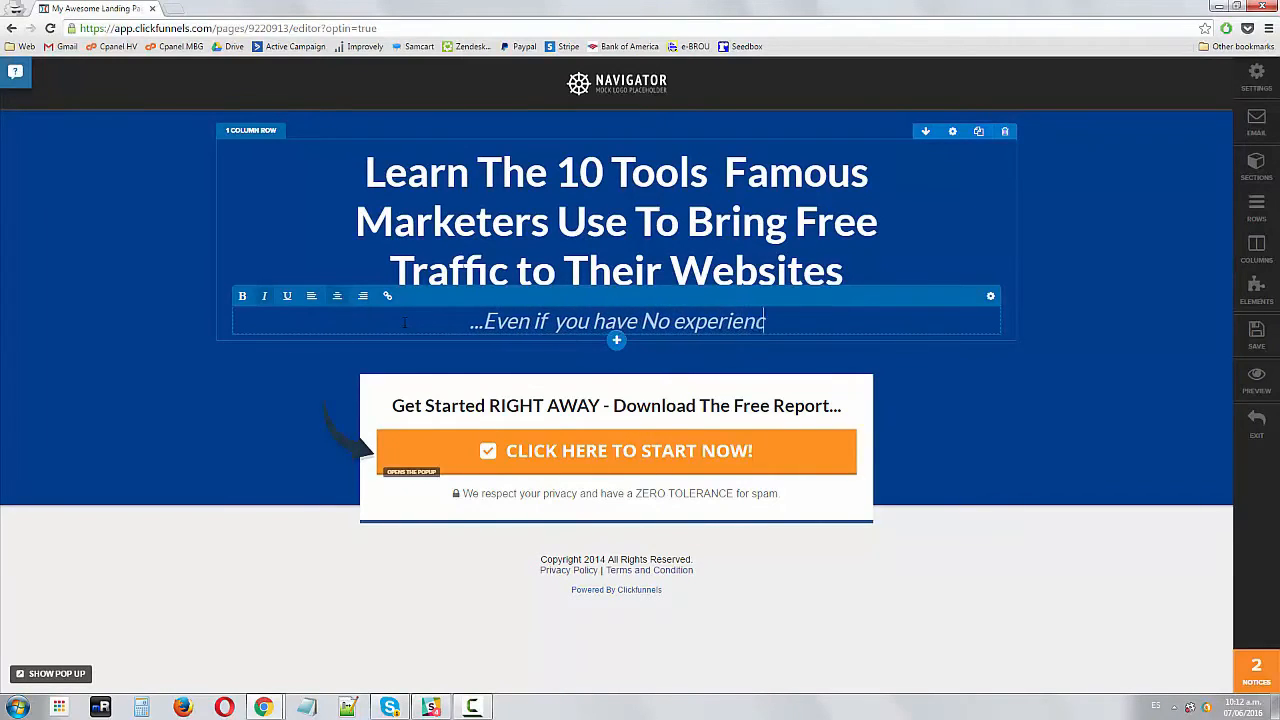
type("e or")
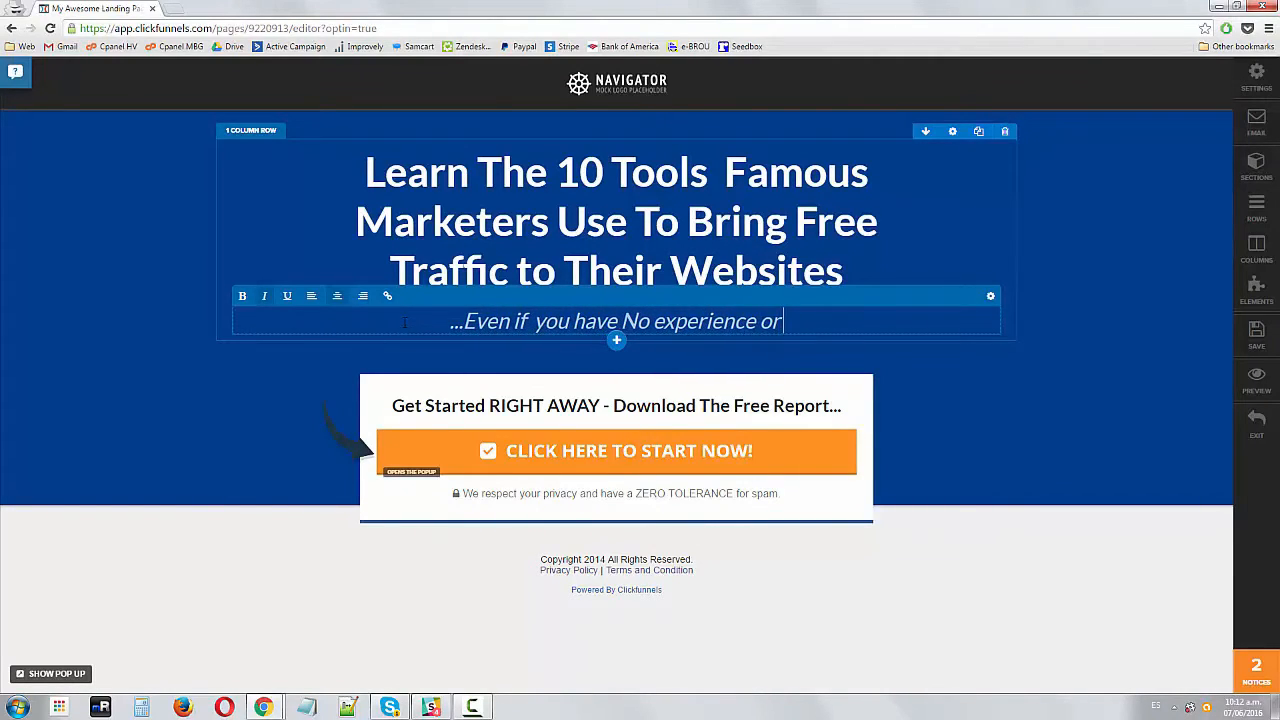
type(" you are a com")
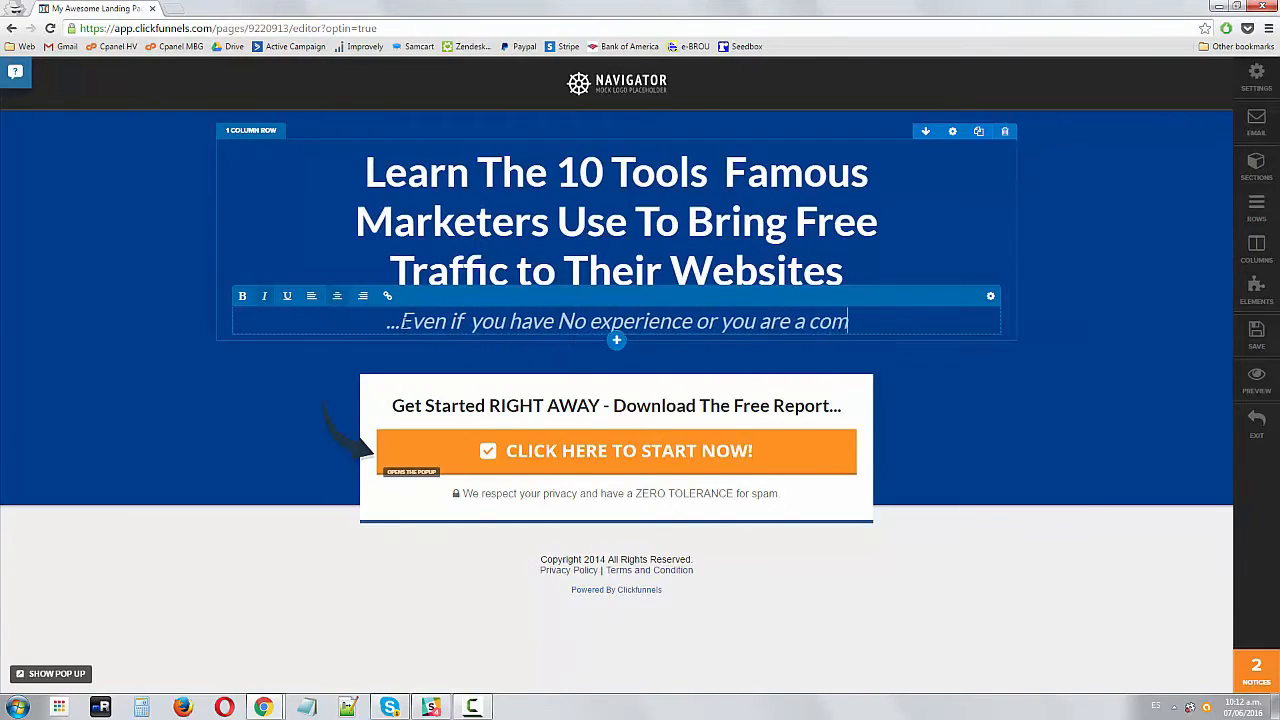
type("plete newbie...")
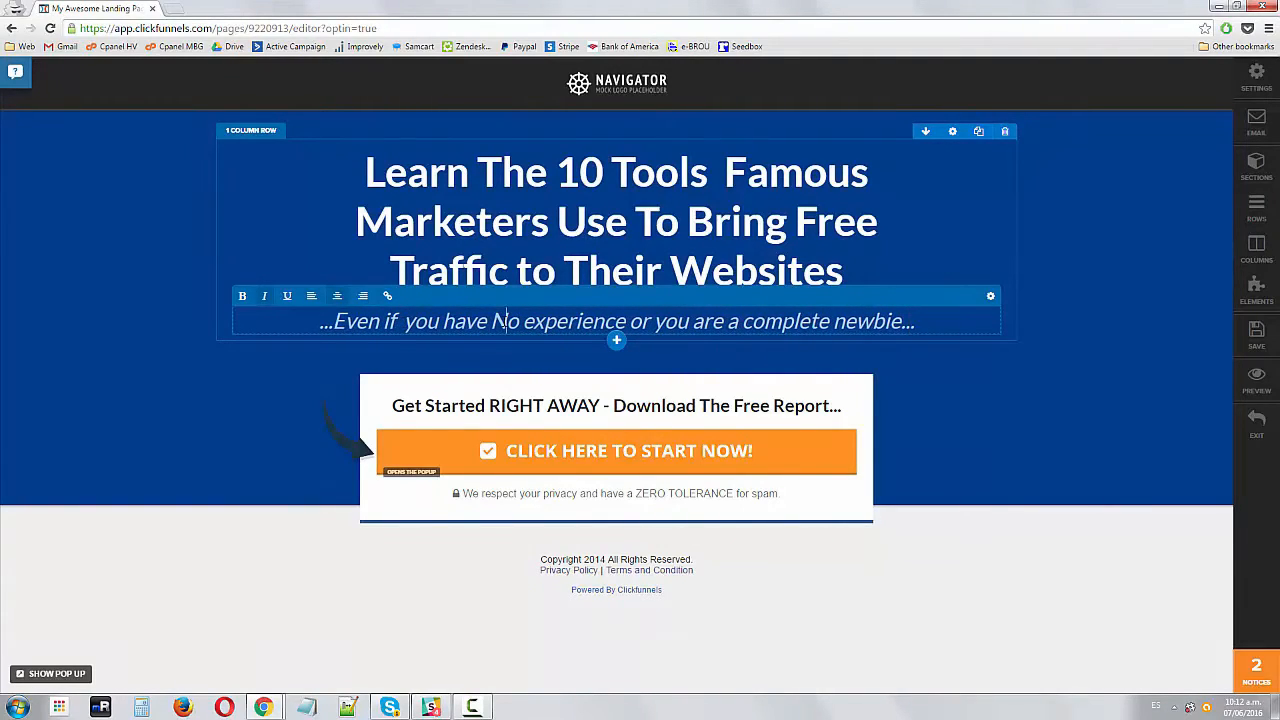
key("BackSpace")
type("n")
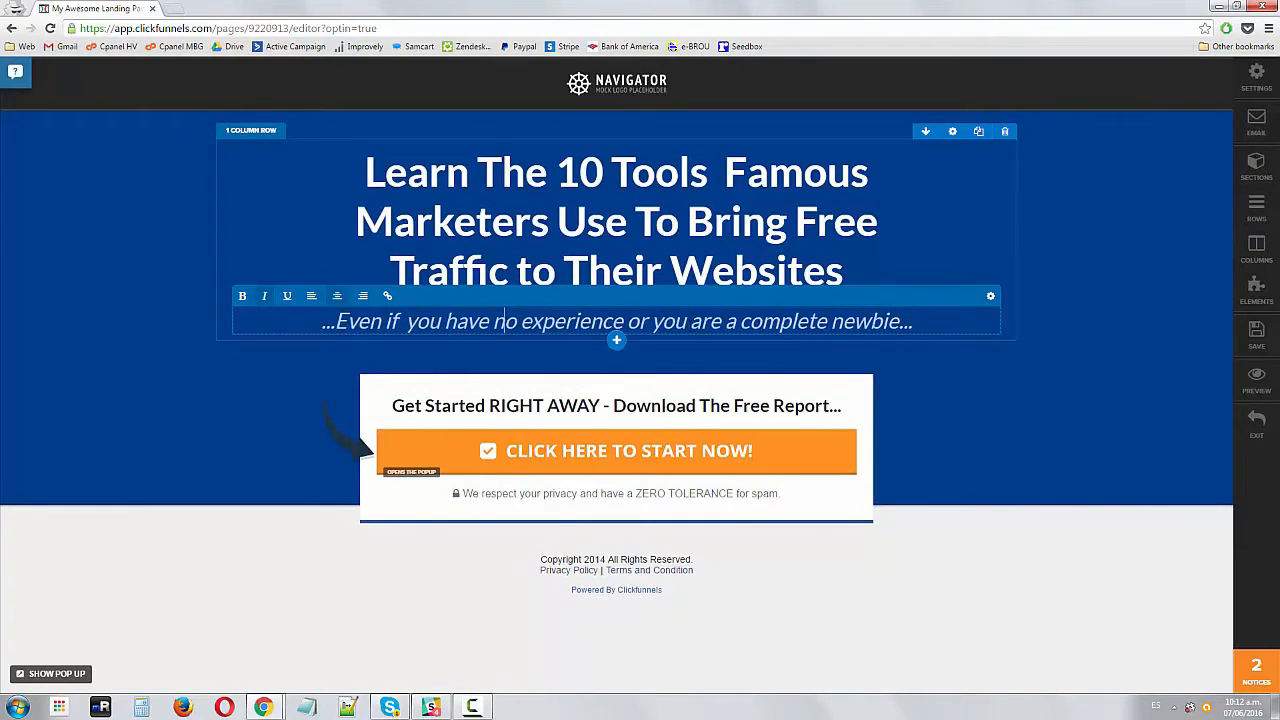
Examine the headline, subheadline and 'Get Started RIGHT AWAY' text elements on the optin page
left_click(912, 345)
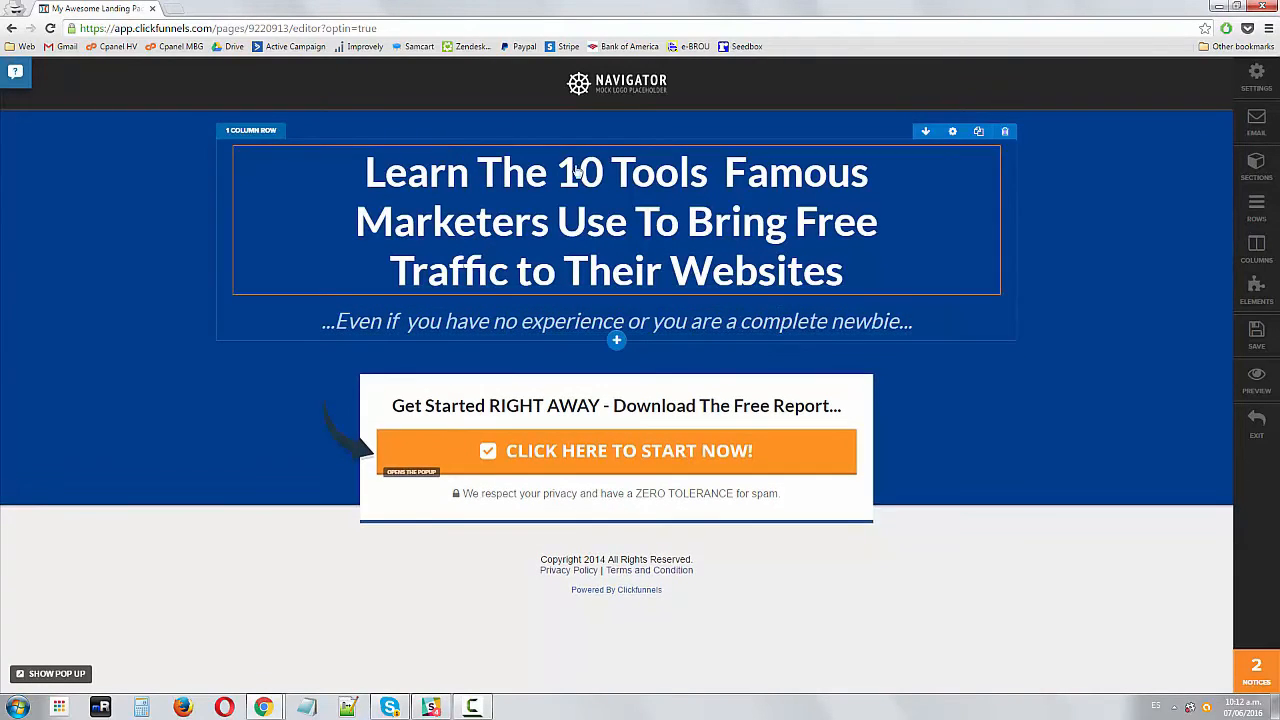
left_click(561, 222)
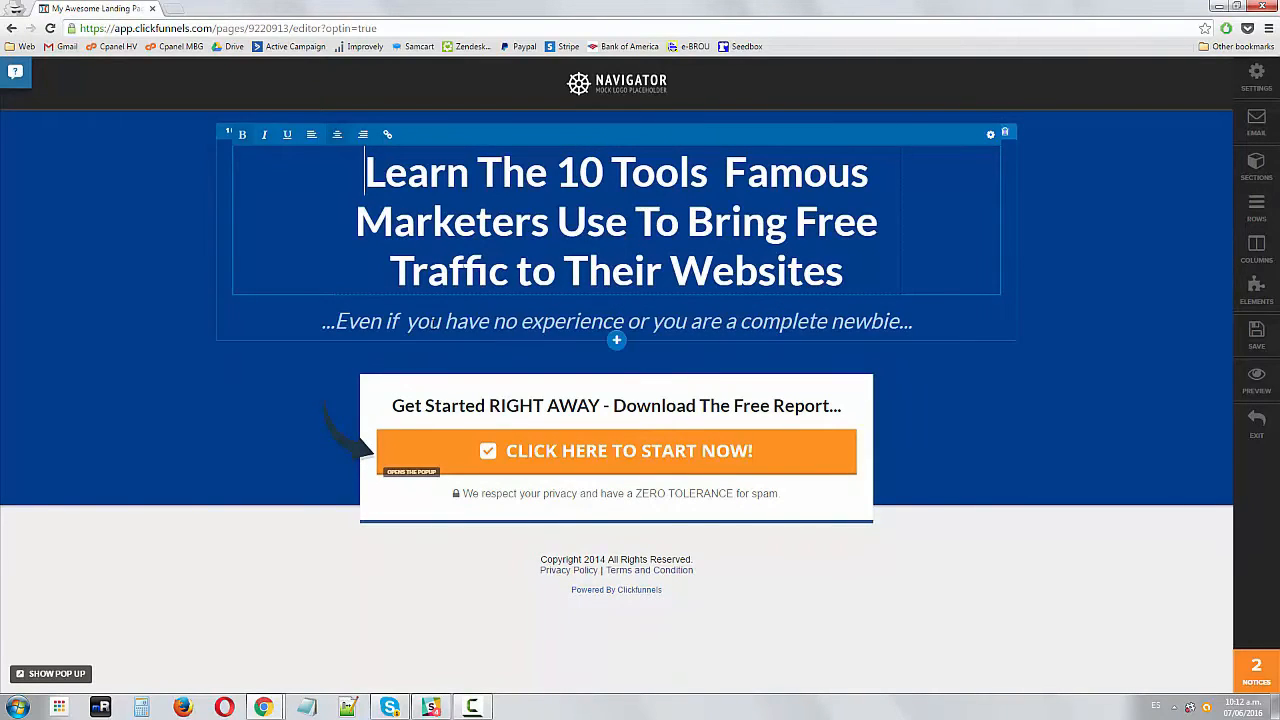
left_click(428, 321)
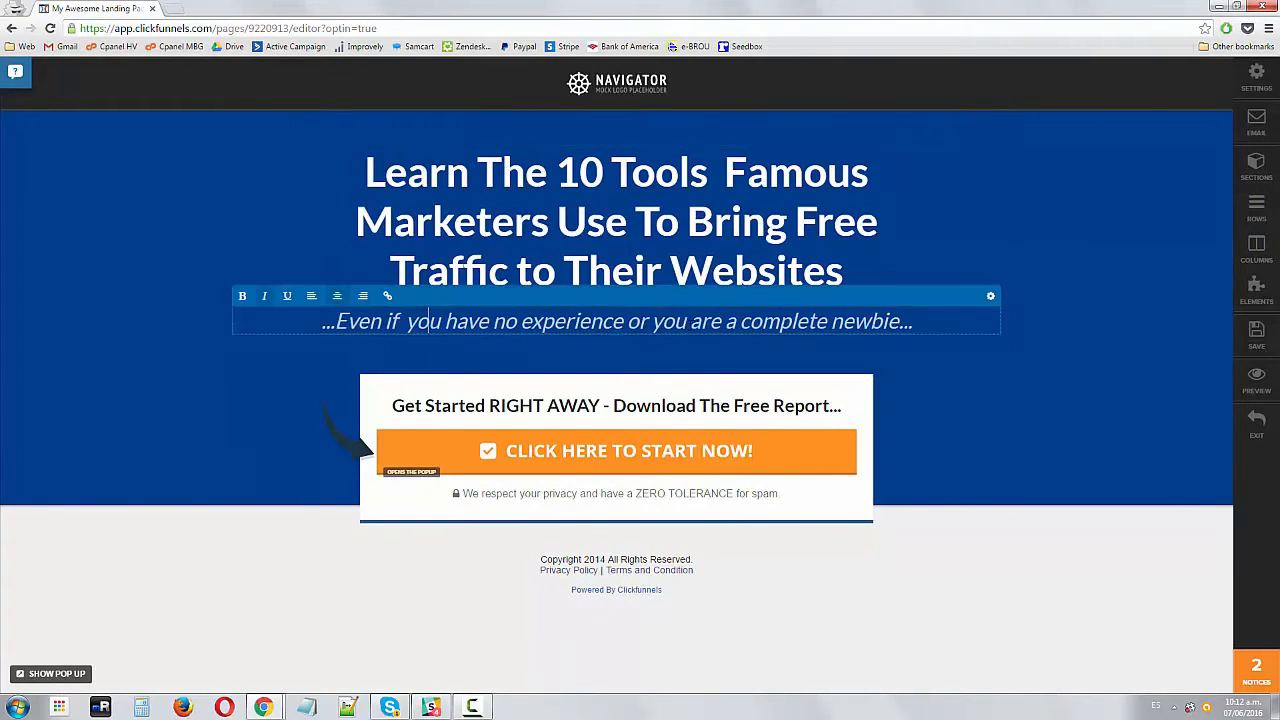
left_click(988, 386)
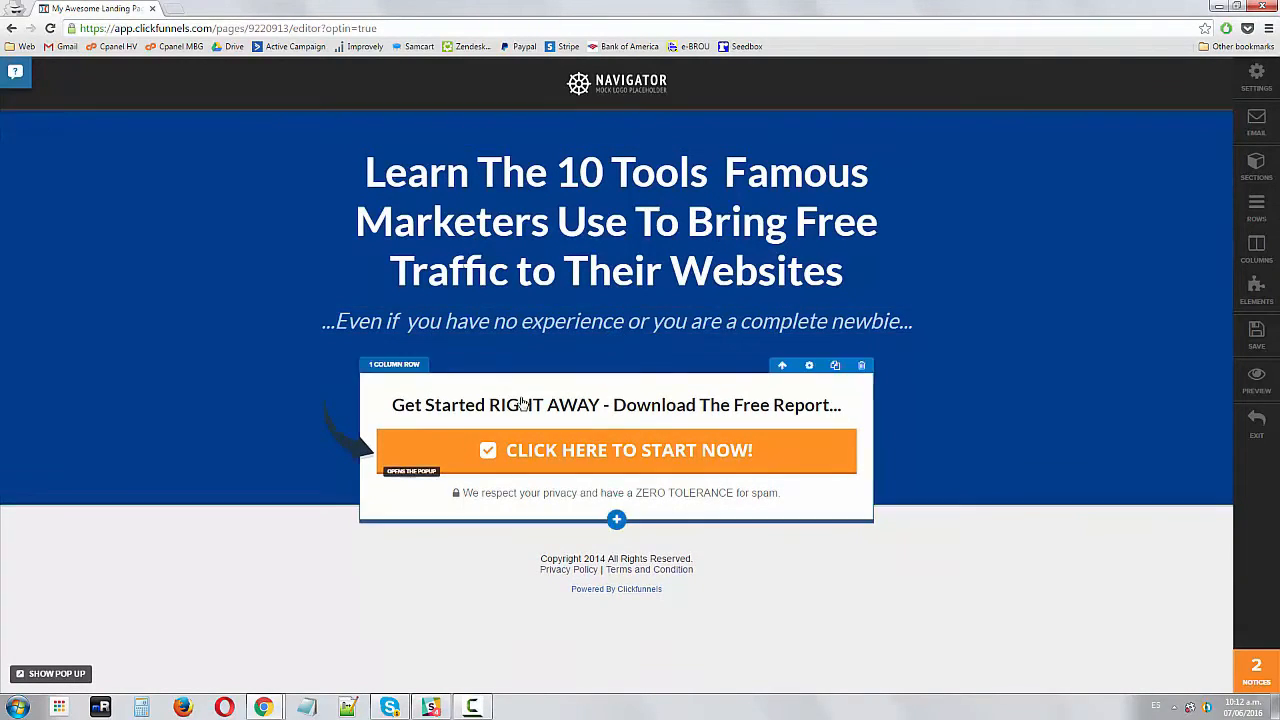
left_click(698, 404)
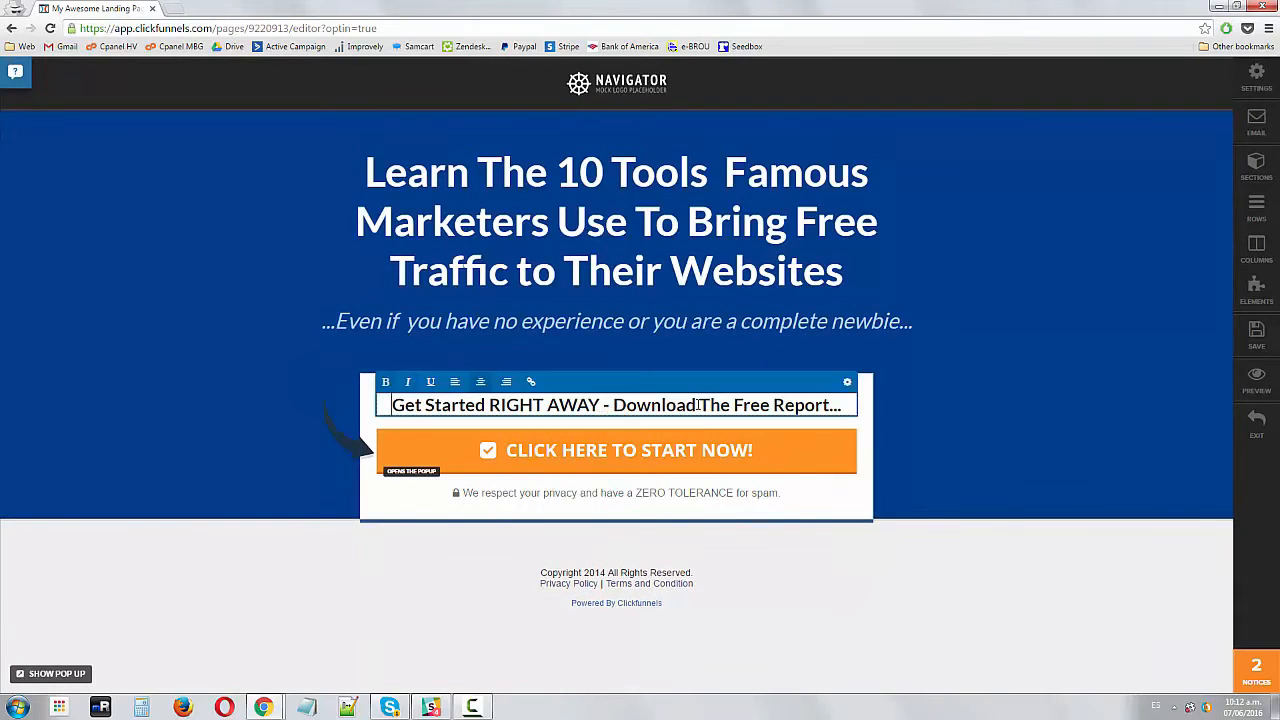
left_click(614, 405)
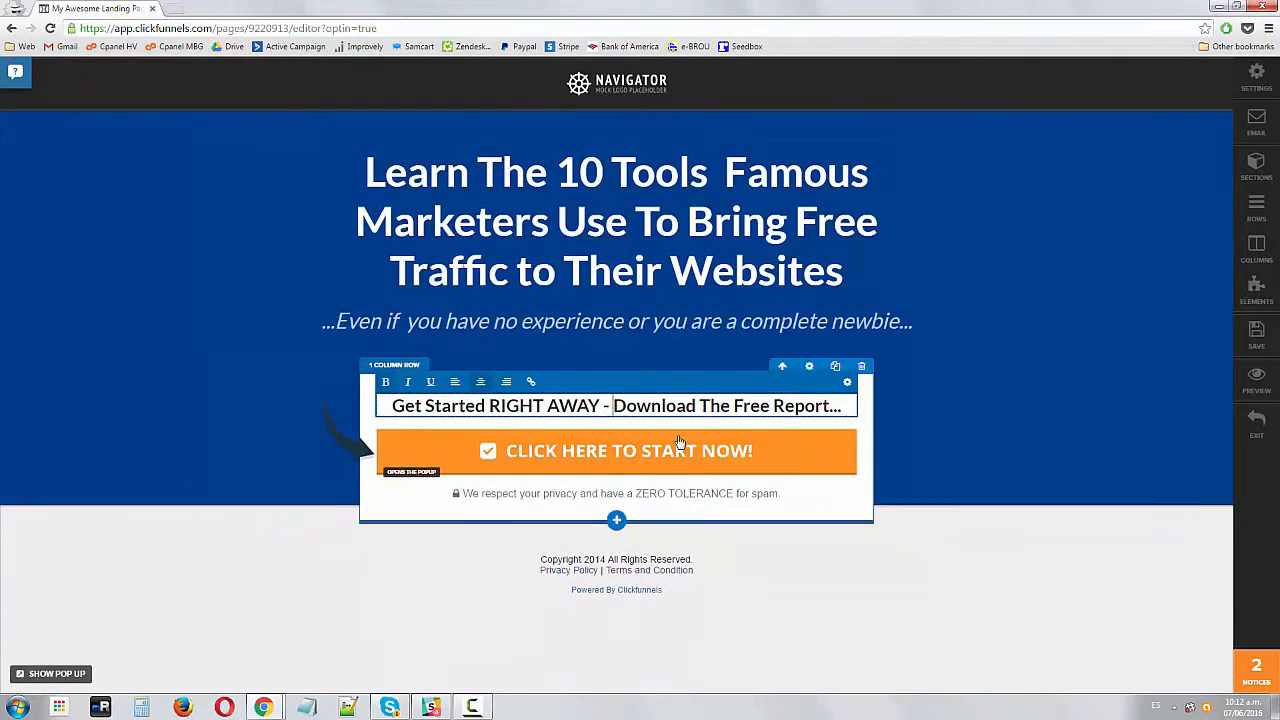
left_click_drag(397, 405, 804, 405)
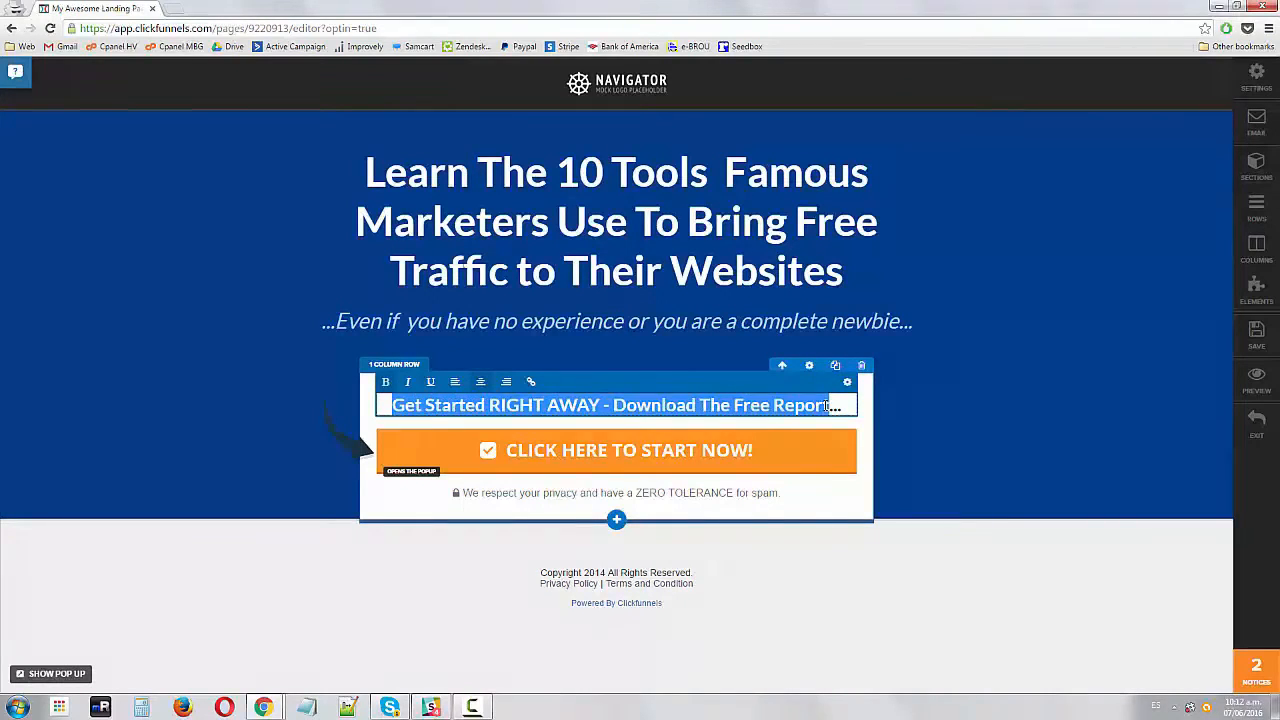
left_click(804, 405)
double_click(762, 405)
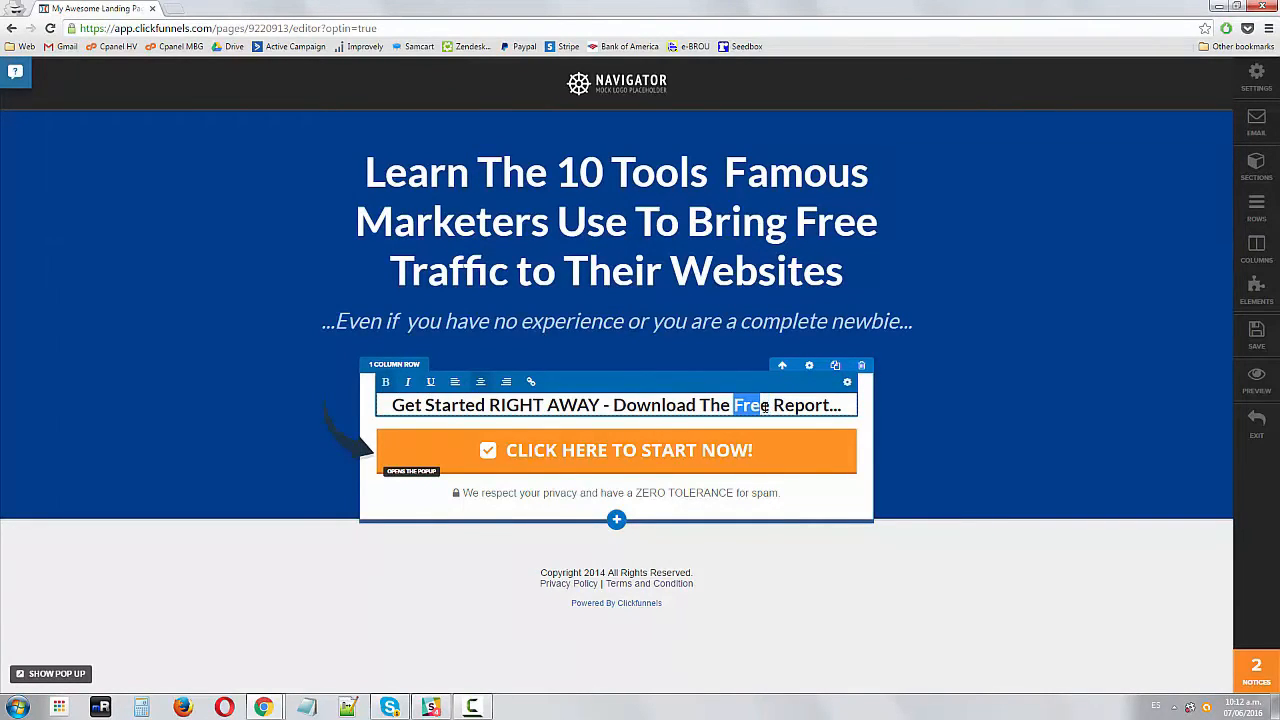
left_click(734, 405)
left_click_drag(625, 405, 763, 405)
left_click(822, 405)
double_click(736, 405)
left_click(797, 405)
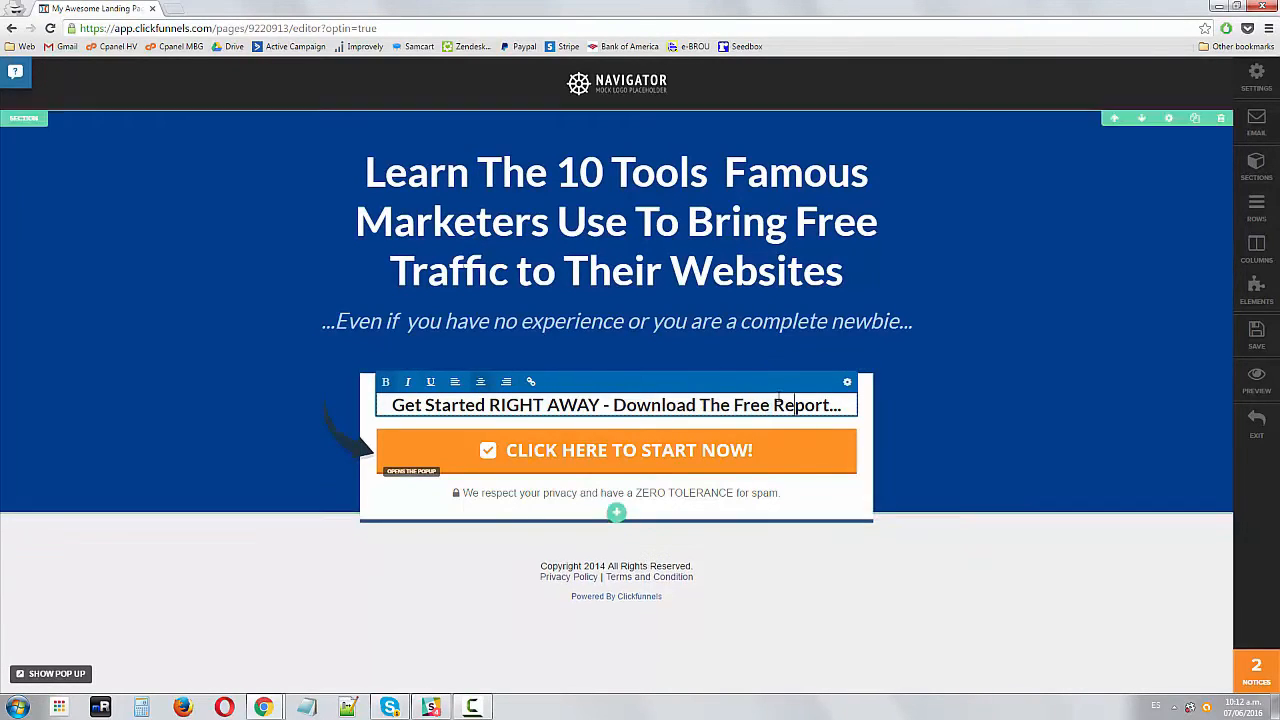
left_click(972, 286)
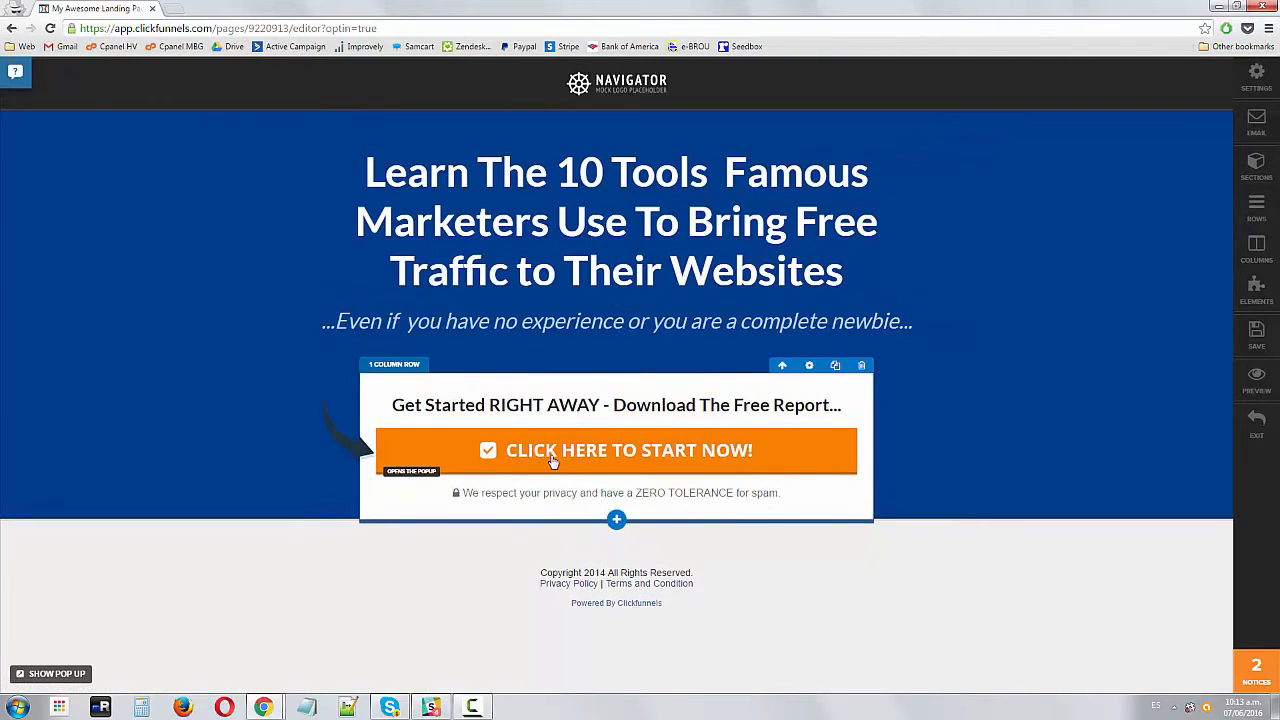
Change the call-to-action button's background color to a brighter orange, #ff6d00
left_click(467, 455)
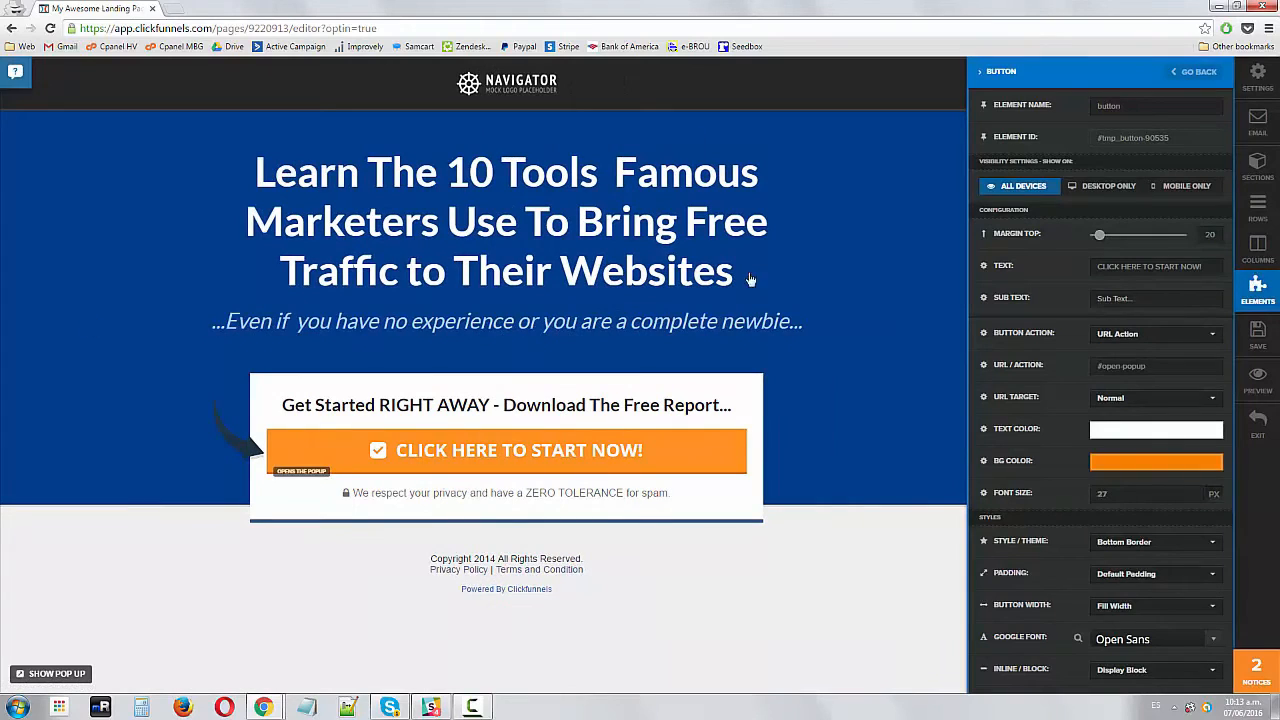
left_click(1122, 465)
mouse_move(1207, 512)
left_mouse_down()
mouse_move(1210, 476)
mouse_move(1213, 496)
mouse_move(1190, 480)
left_mouse_up()
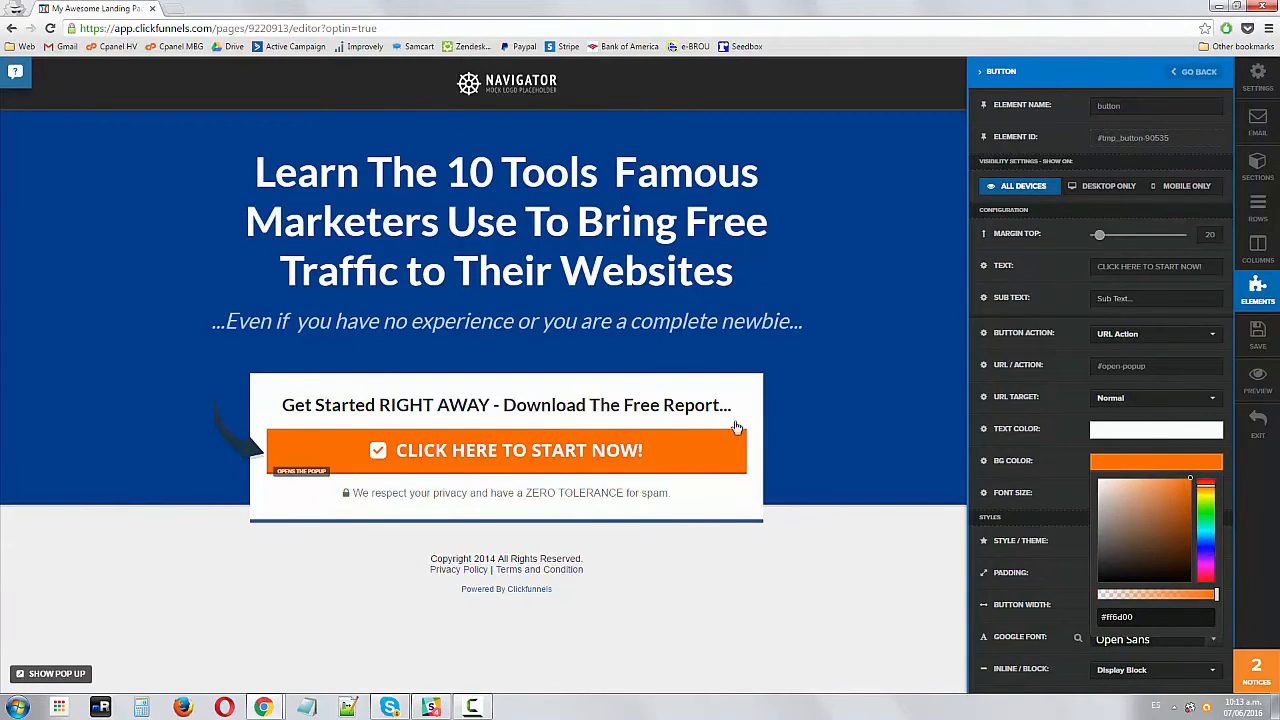
left_click(670, 420)
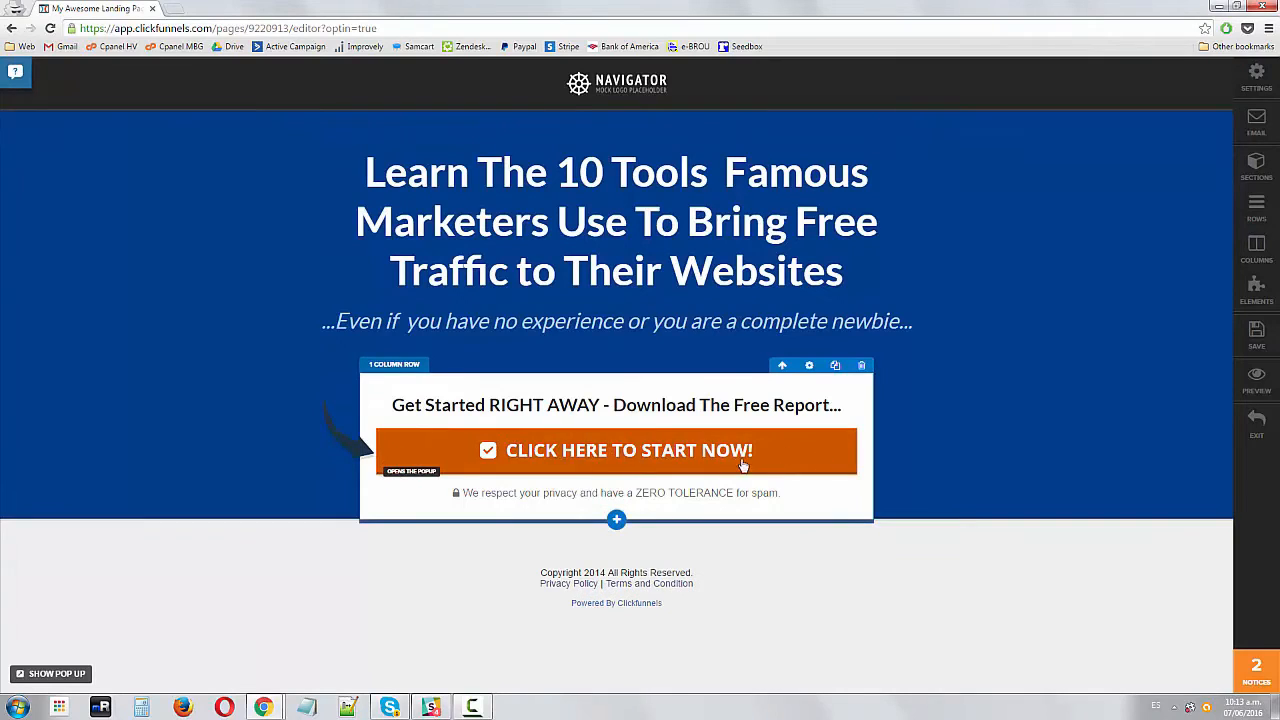
Add a new line reading 'Privacy Policy' below the spam privacy notice
left_click(575, 494)
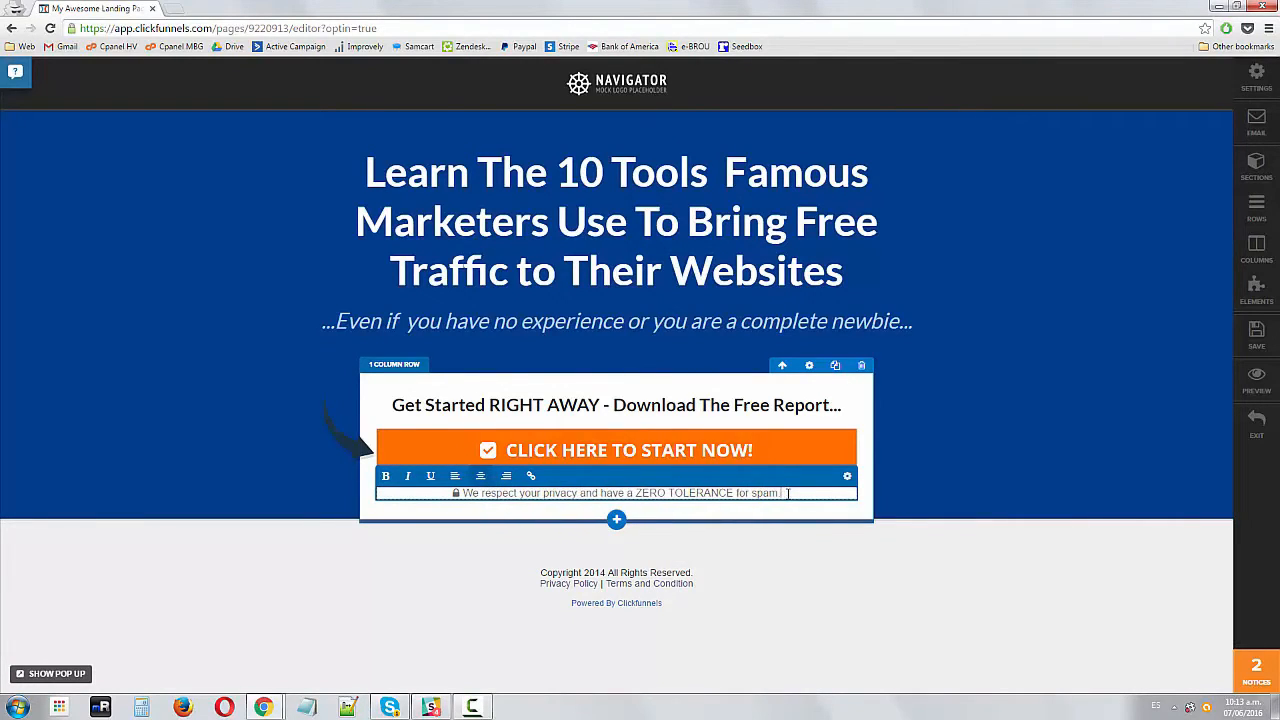
key("Return")
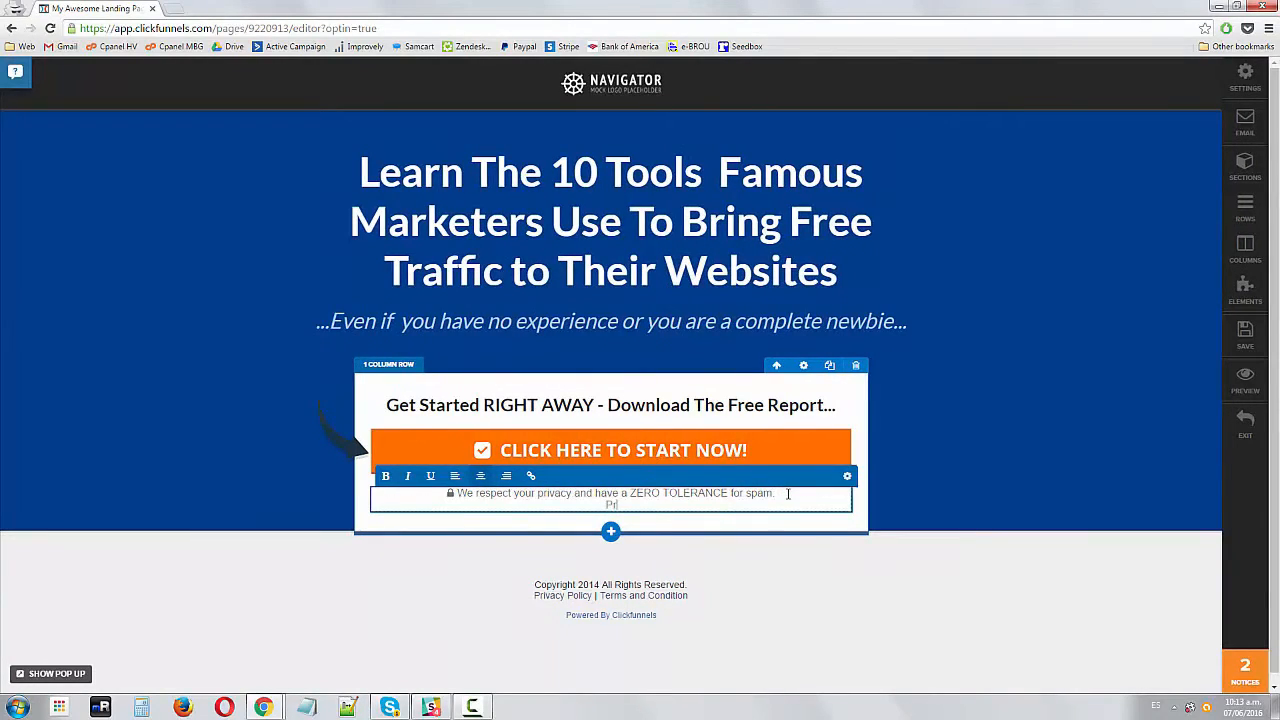
type("Privacy Policy")
triple_click(627, 505)
left_click(531, 477)
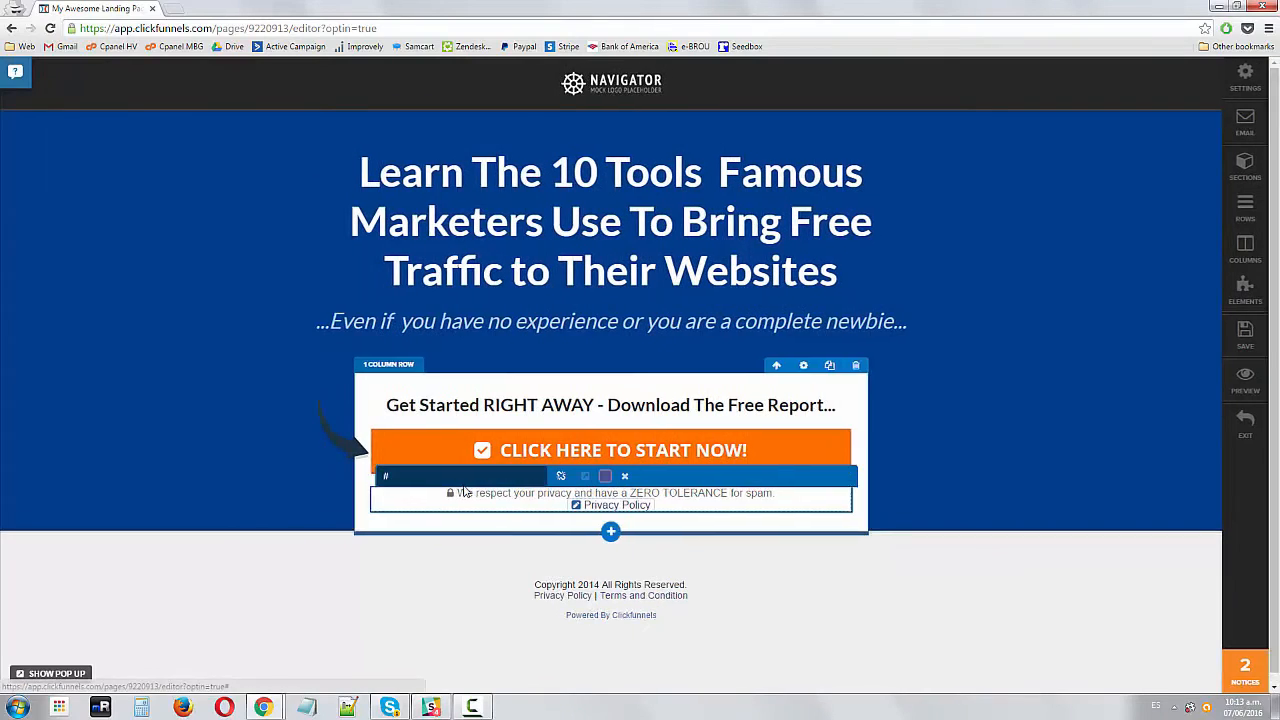
type("http")
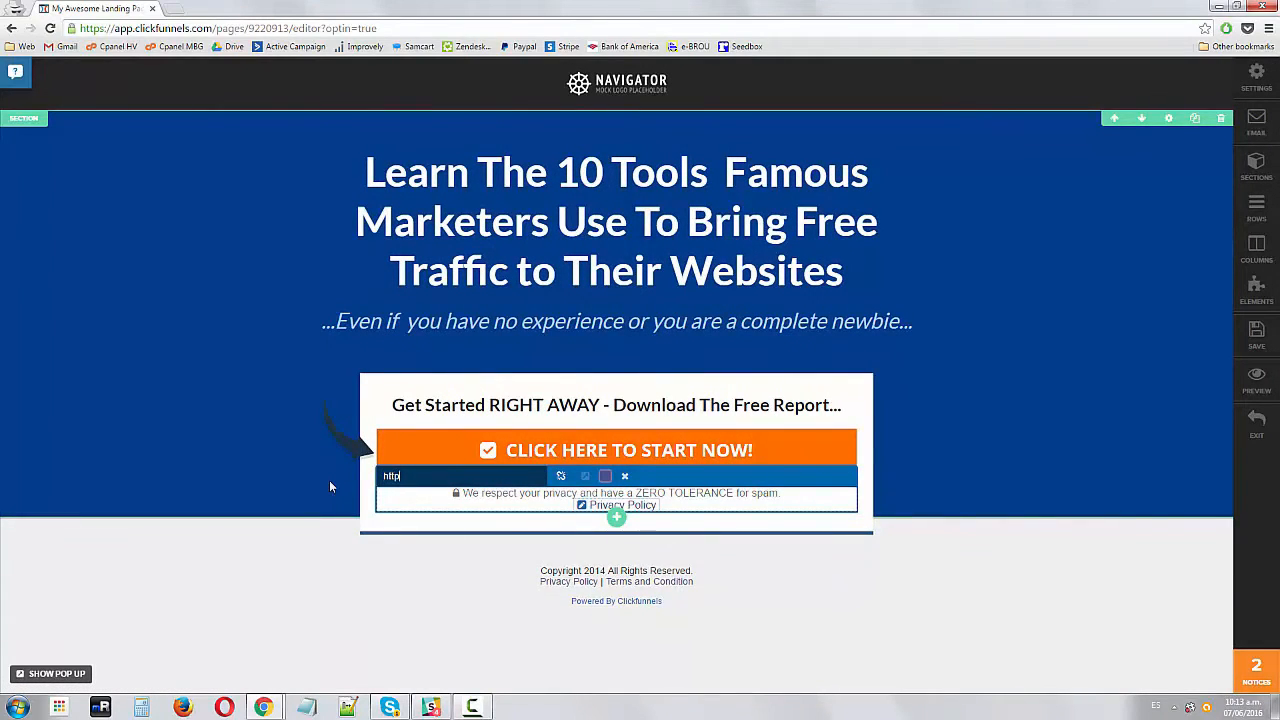
type("://www.yourdomain.com/privacy/")
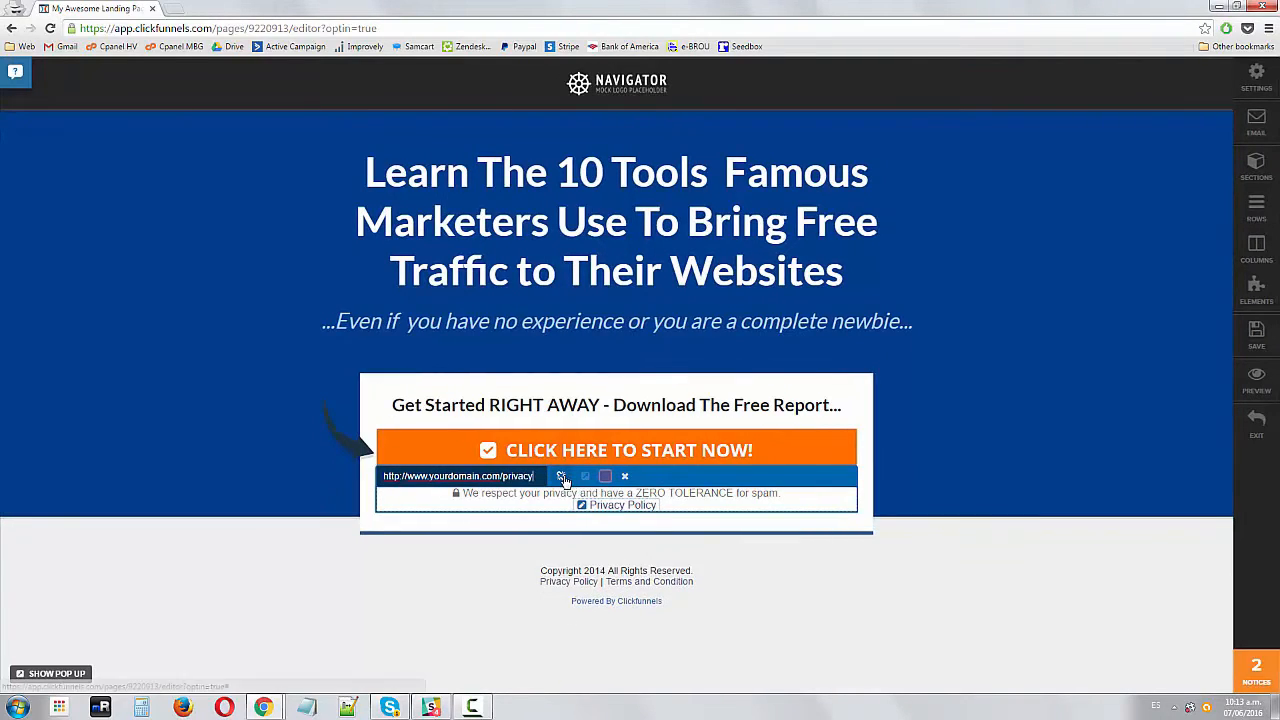
left_click(555, 527)
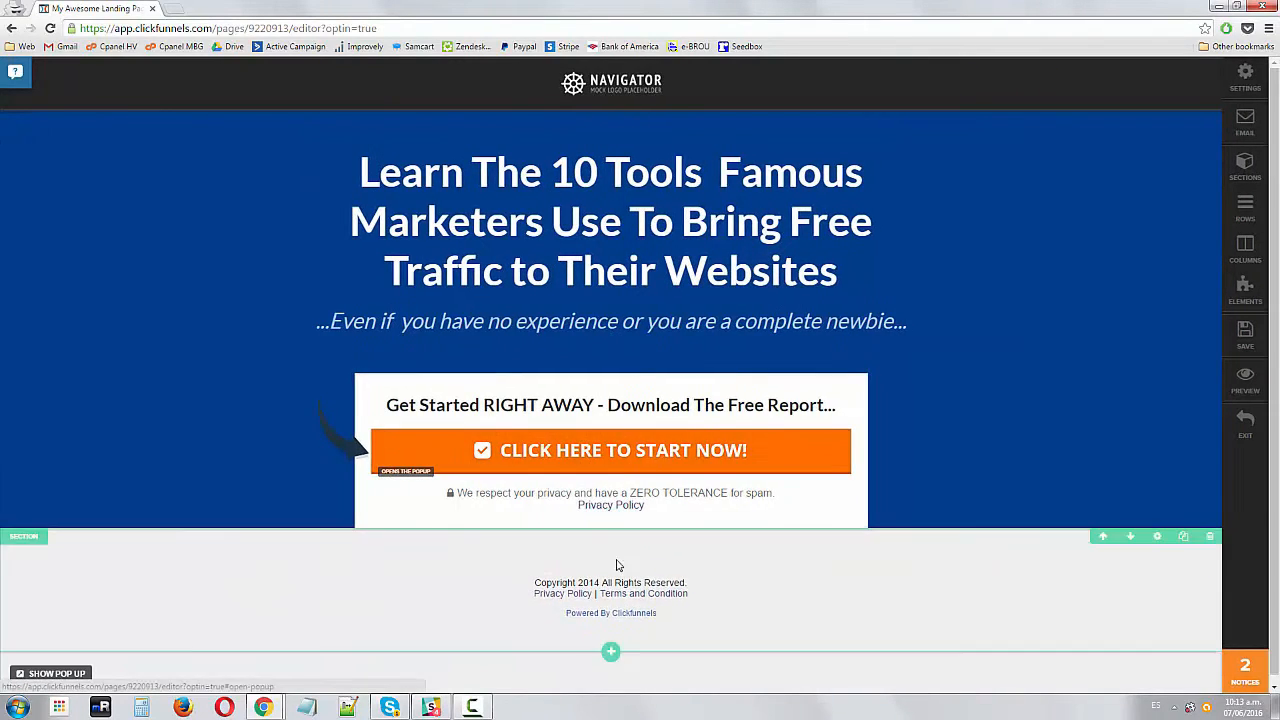
Change the footer copyright line to 2016 followed by the site owner's domain name
left_click(603, 571)
left_click(603, 571)
key("BackSpace")
type("6")
key("shift+End")
type("Herna")
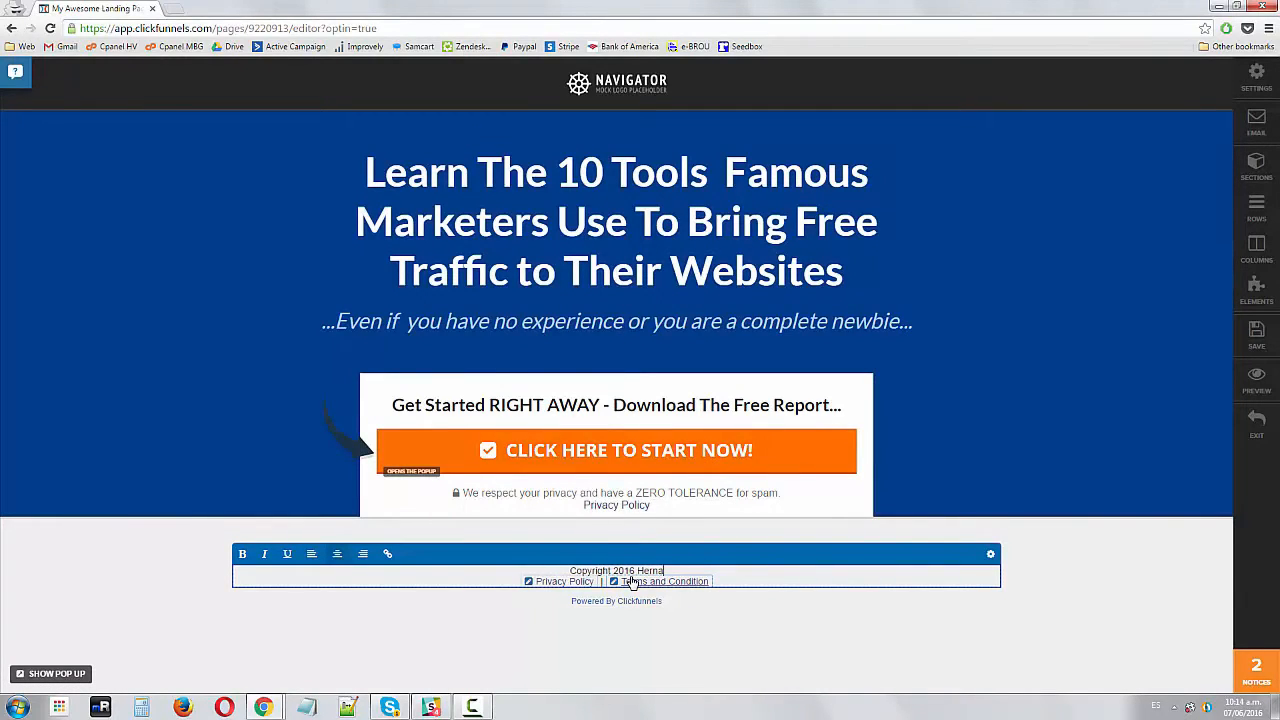
type("nVazquez.com")
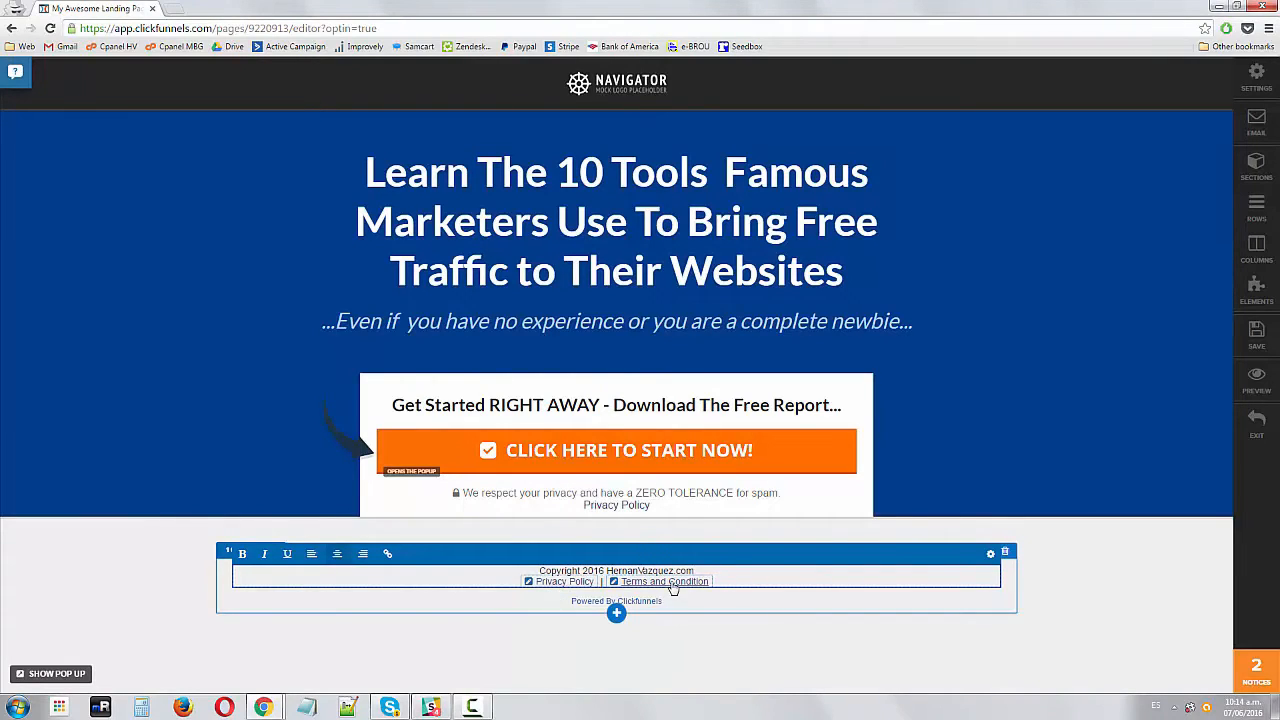
Append '| Support' after the Terms and Condition link in the footer
left_click(714, 585)
type("|")
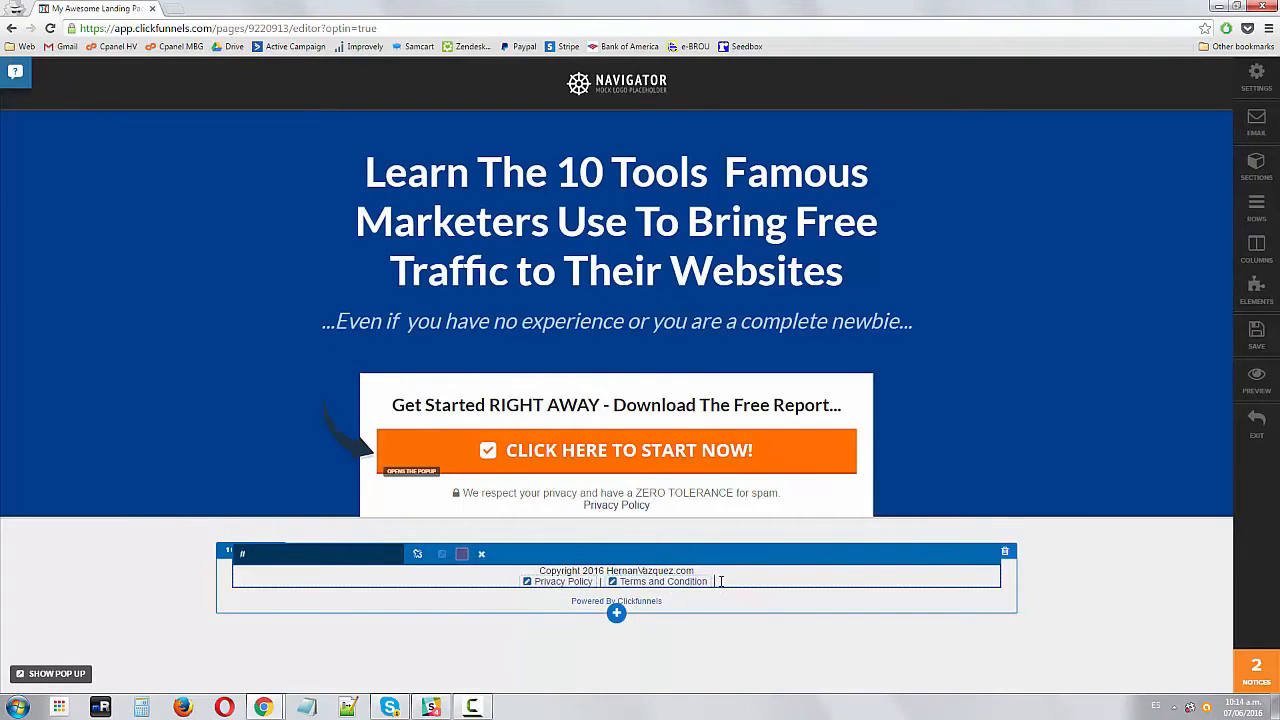
type(" Support")
double_click(721, 578)
left_click(240, 550)
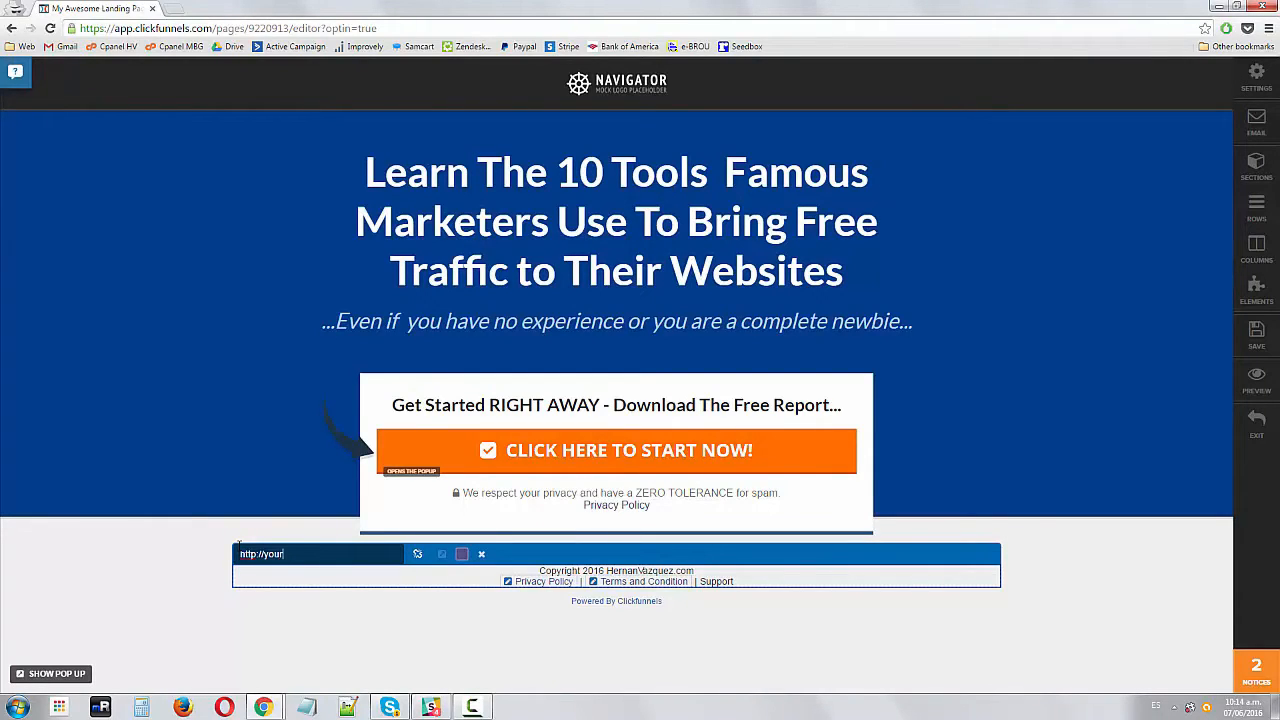
type("http://yourdomain.com/contact-us")
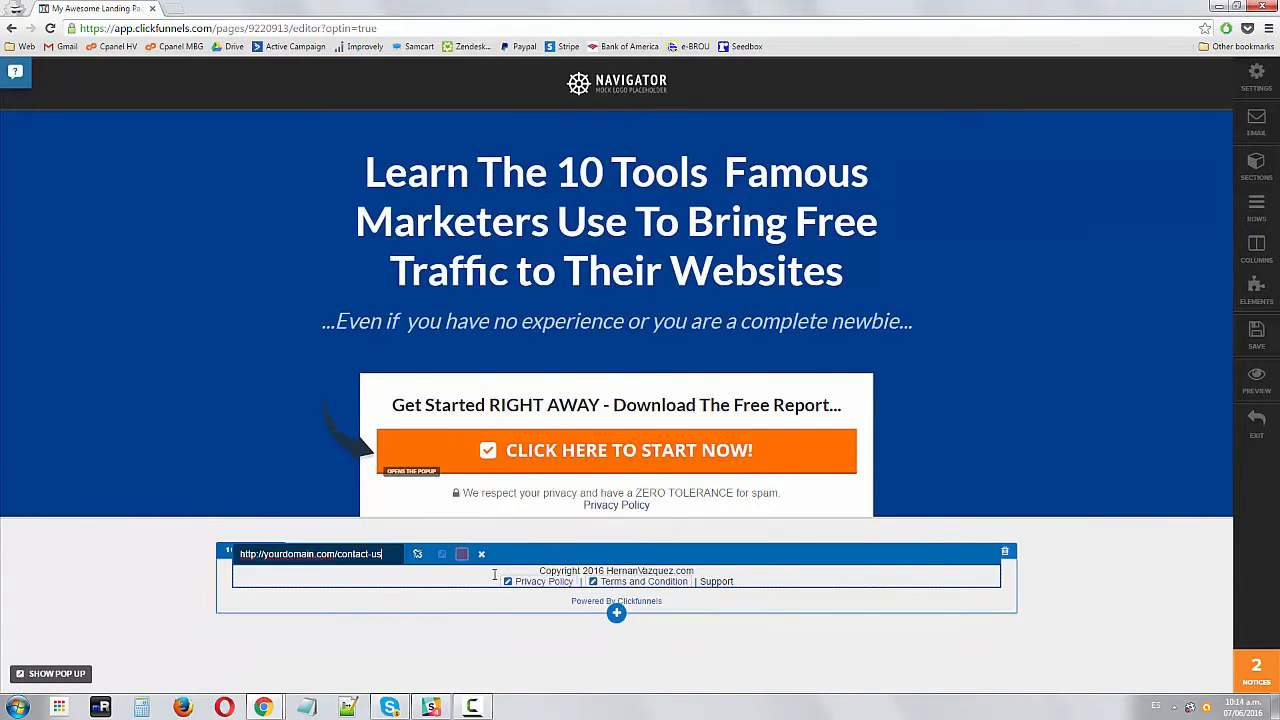
double_click(726, 582)
left_click(481, 554)
left_click(444, 637)
left_click(712, 582)
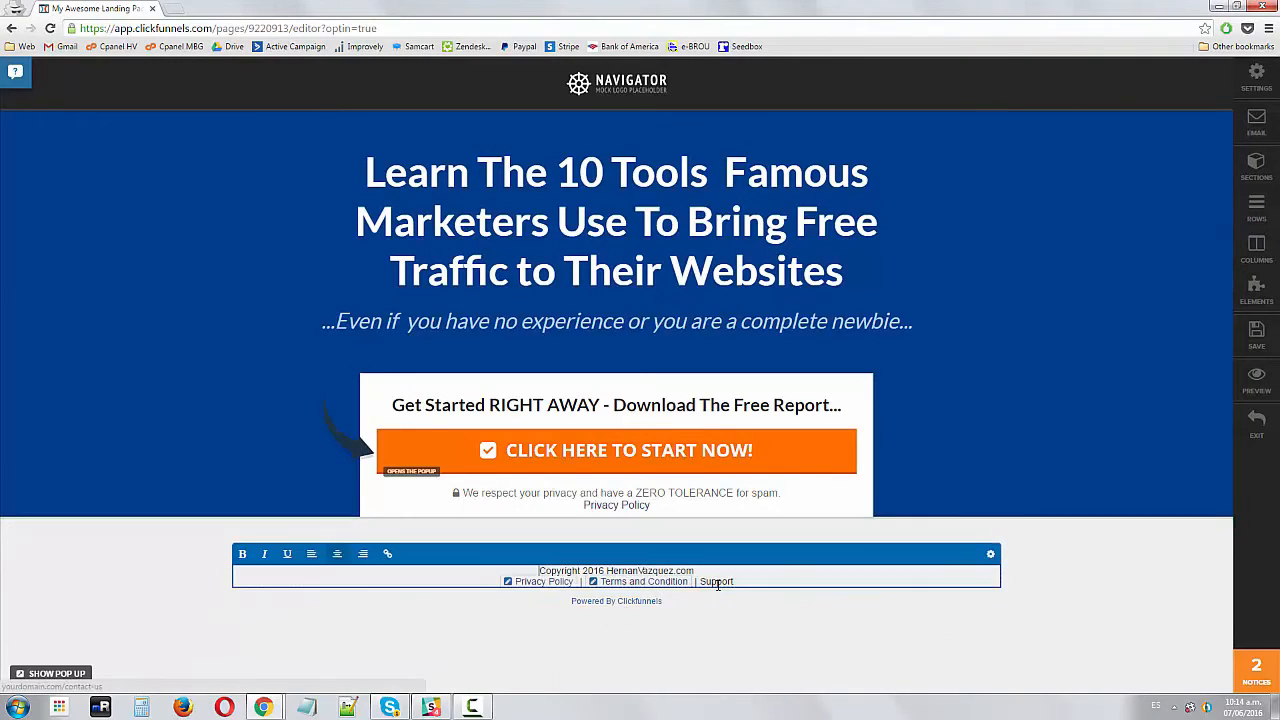
double_click(716, 581)
left_click(387, 554)
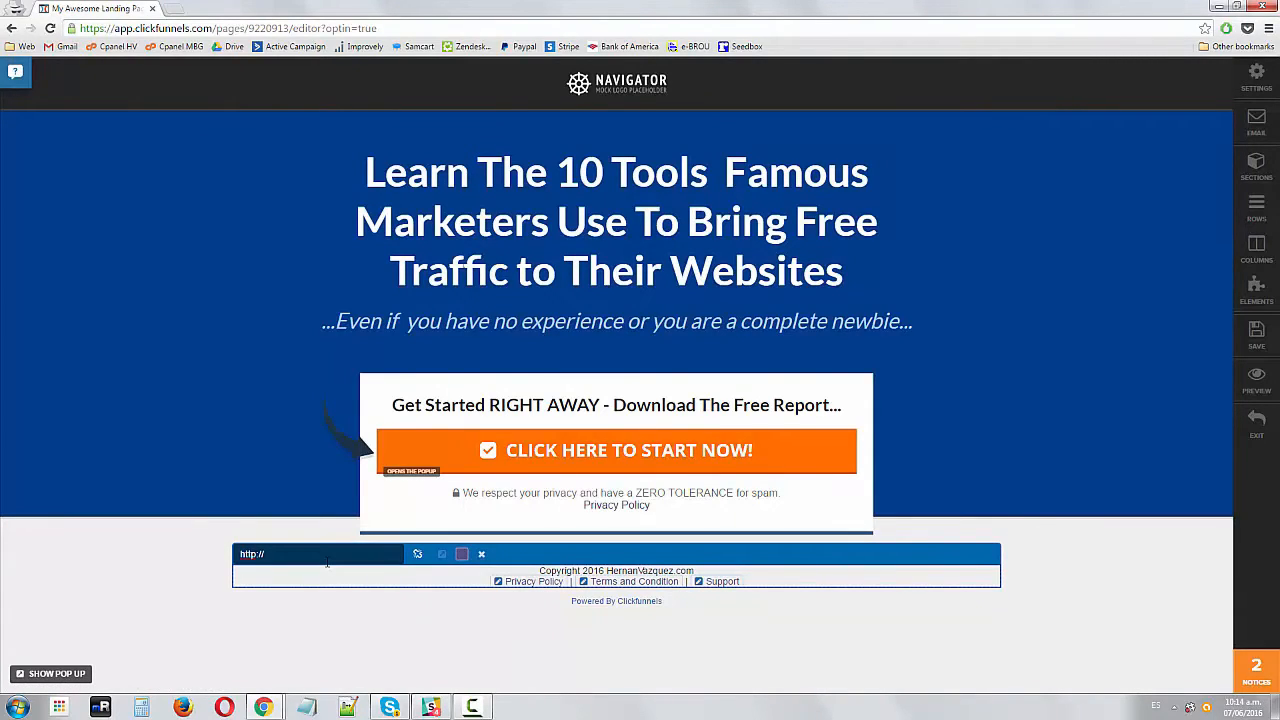
type("http://yourdomain.com/contact-us")
left_click(481, 555)
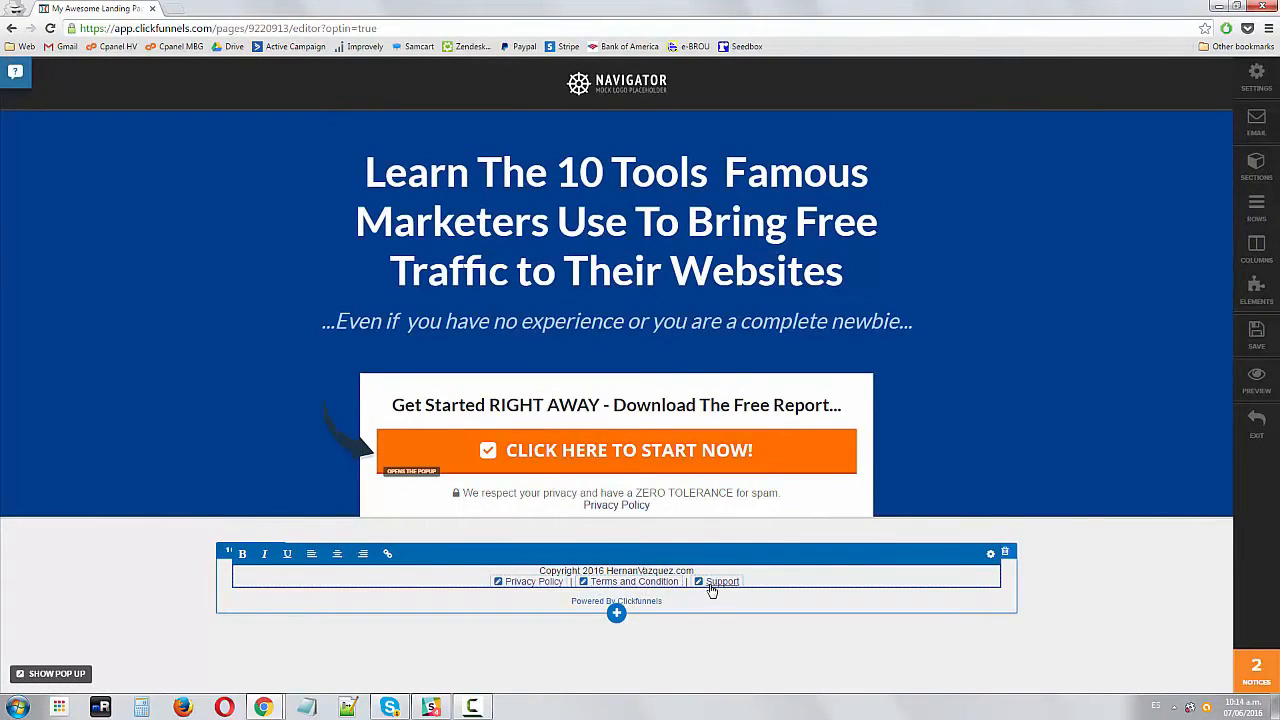
left_click(676, 626)
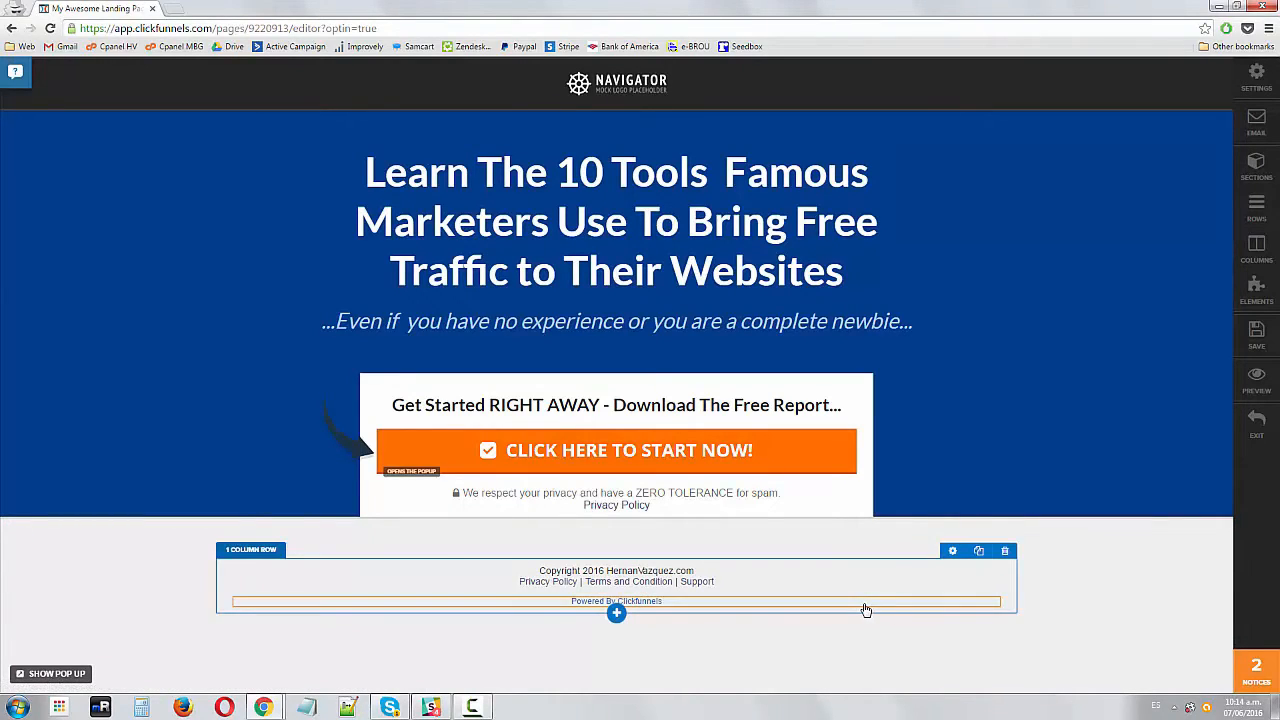
Delete the 'Powered By Clickfunnels' line beneath the footer
mouse_move(866, 606)
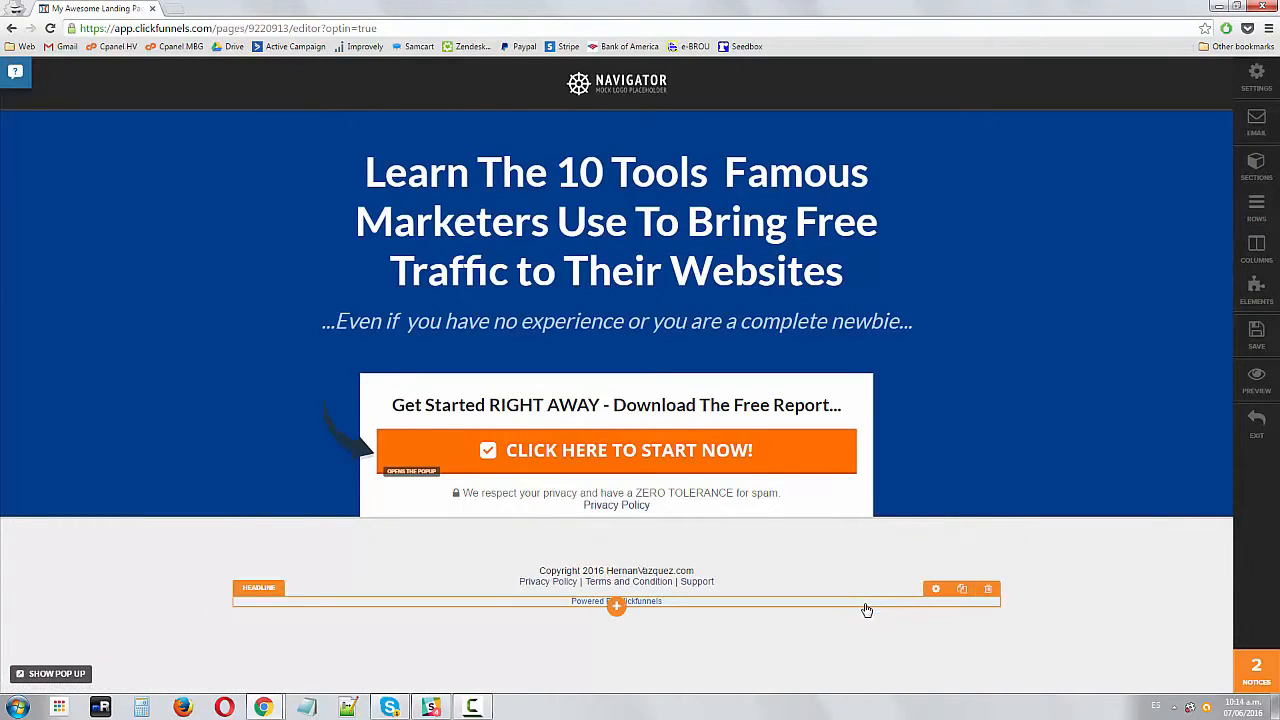
left_click(989, 594)
left_click(691, 103)
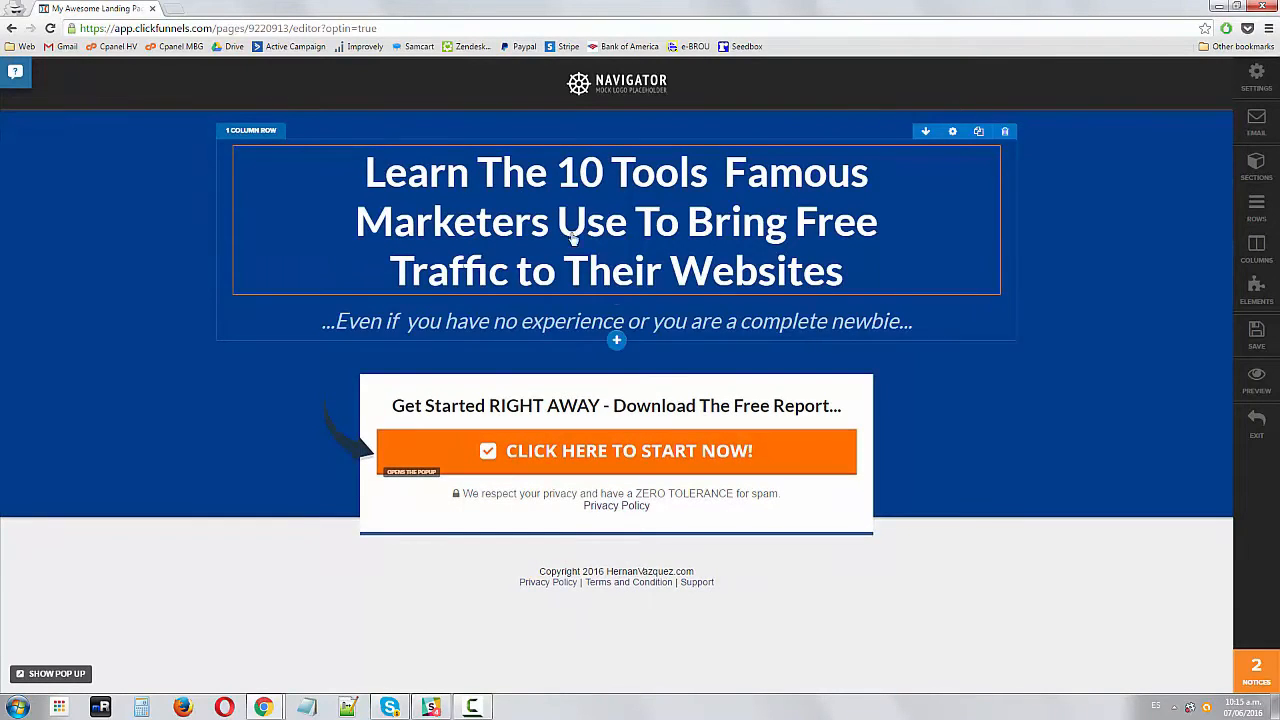
Inspect the orange call-to-action button's URL / action setting
left_click(535, 453)
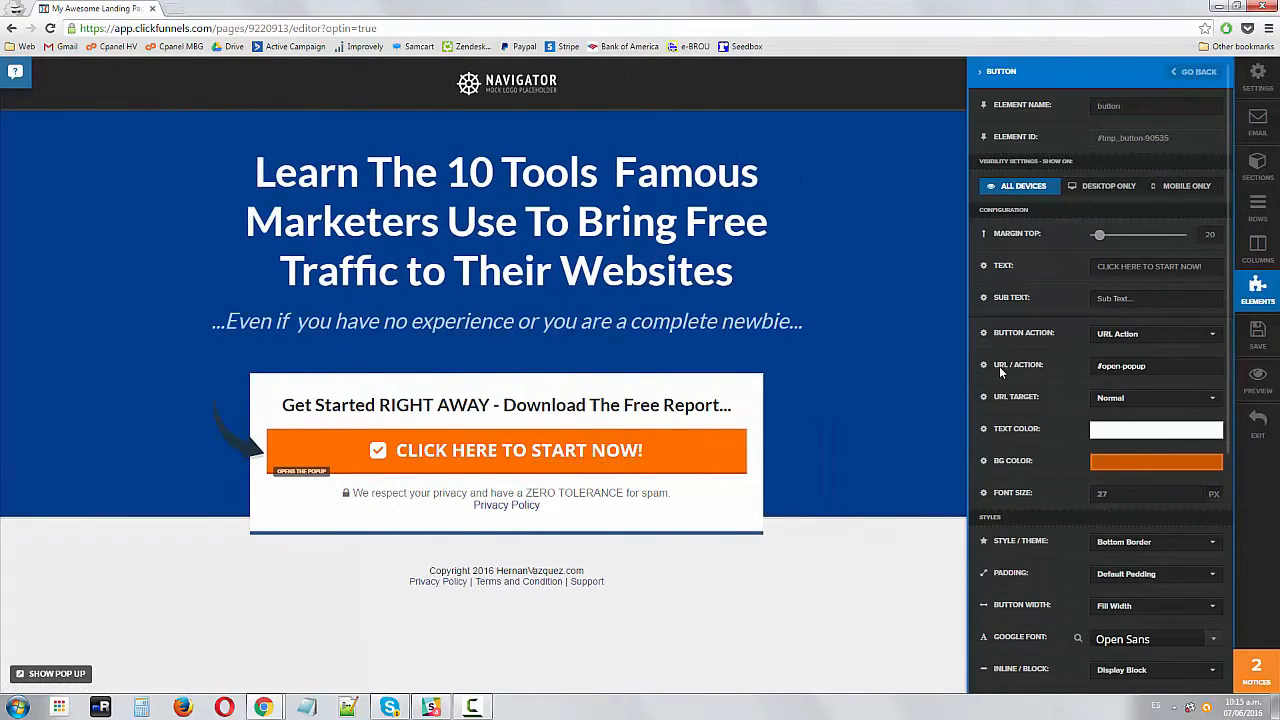
left_click_drag(1101, 366, 1166, 367)
left_click(1166, 367)
left_click(770, 434)
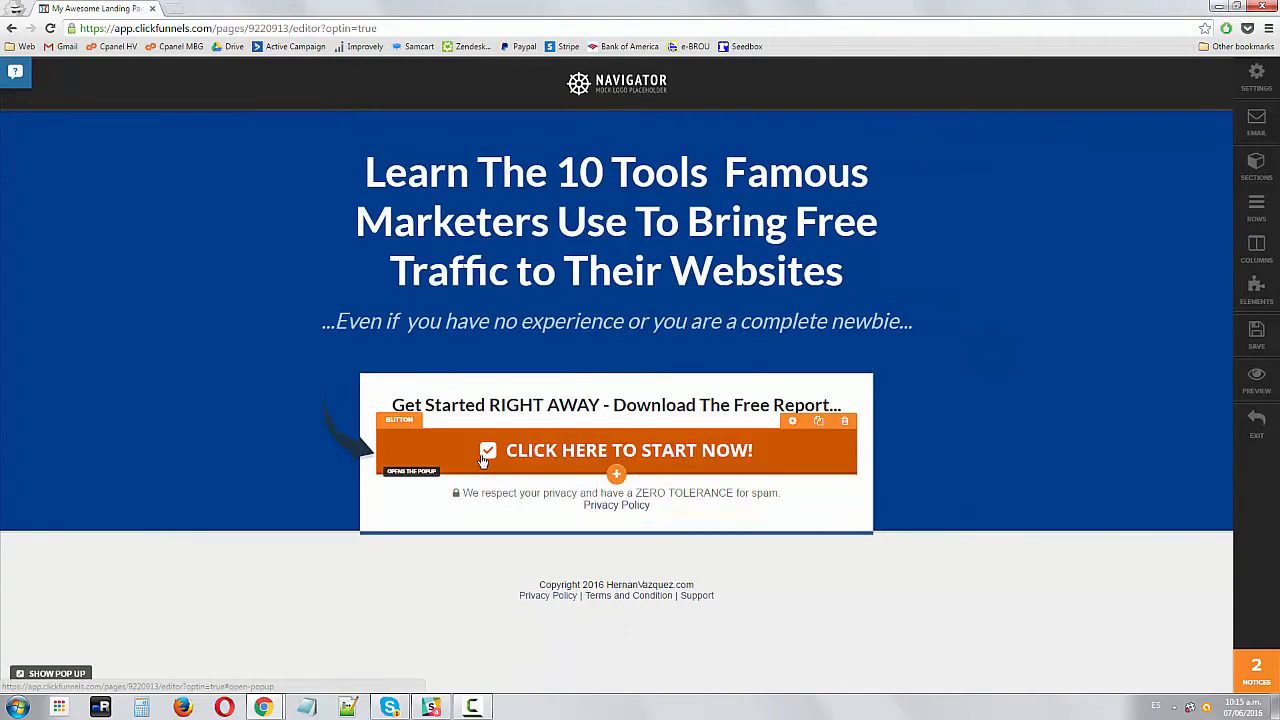
left_click(840, 450)
left_click_drag(1158, 370, 1085, 366)
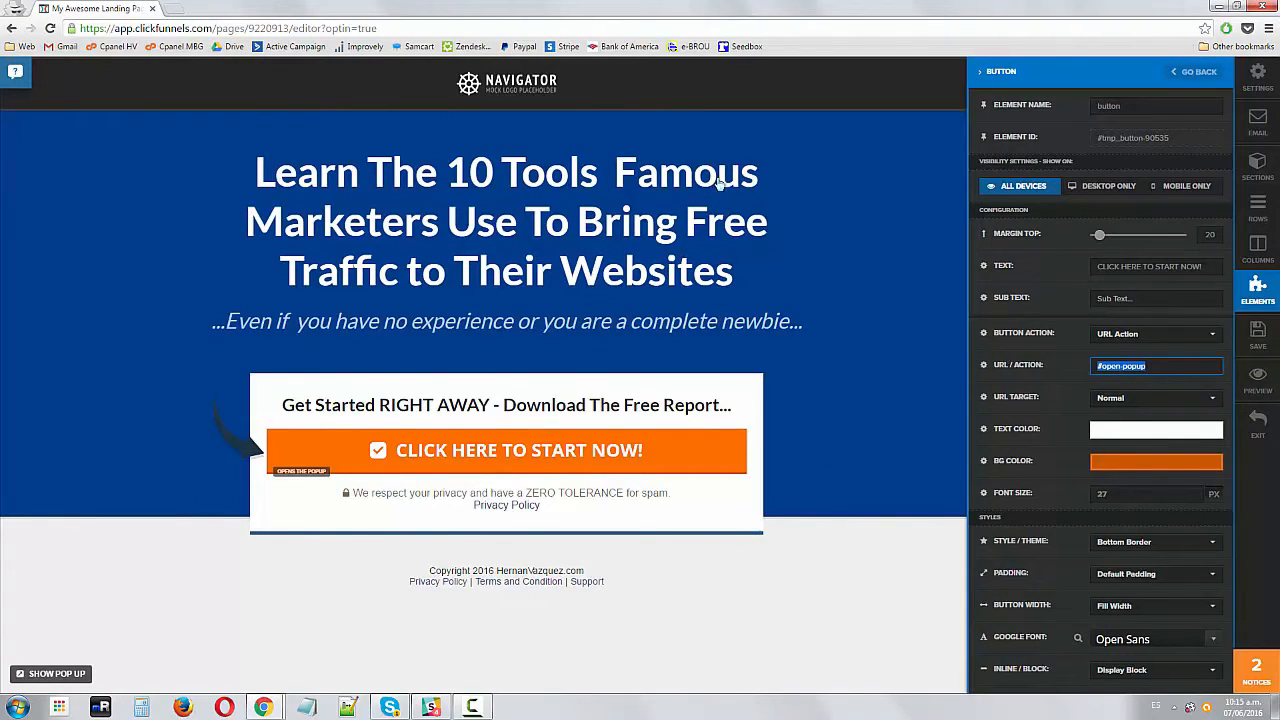
left_click_drag(1186, 368, 1083, 362)
left_click(1150, 366)
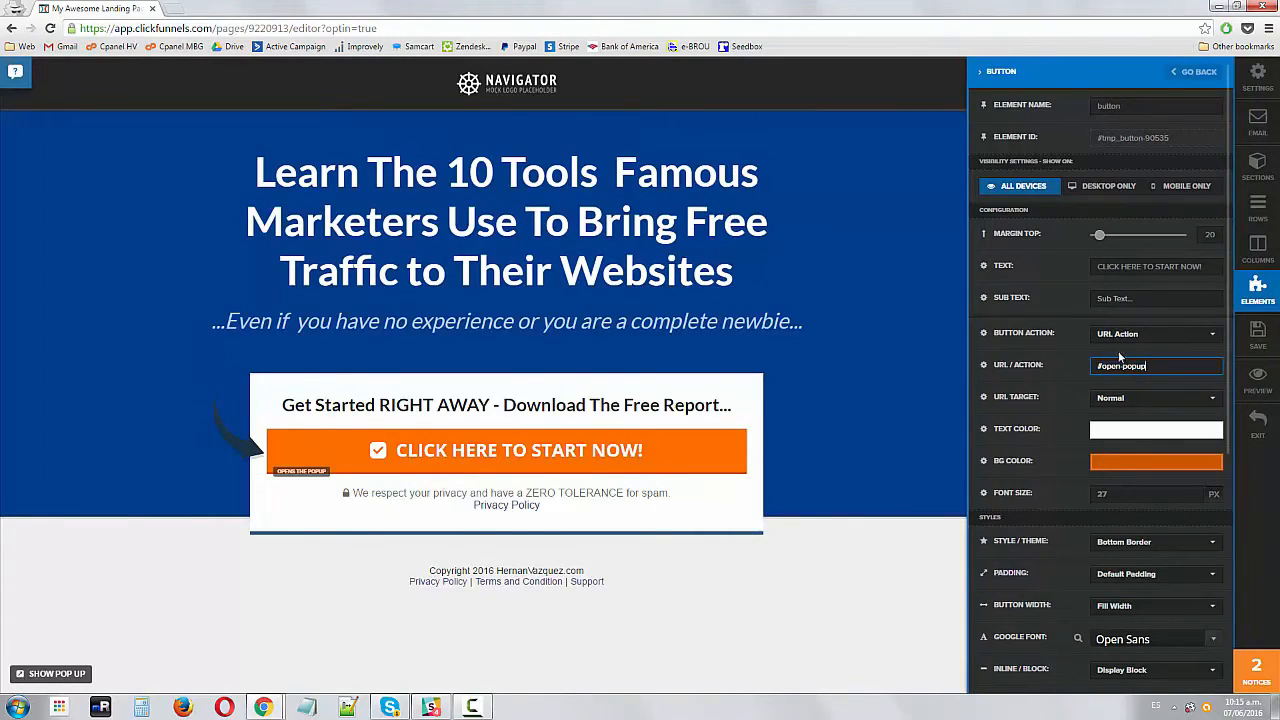
left_click_drag(1190, 365, 1088, 365)
left_click(786, 602)
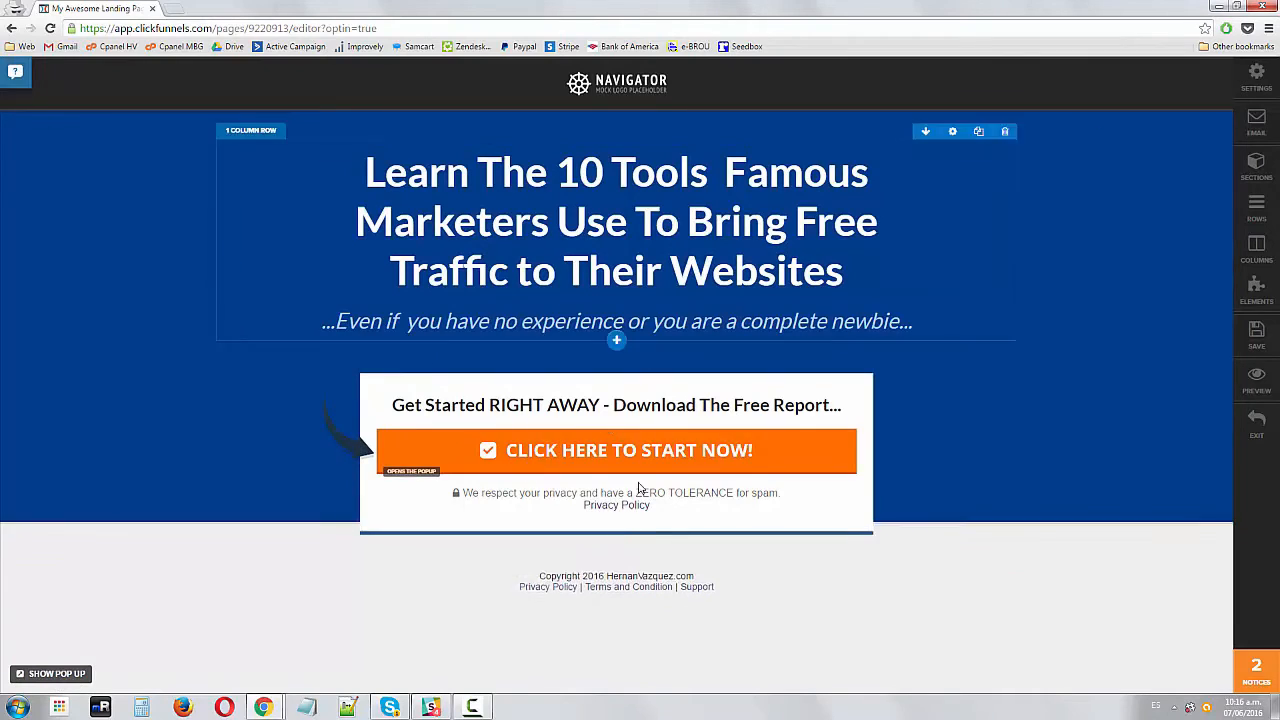
Show the popup and change its headline to 'Leave Us Your Email To Get Access To The Free Report'
left_click(65, 674)
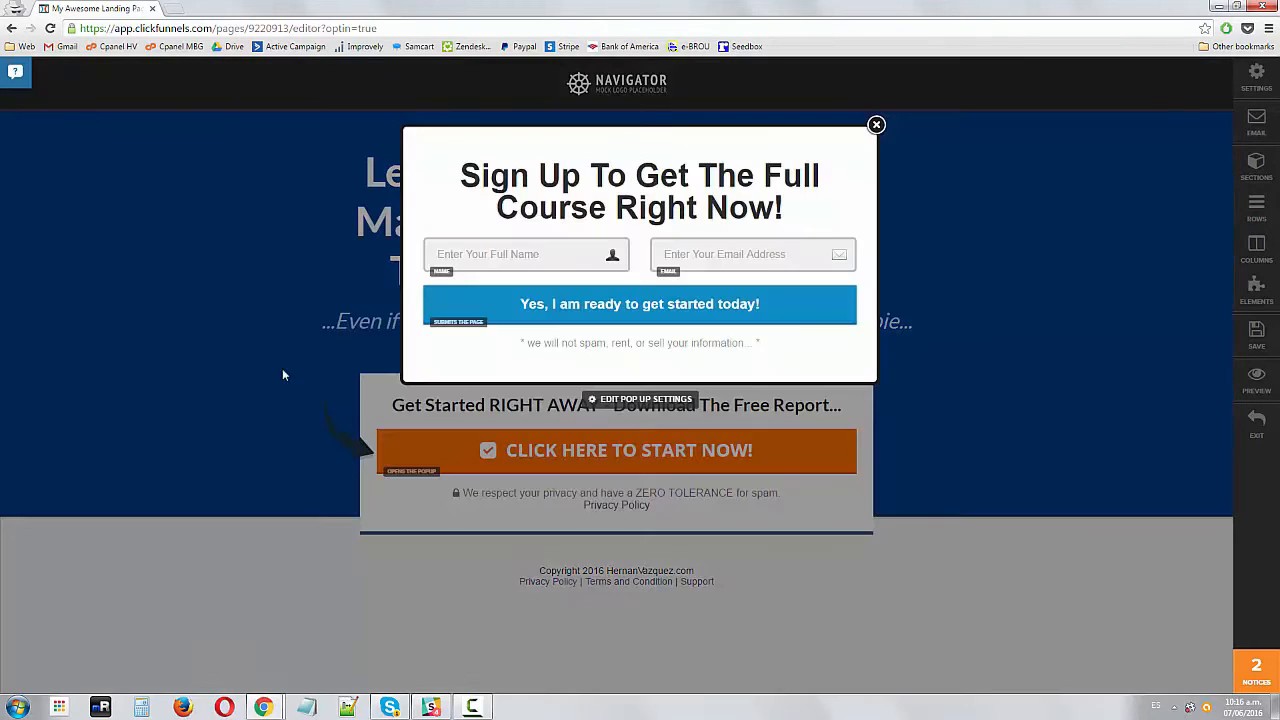
left_click(458, 177)
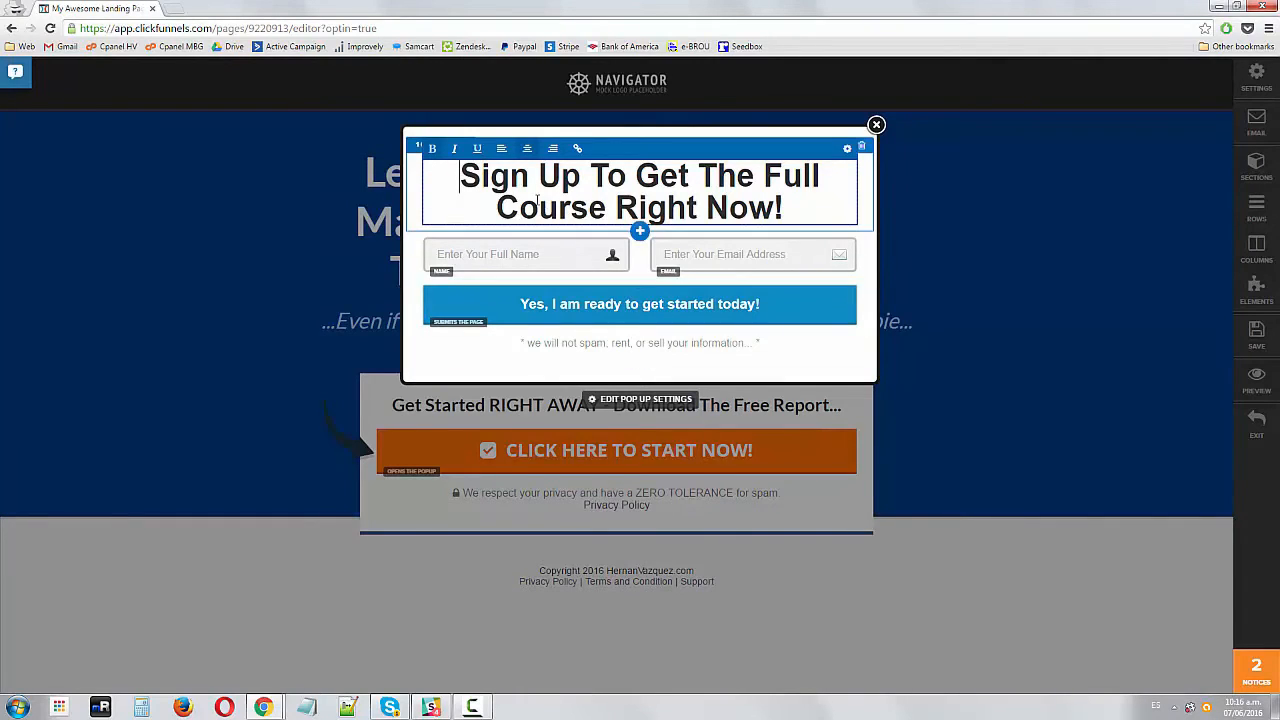
left_click_drag(462, 176, 782, 210)
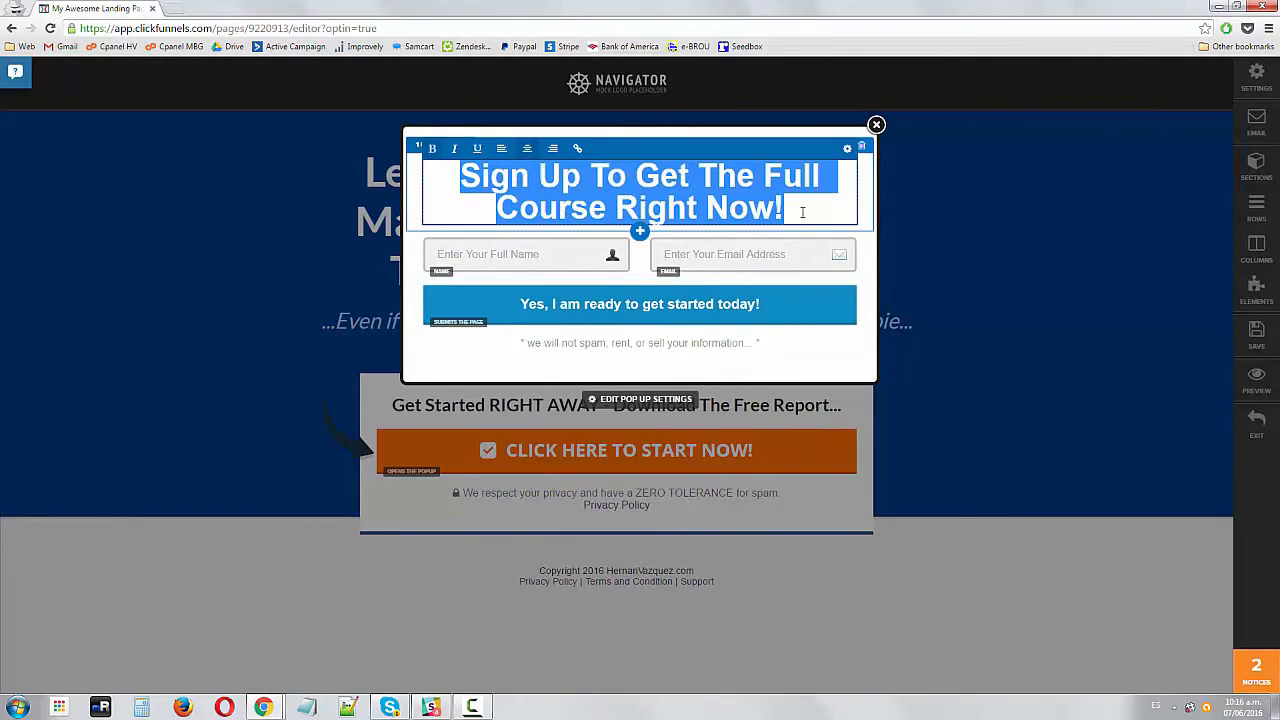
type("Leatve")
key("BackSpace")
key("BackSpace")
key("BackSpace")
type("v")
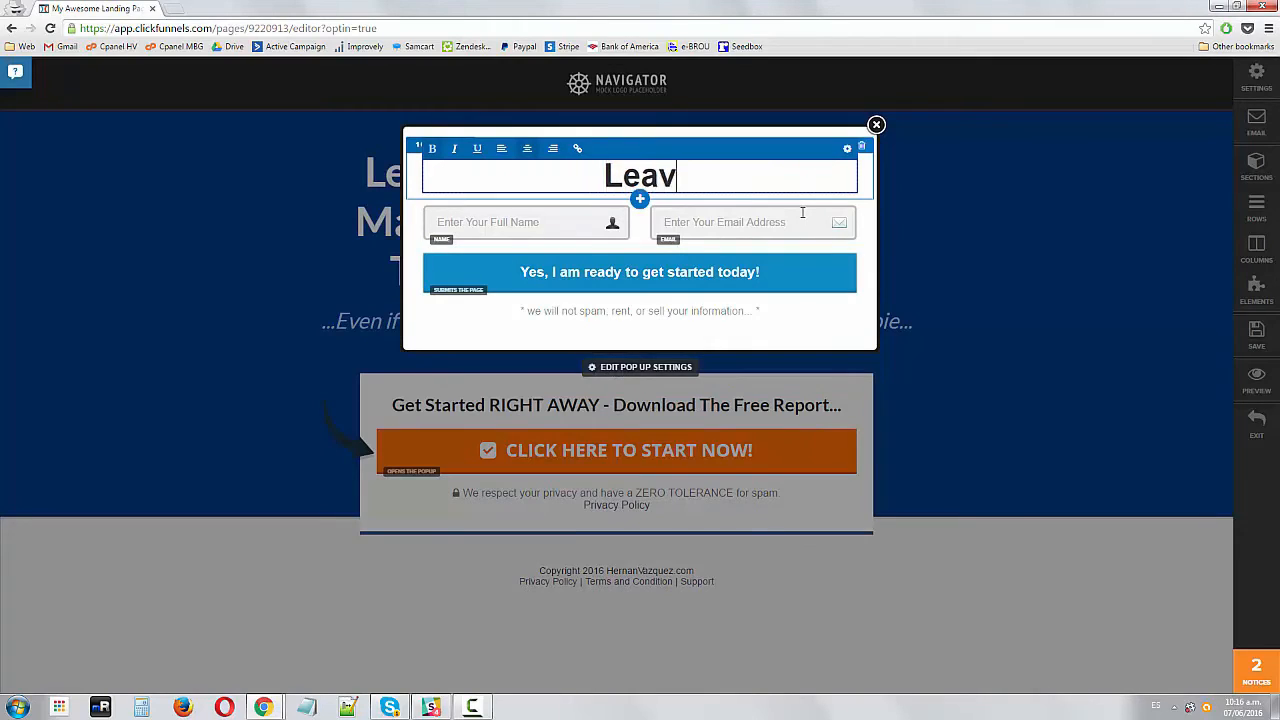
type("e Us Your Emai")
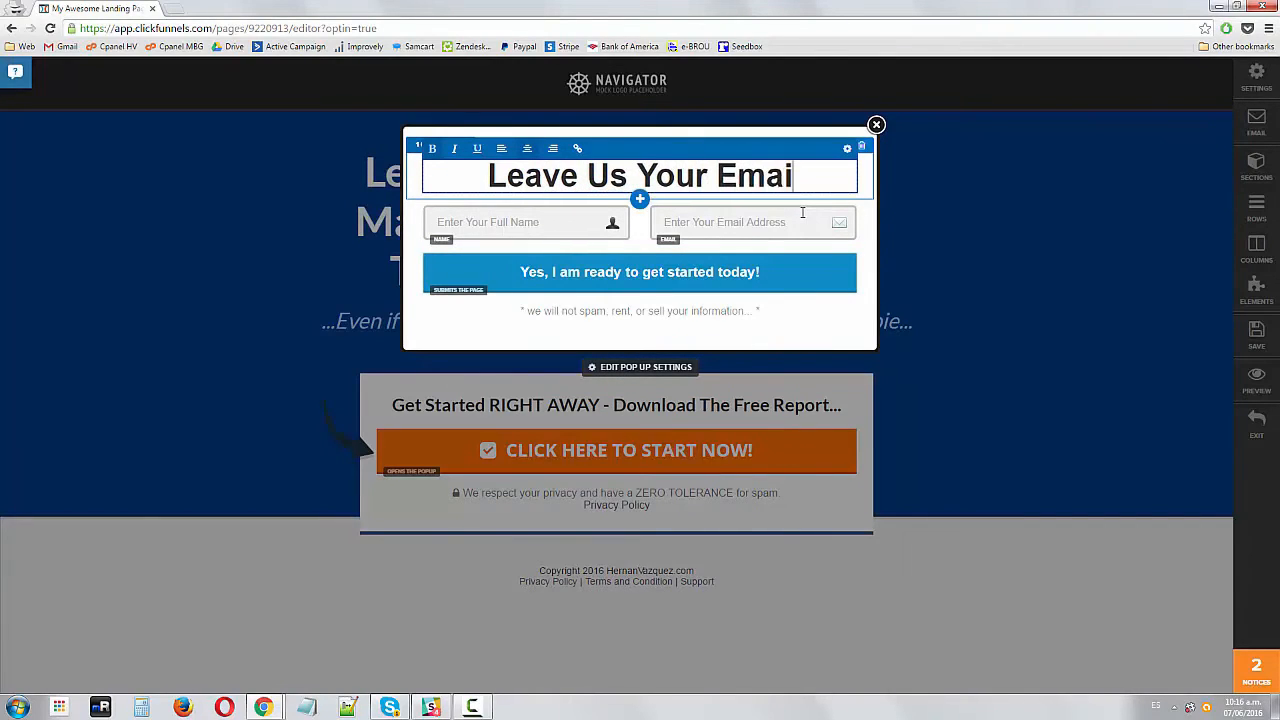
type("l Yo")
key("BackSpace")
key("BackSpace")
type("To Get Access ")
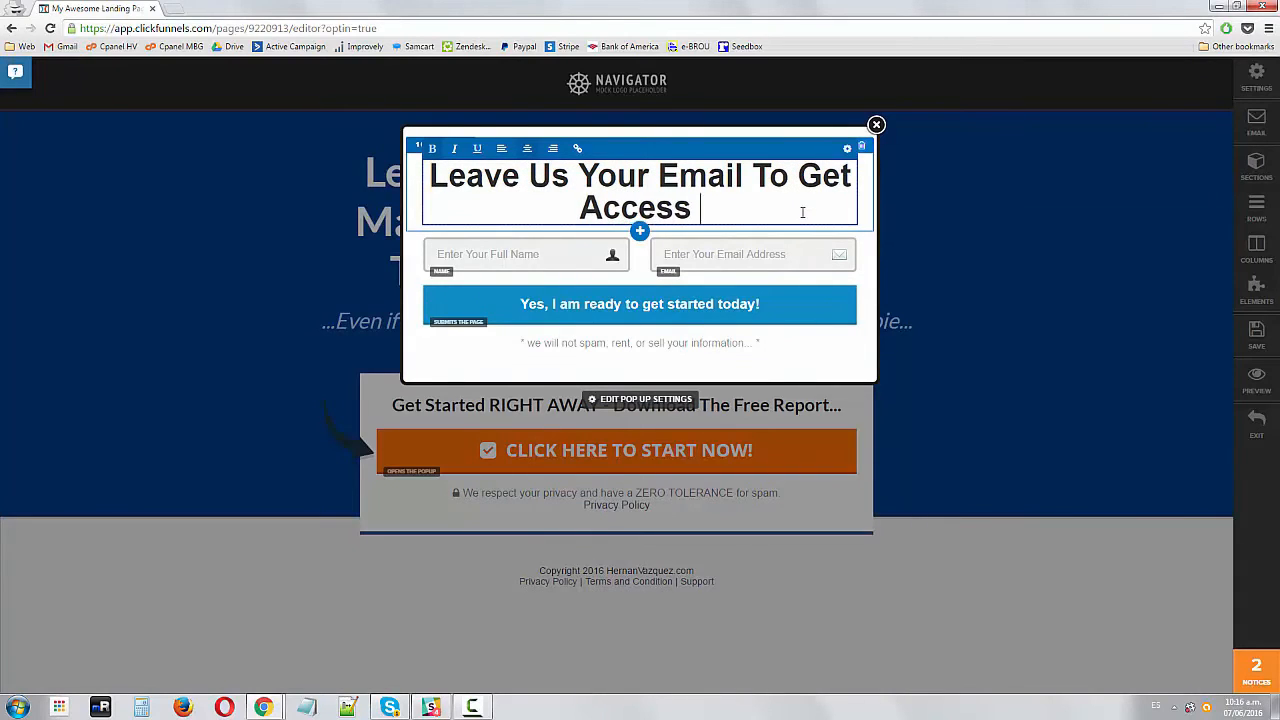
type("To The Fr")
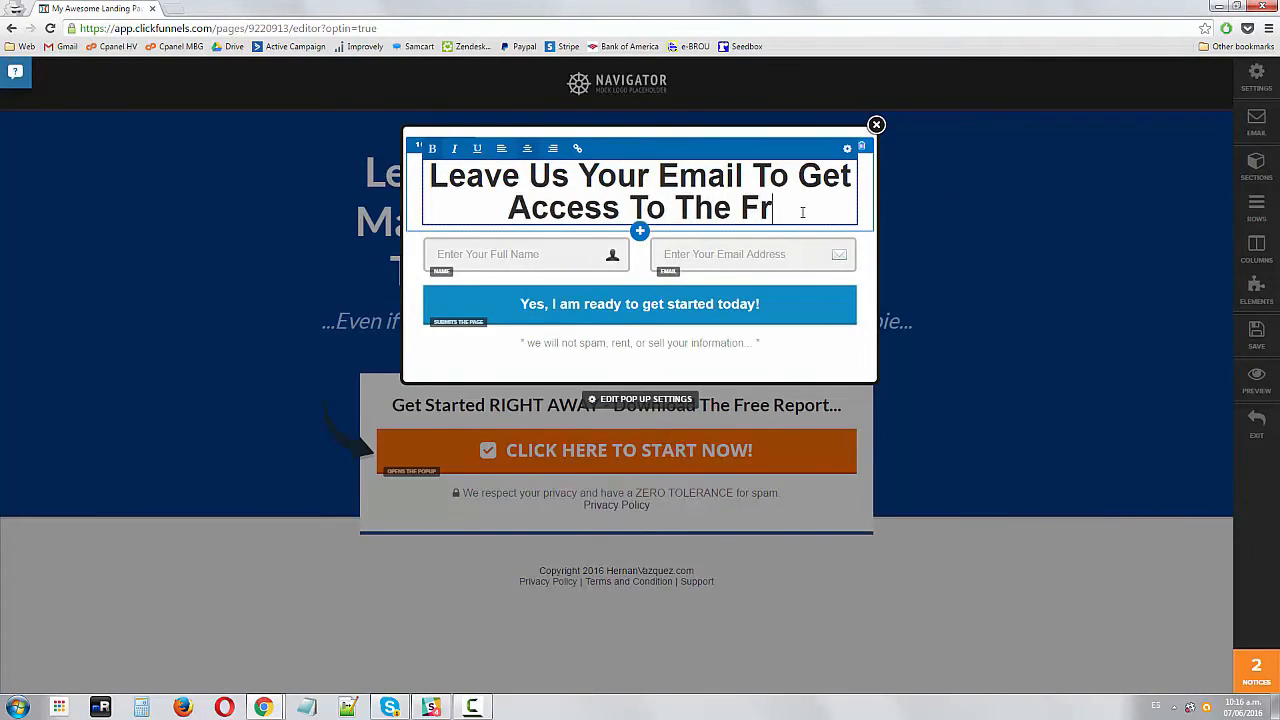
type("ee Report")
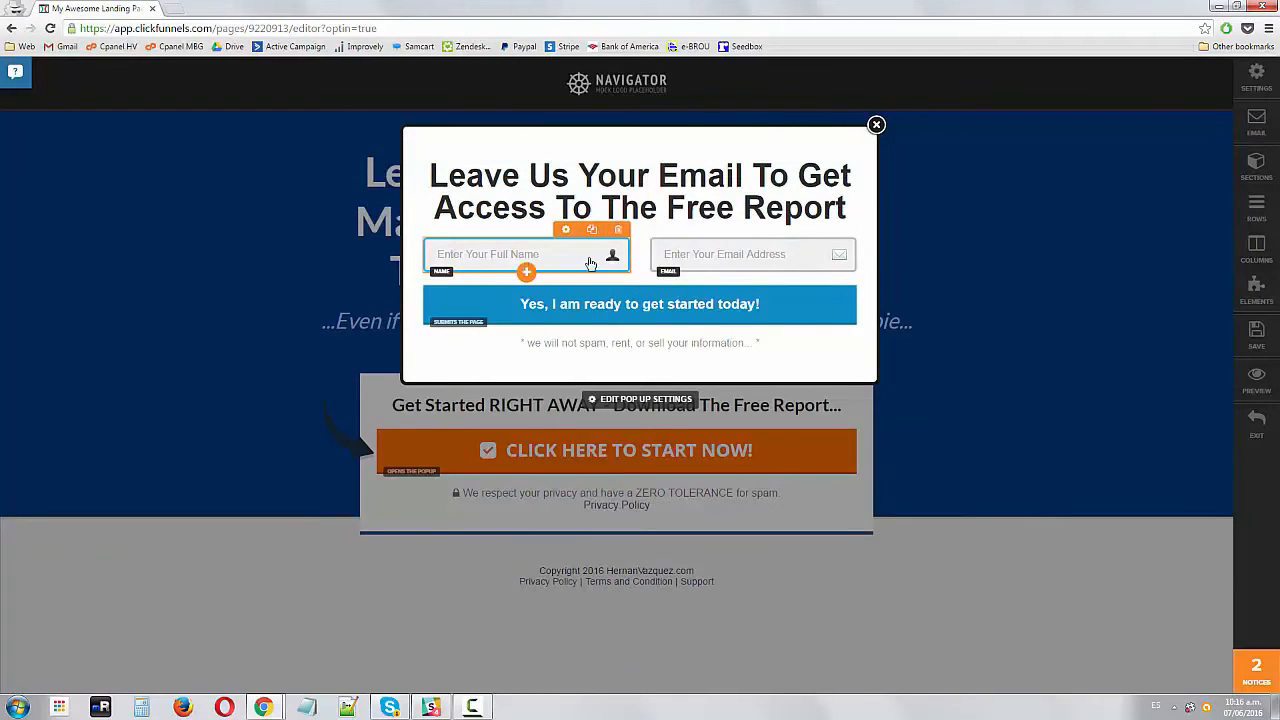
Set the popup's name field input type to First Name
left_click(763, 267)
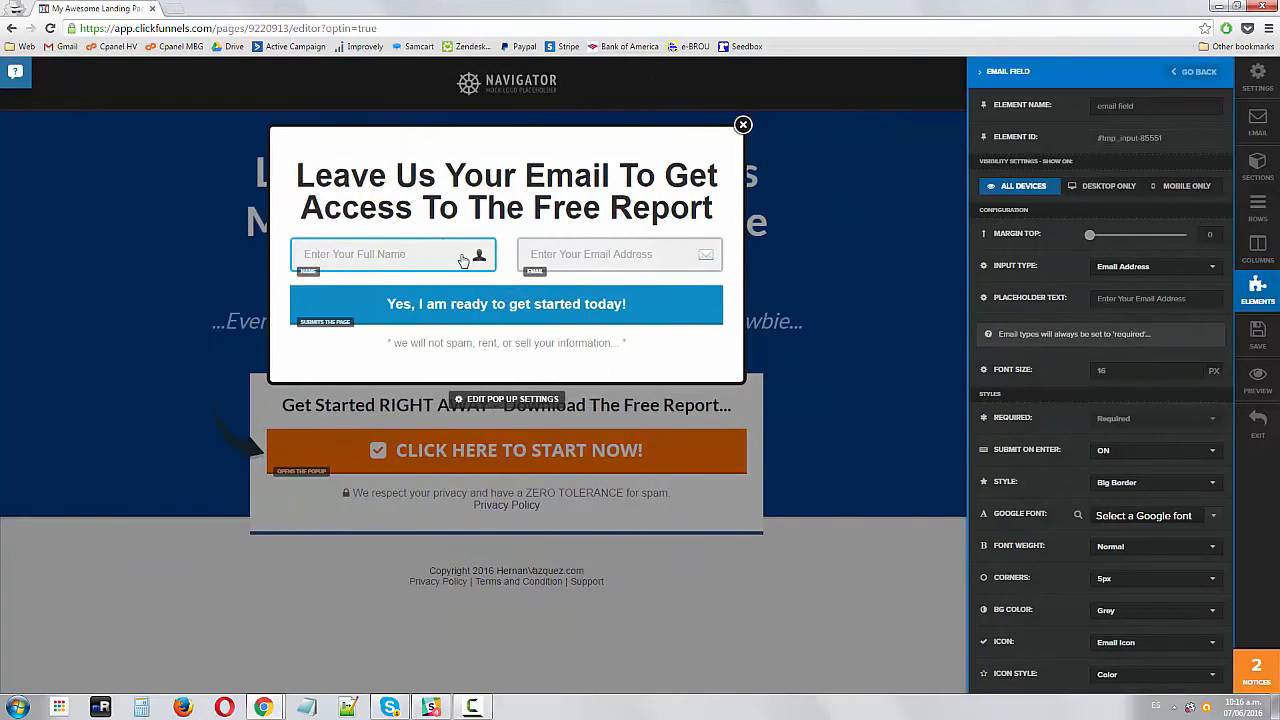
left_click(495, 250)
left_click(560, 262)
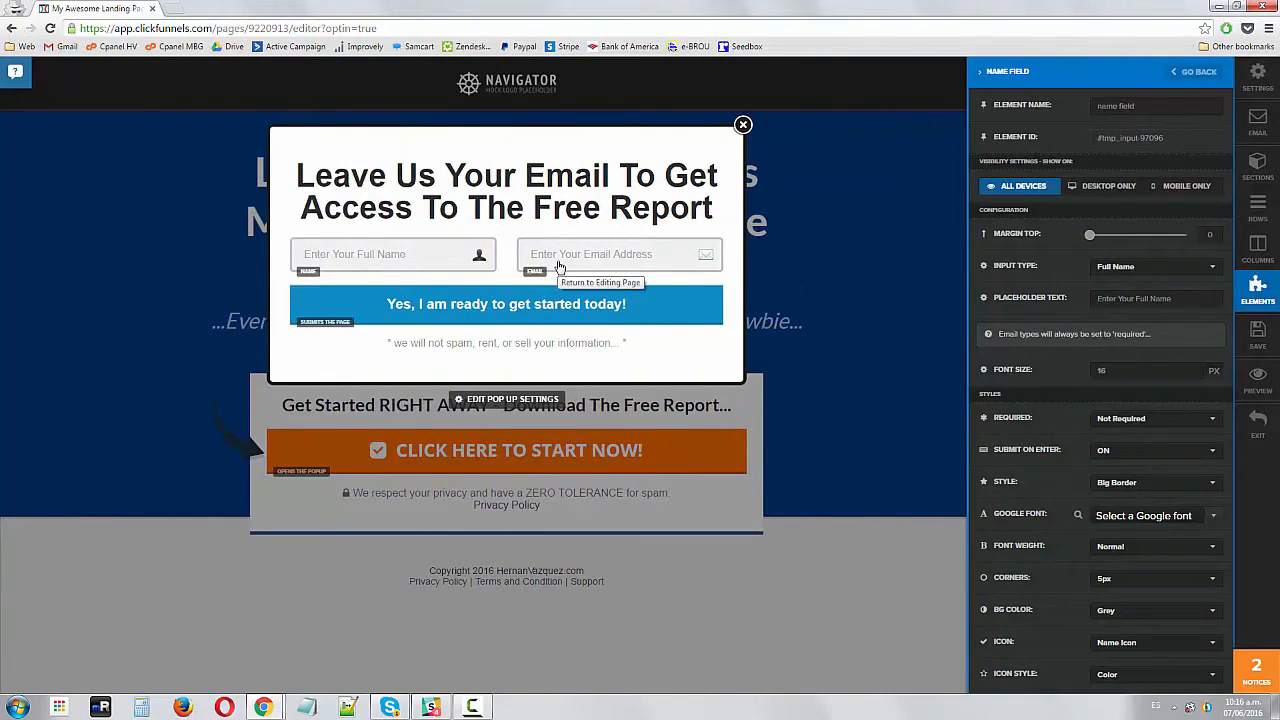
left_click(485, 264)
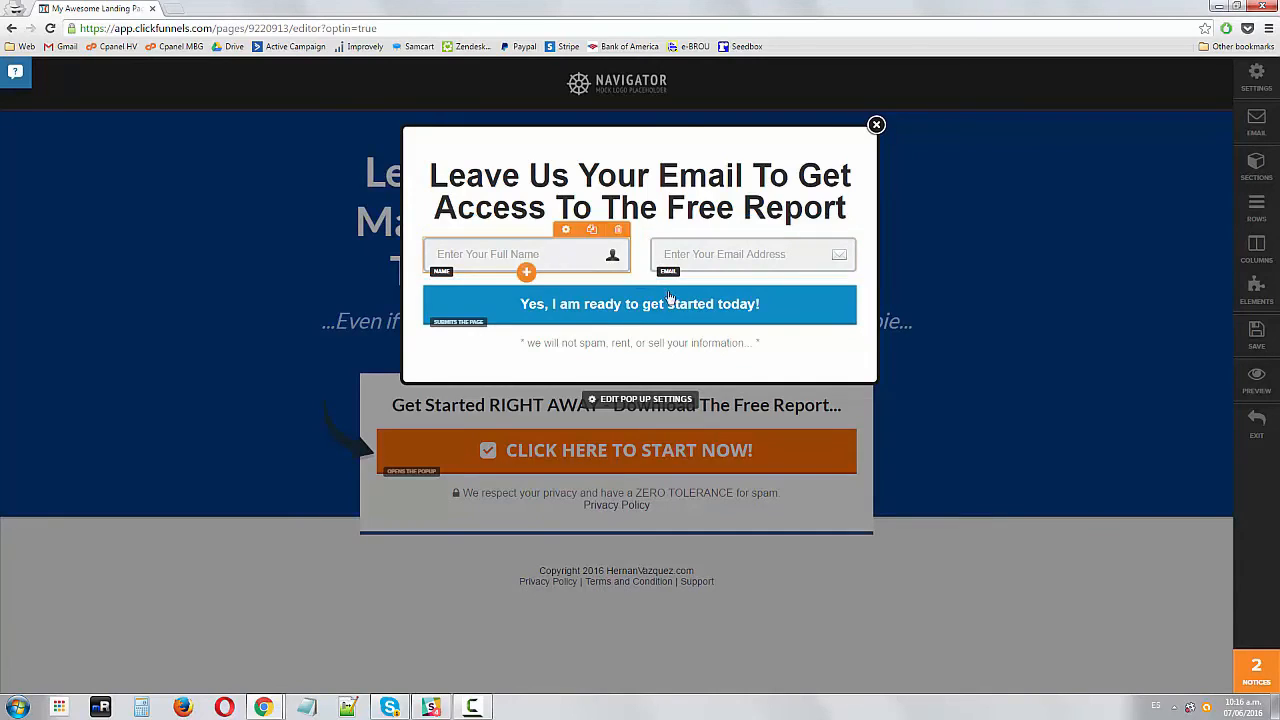
left_click(527, 258)
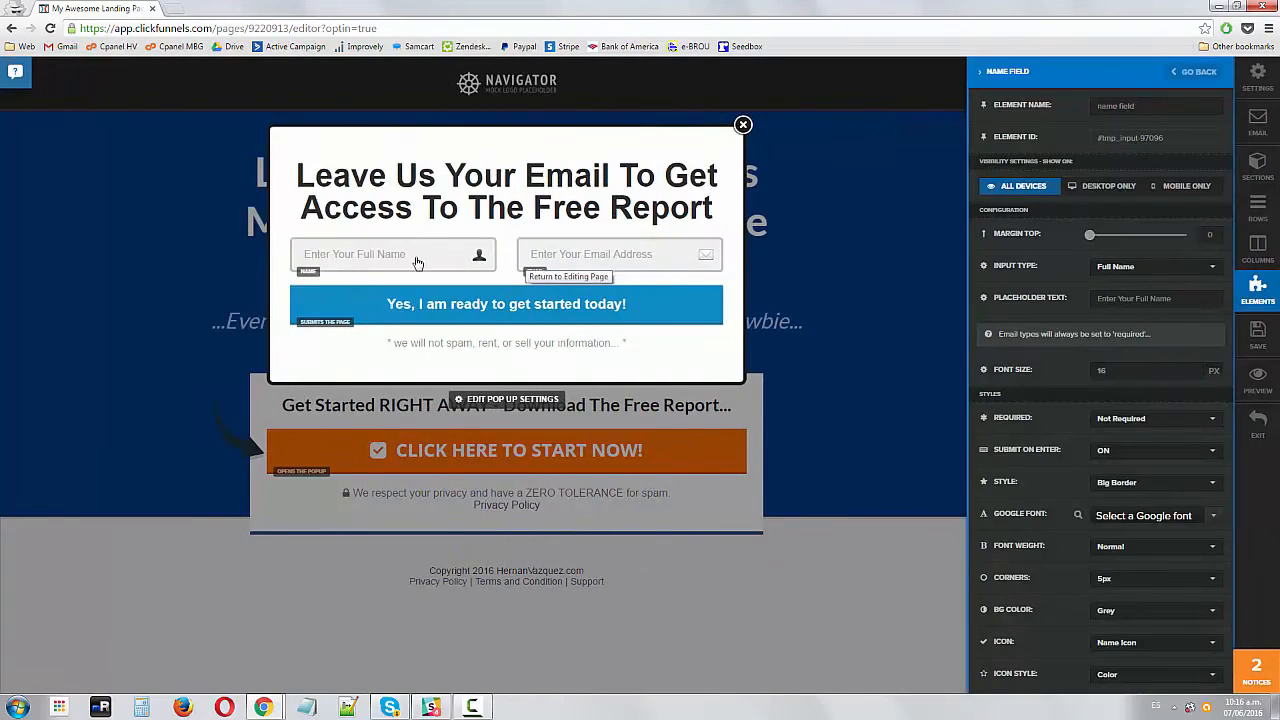
left_click(1137, 270)
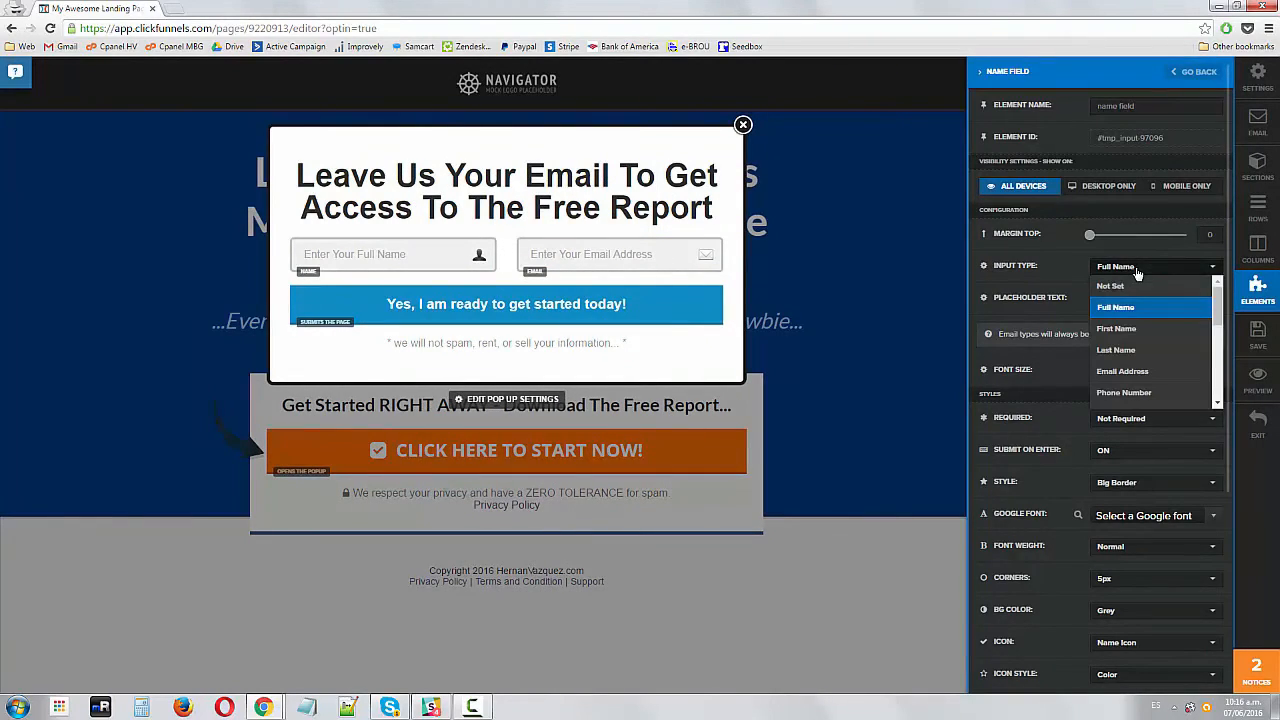
left_click(1118, 329)
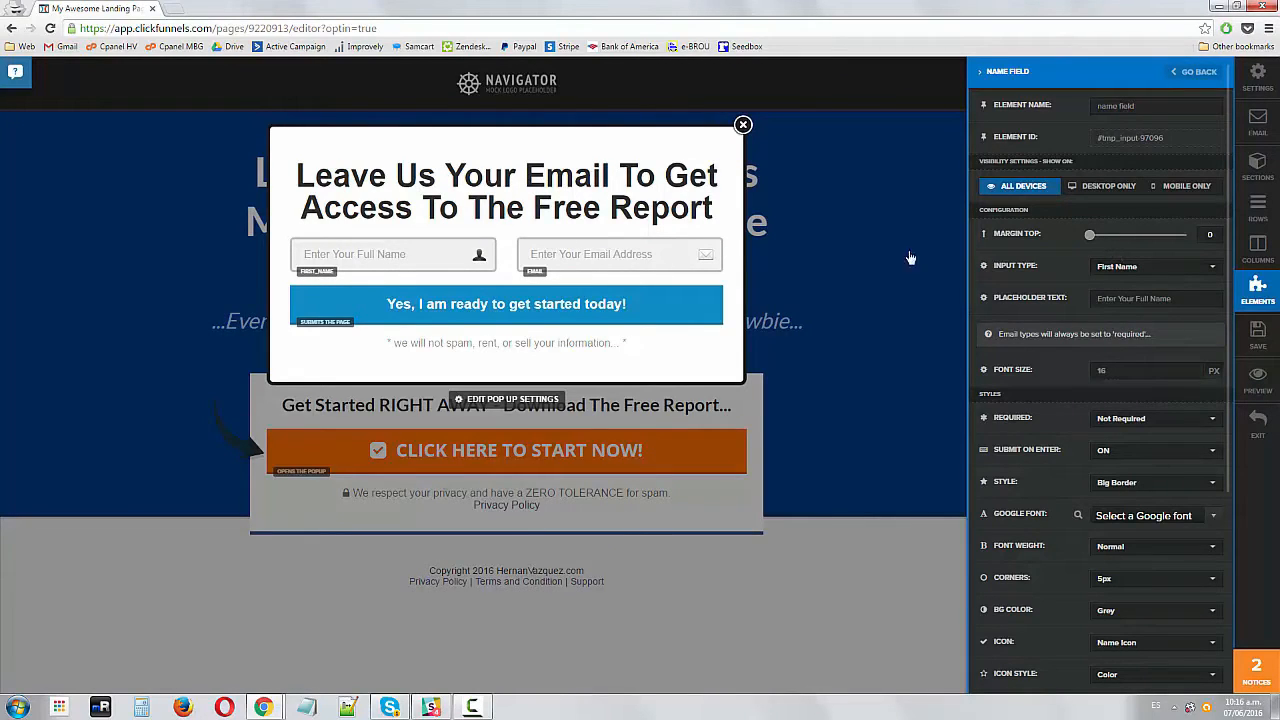
Check the input type of the popup's email field
left_click(660, 258)
left_click(1105, 268)
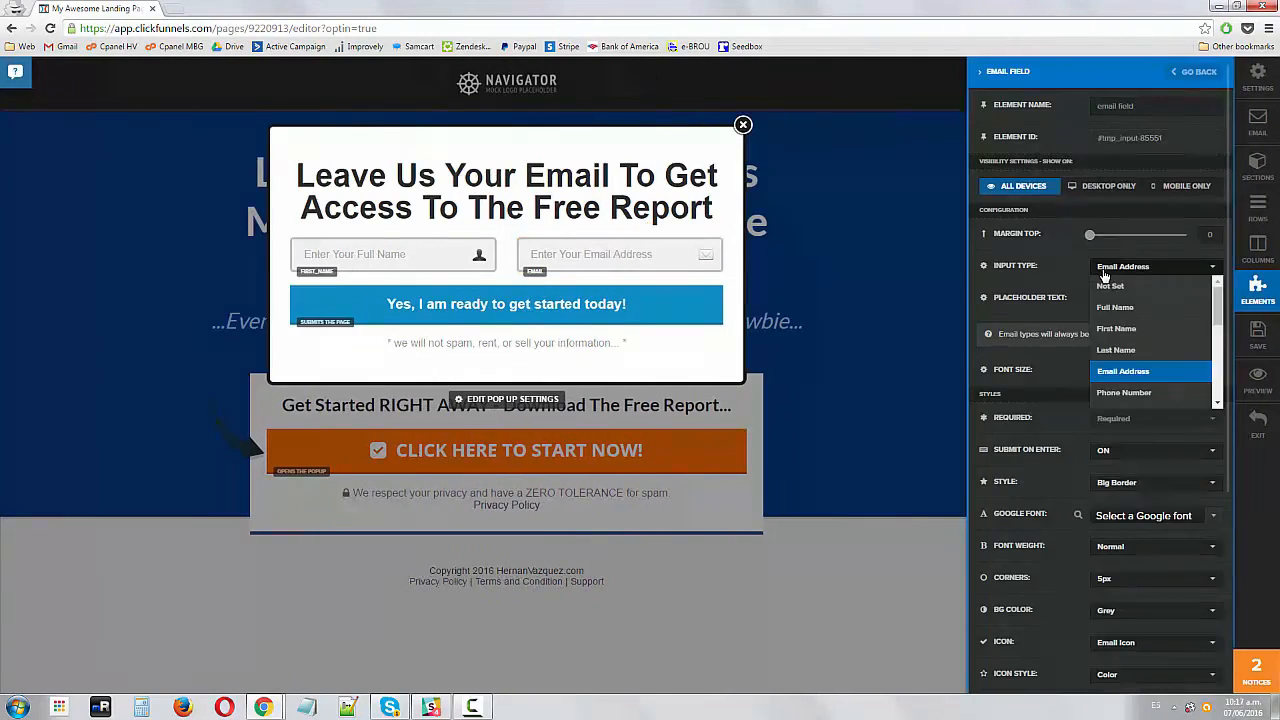
left_click(1104, 276)
left_click(677, 277)
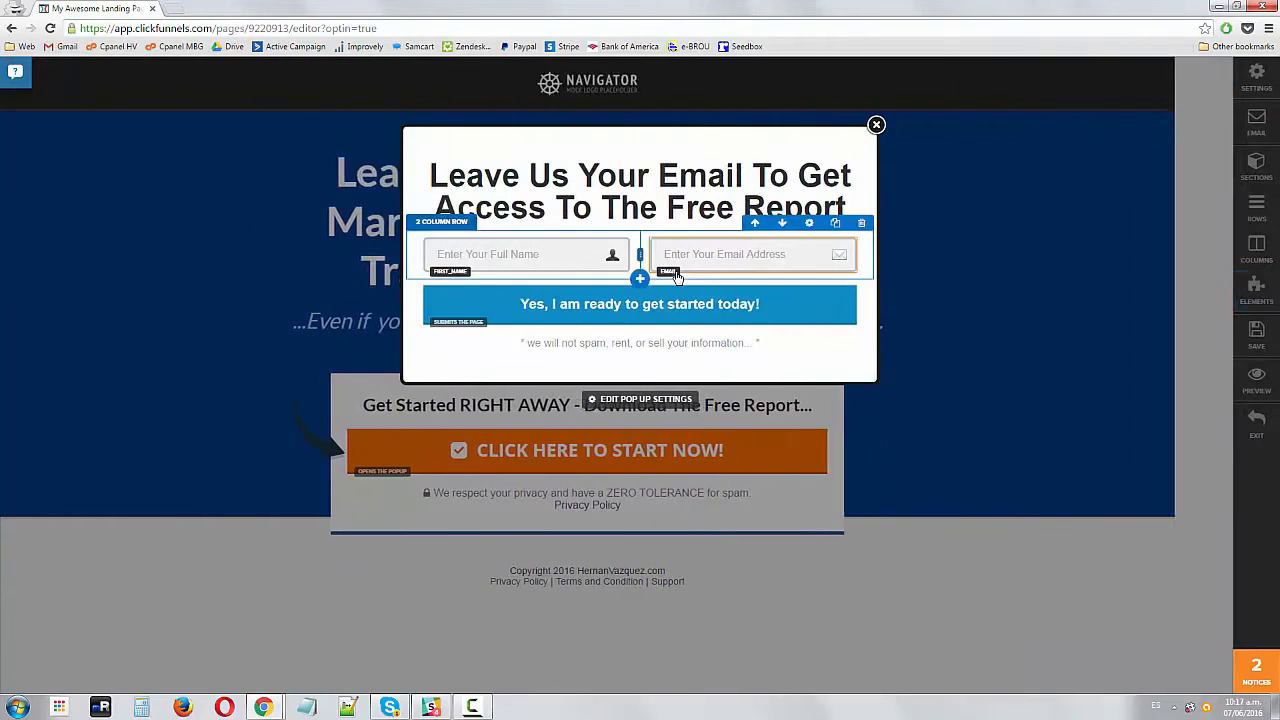
Change the popup button text to 'Yes! Send Me Access To The Free Report!'
left_click(551, 306)
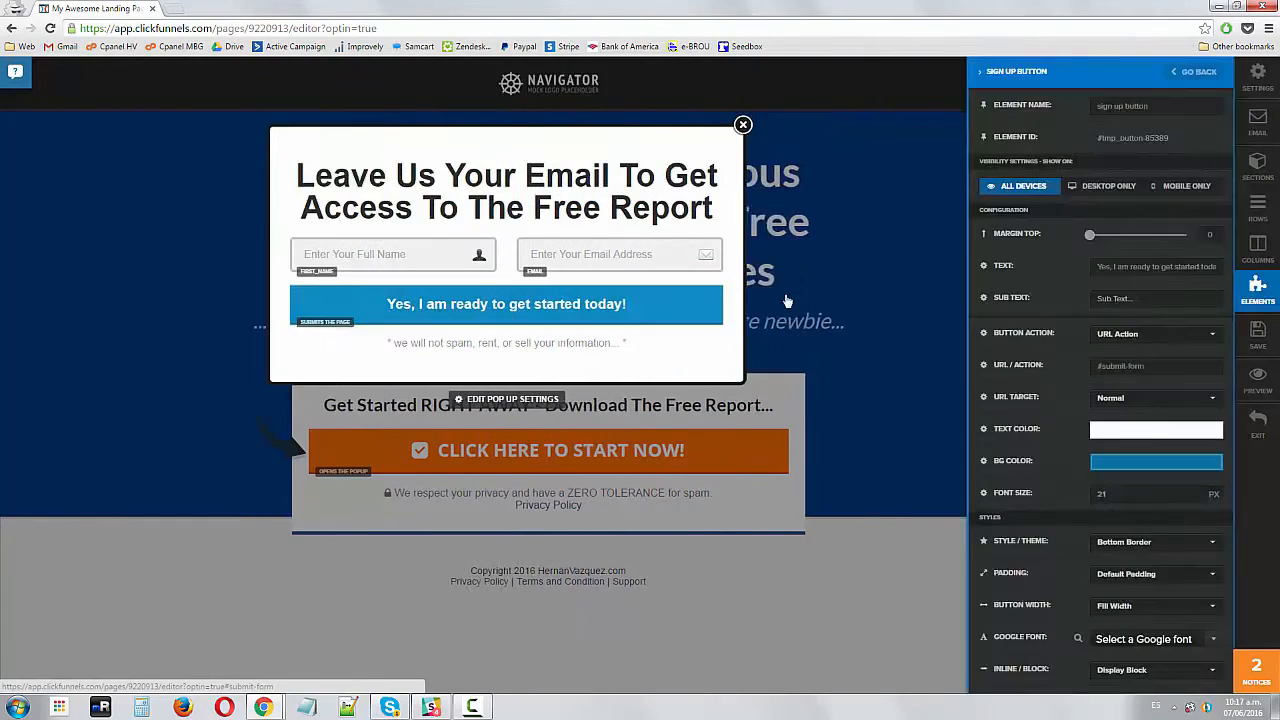
triple_click(1113, 266)
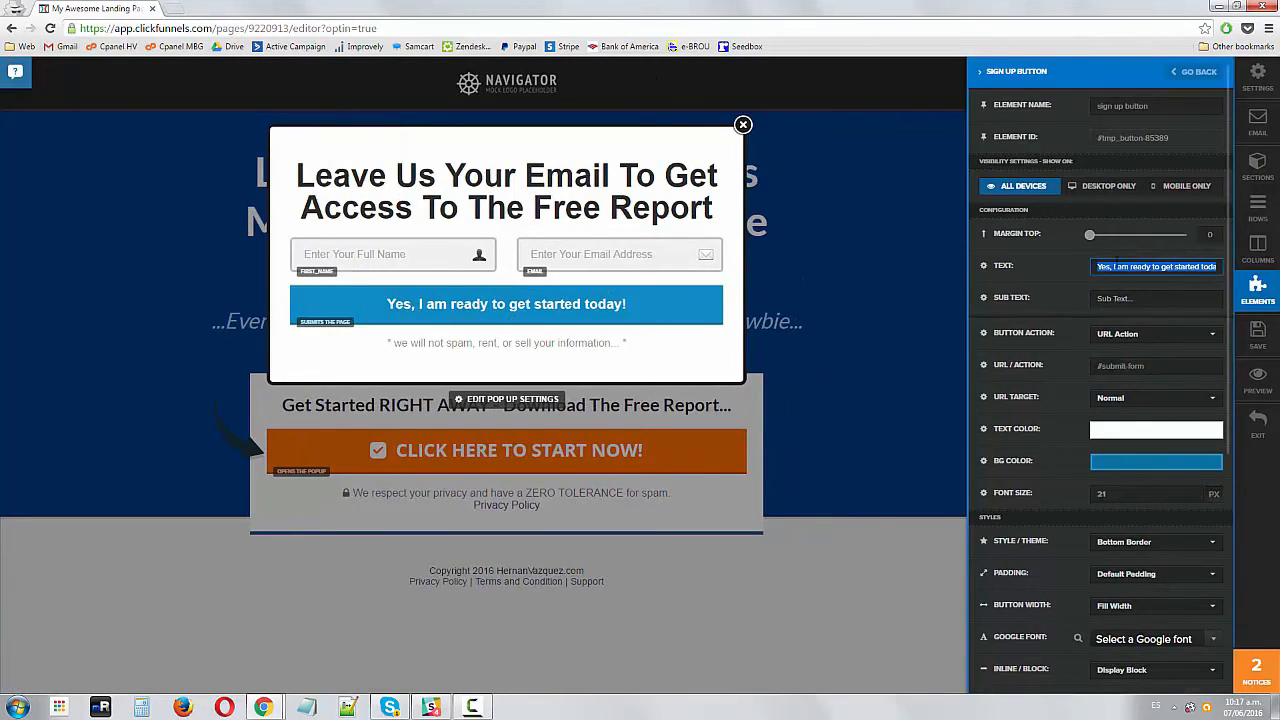
type("Yes! Send")
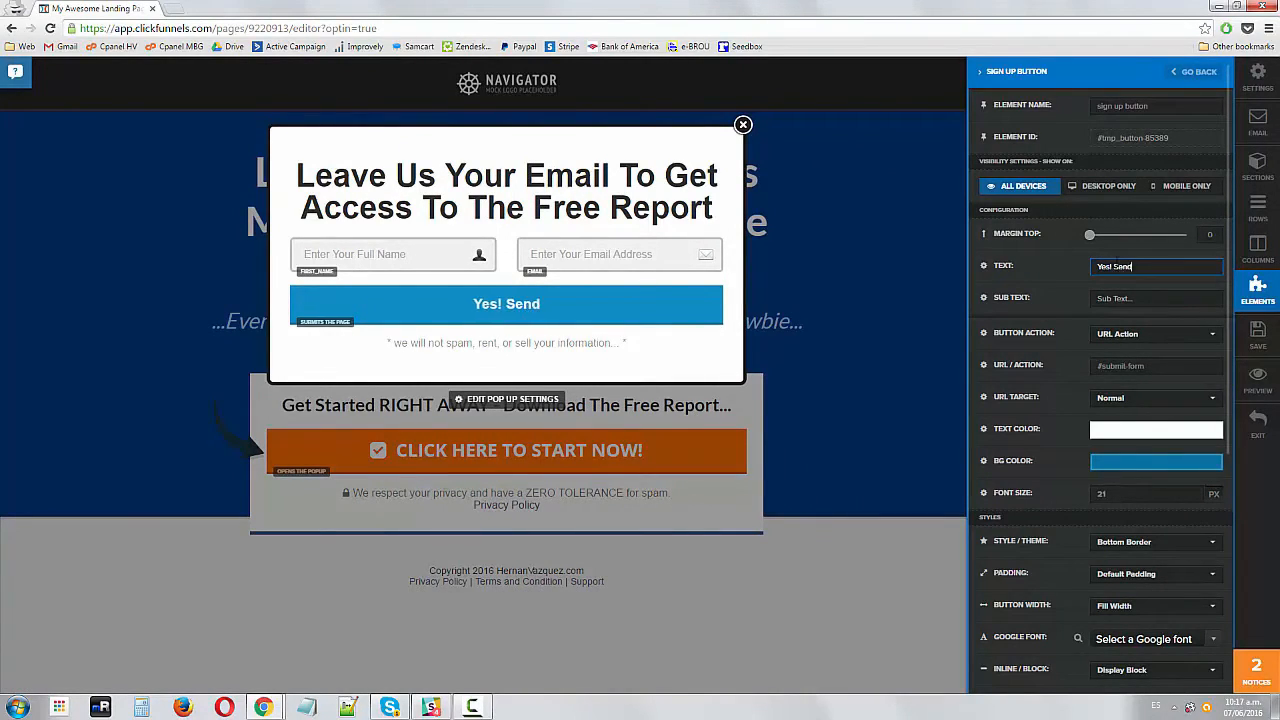
type(" Me Access To T")
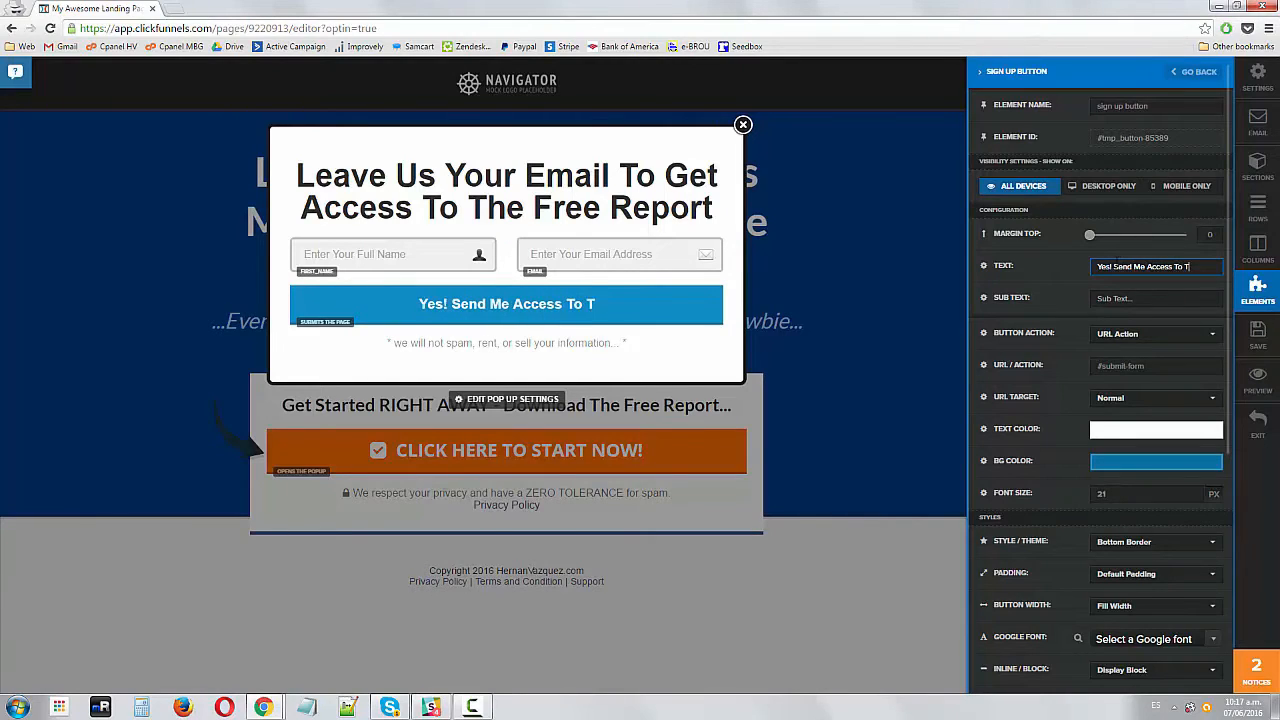
type("he Free Report!")
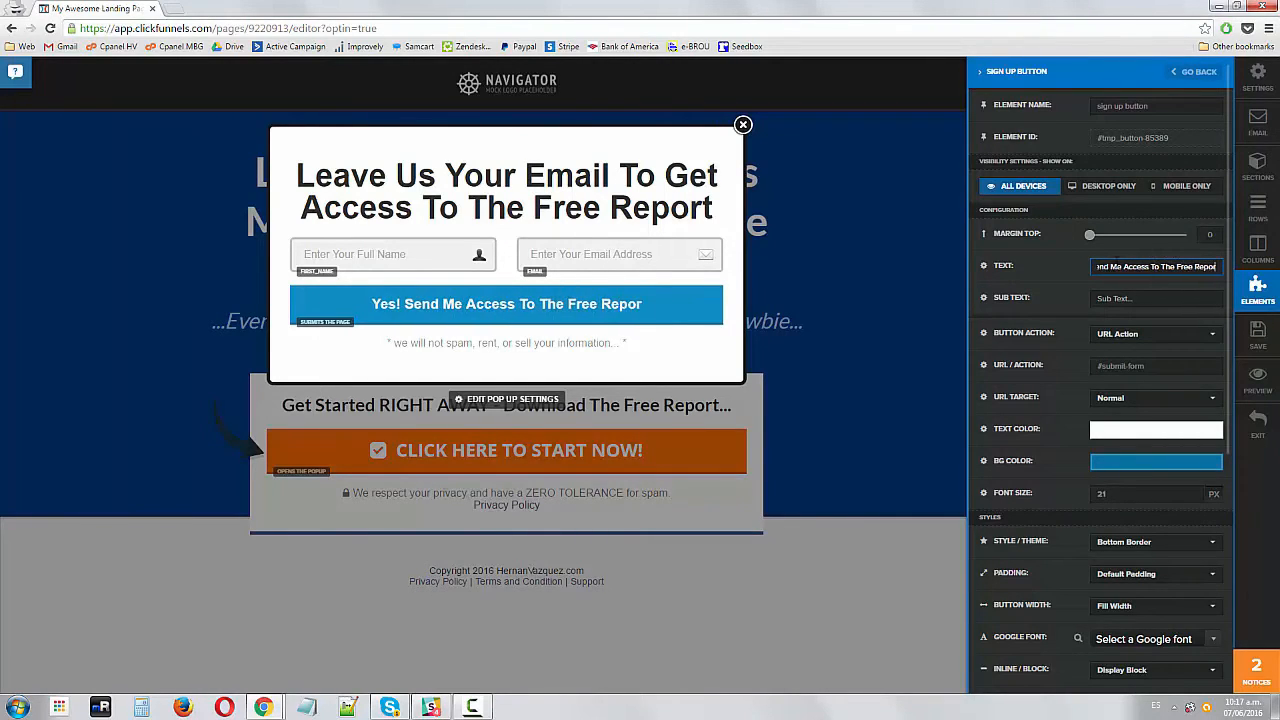
Set the popup button's background color to orange #ff6d00
left_click(1160, 461)
mouse_move(1208, 504)
left_mouse_down()
mouse_move(1210, 492)
mouse_move(1187, 508)
mouse_move(1199, 478)
left_mouse_up()
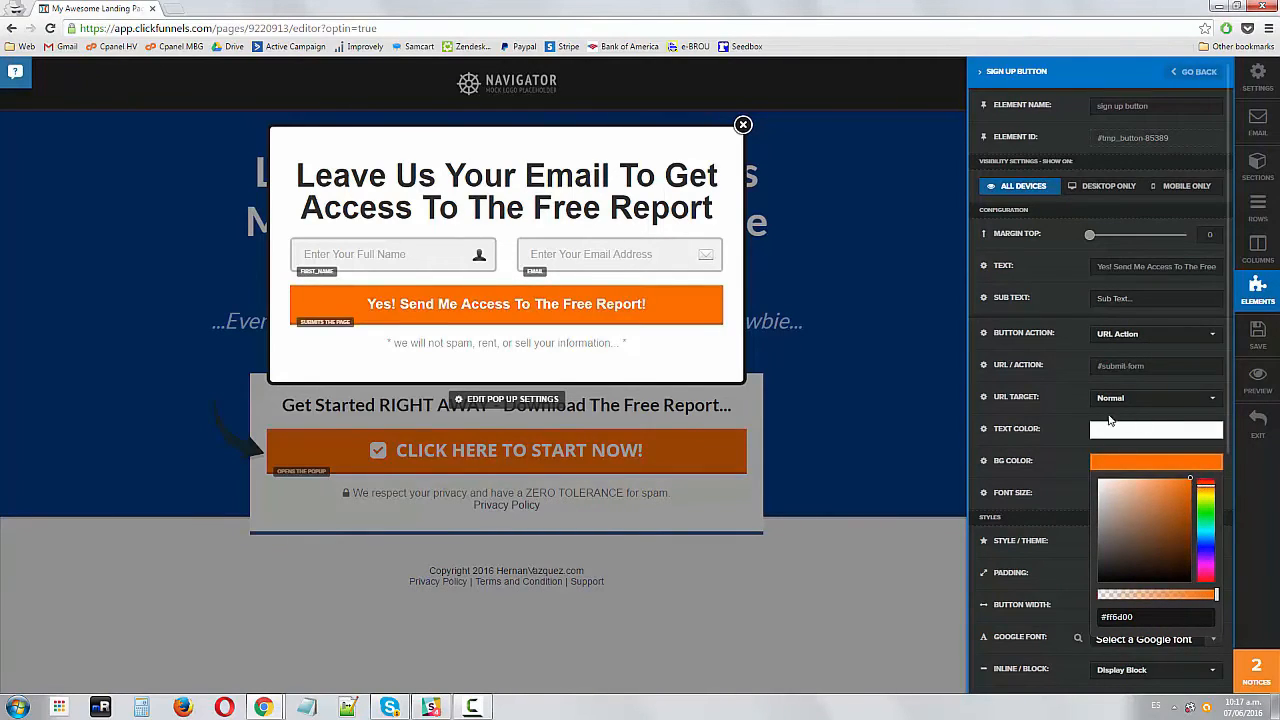
left_click(1050, 412)
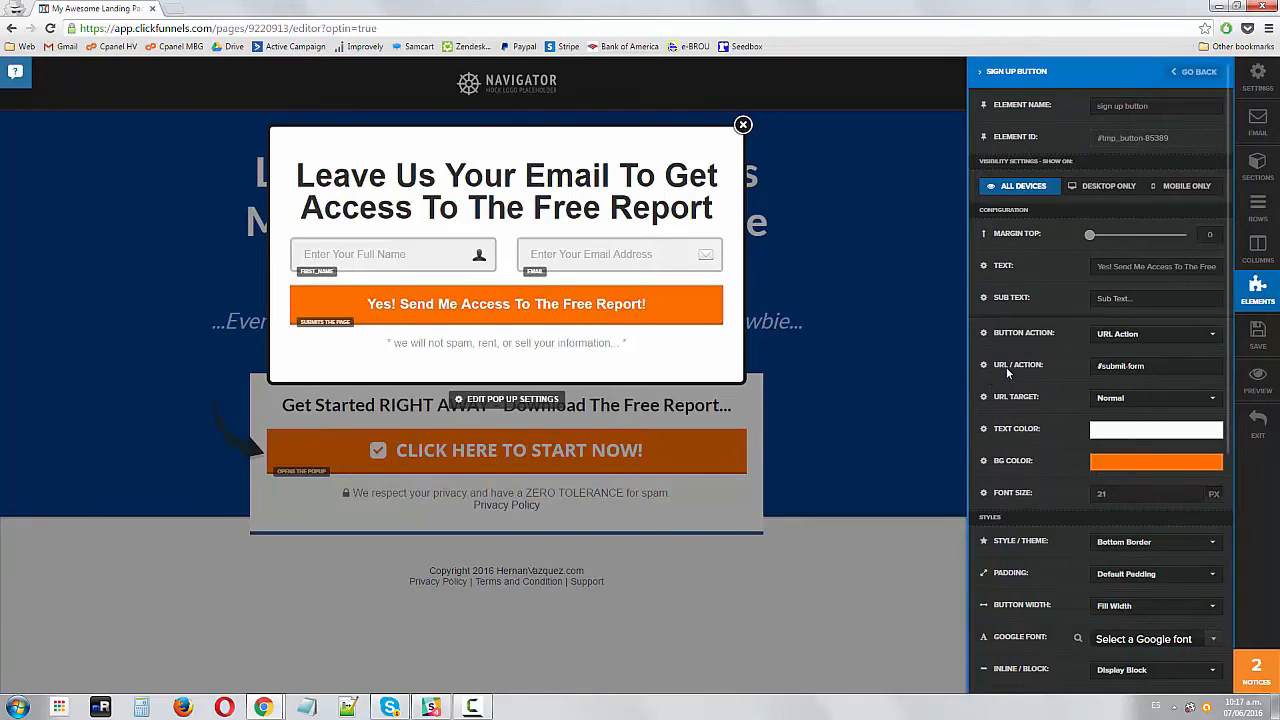
Check the popup button's URL / action setting
left_click_drag(1152, 367, 1088, 367)
left_click(372, 251)
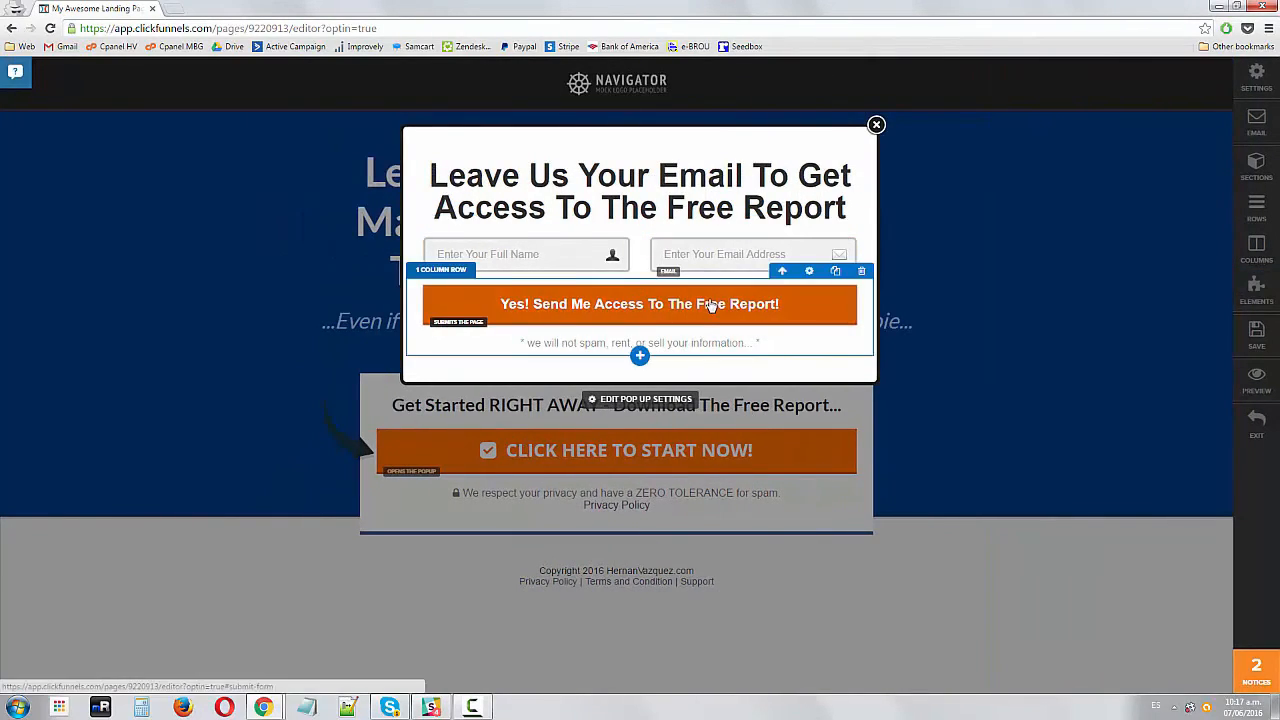
left_click(711, 304)
left_click(634, 327)
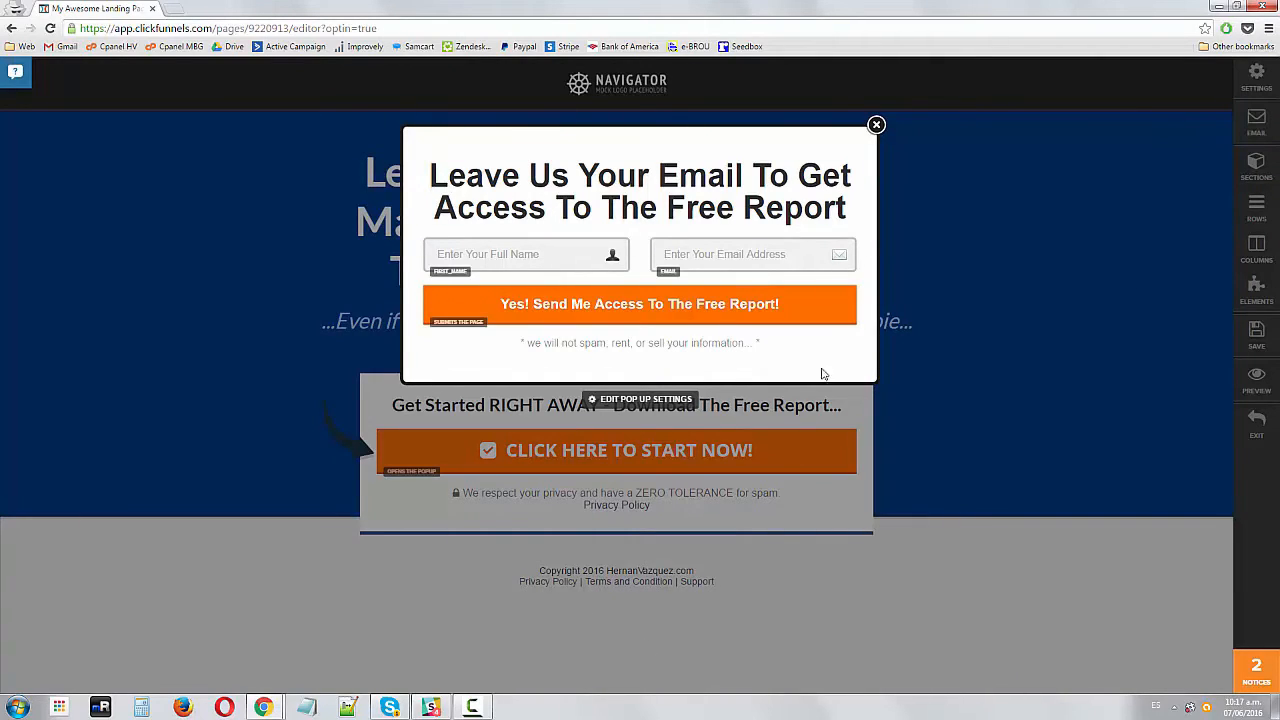
Set the popup form's email integration to null (Html Form) with the action Integrate Existing Form (Add HTML Below)
left_click(1256, 122)
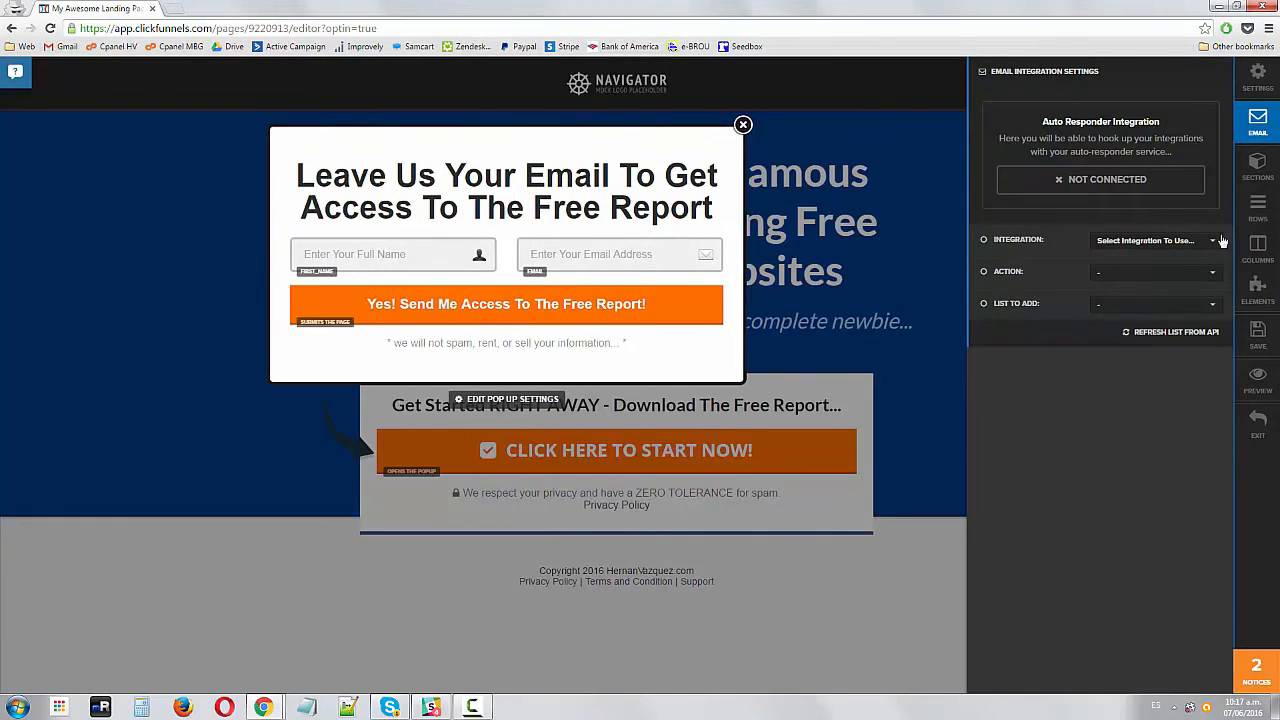
left_click(1152, 249)
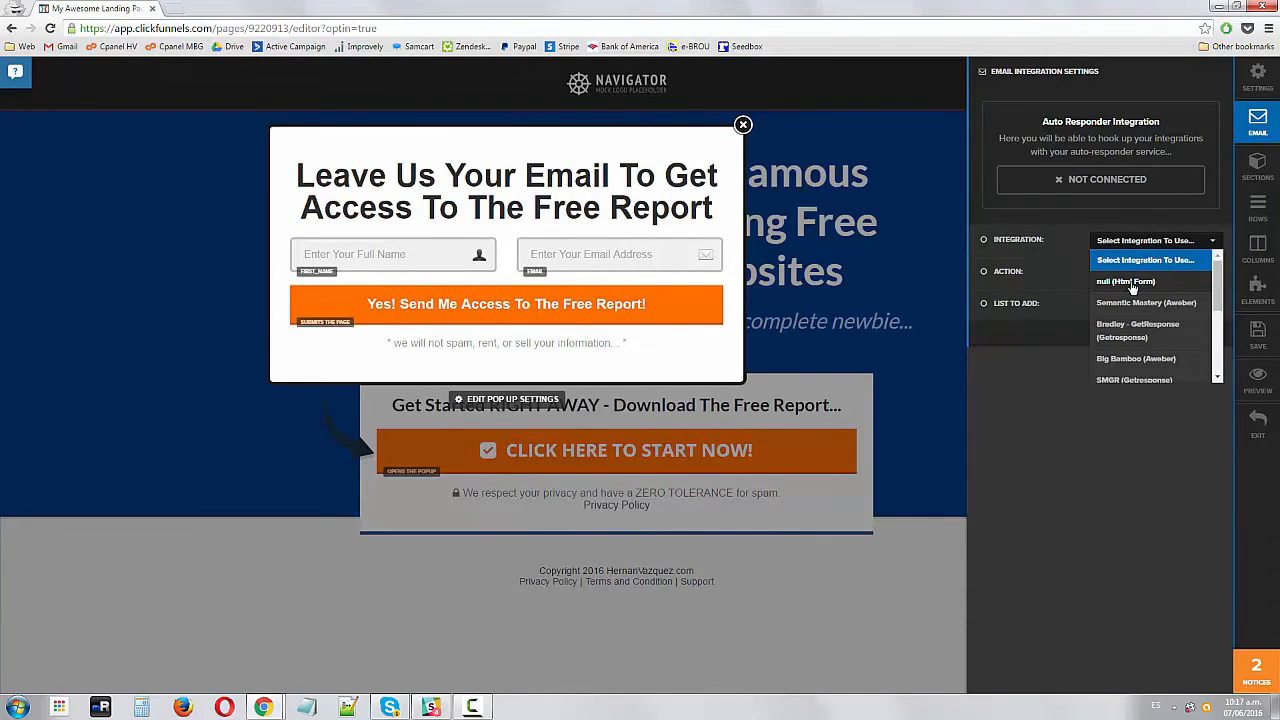
left_click(1133, 284)
left_click(1150, 240)
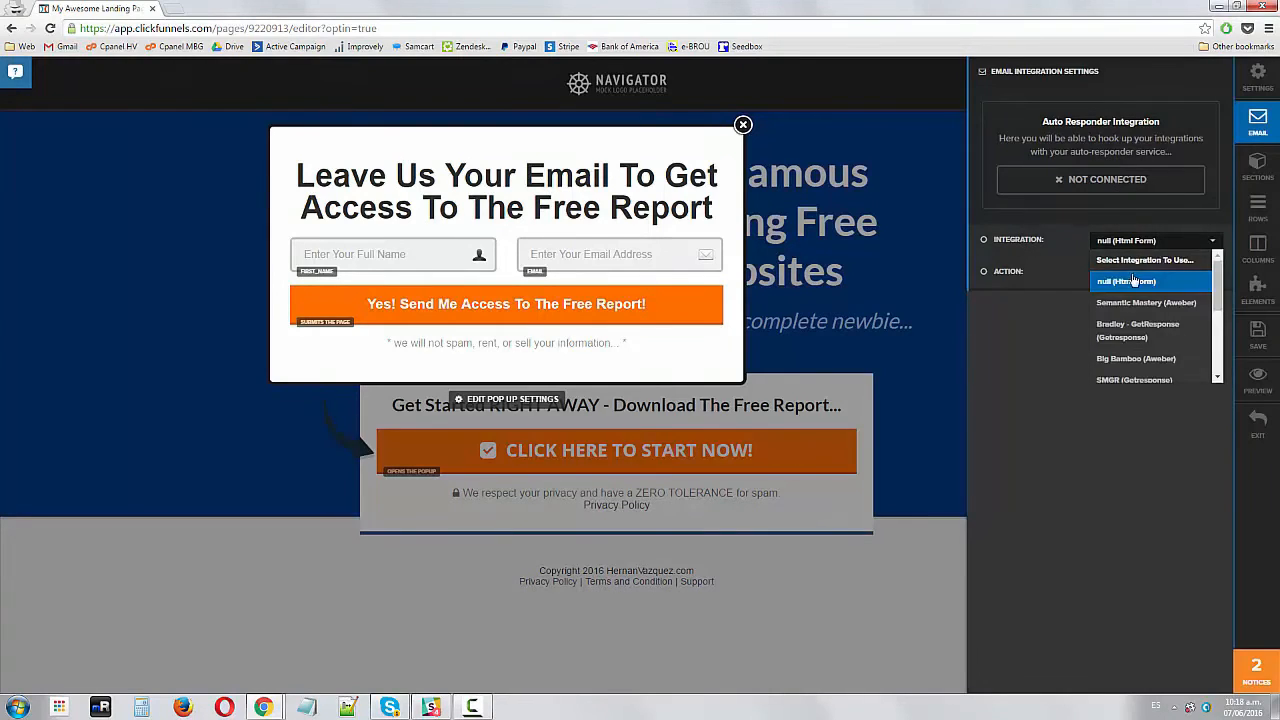
left_click(1133, 284)
left_click(1152, 273)
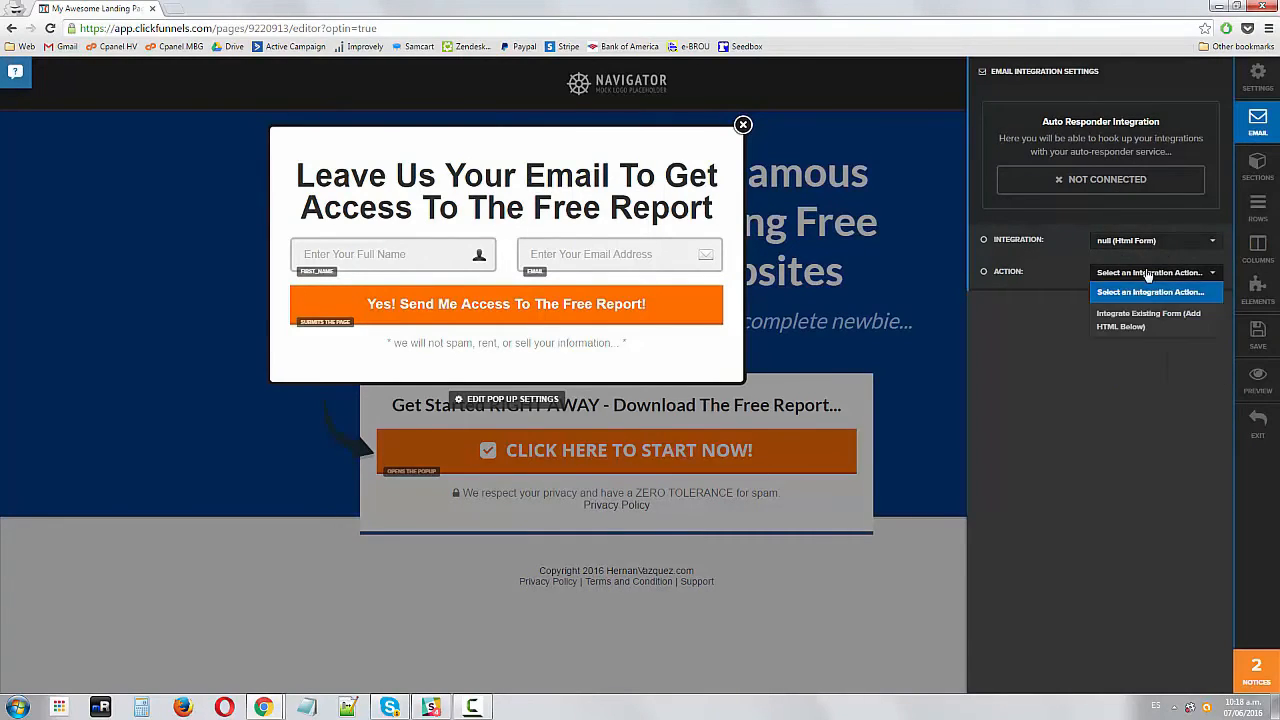
left_click(1130, 324)
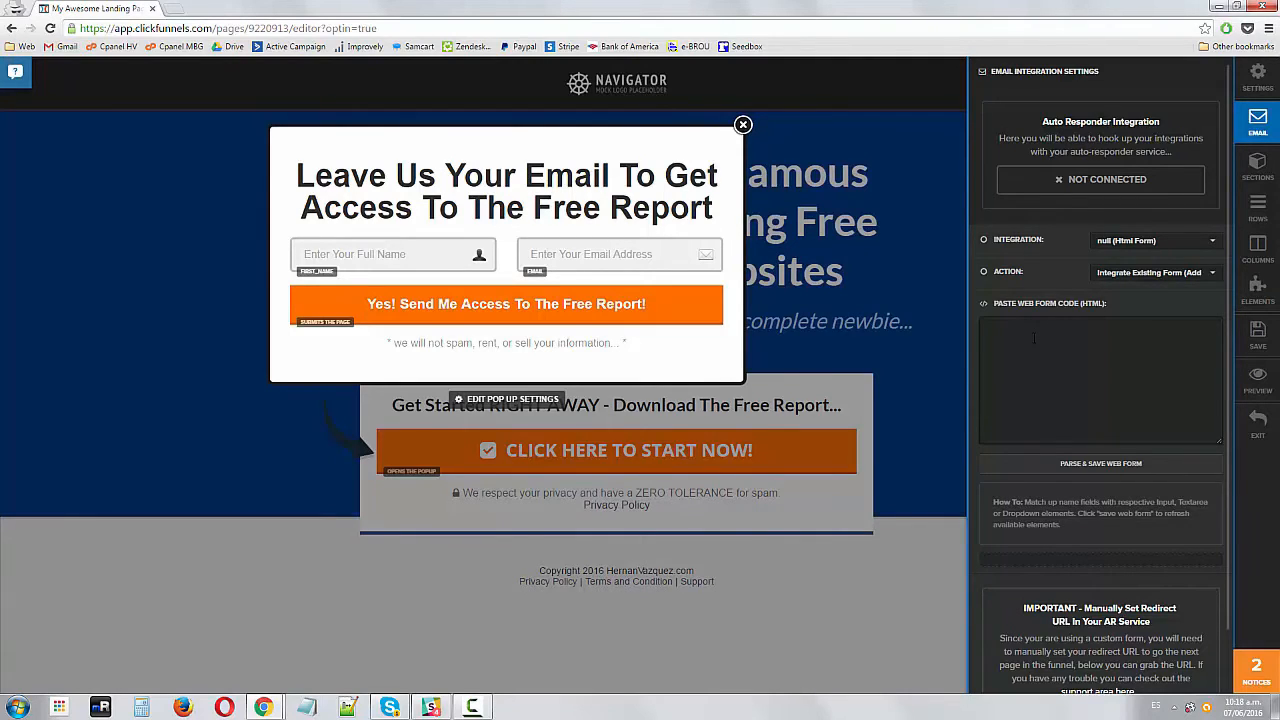
left_click(898, 220)
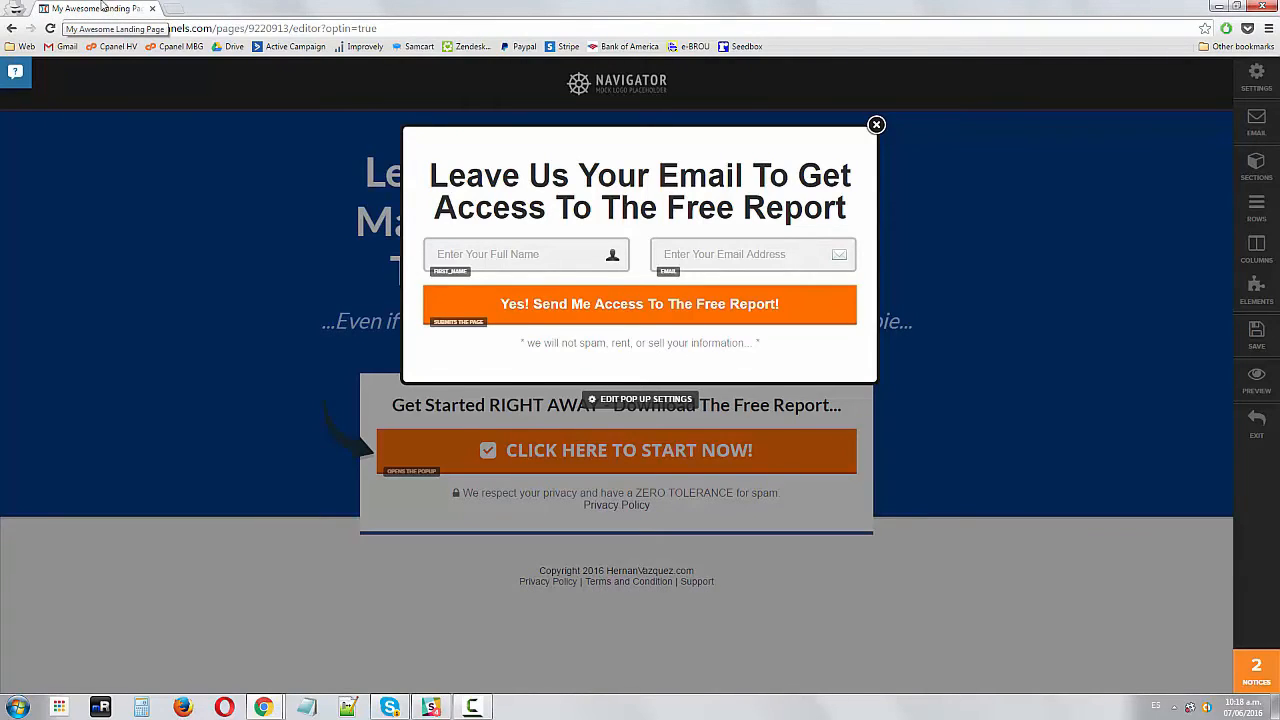
Open the page's meta tags / social settings and set the page title to 'Download Our Free Report!'
left_click(1260, 80)
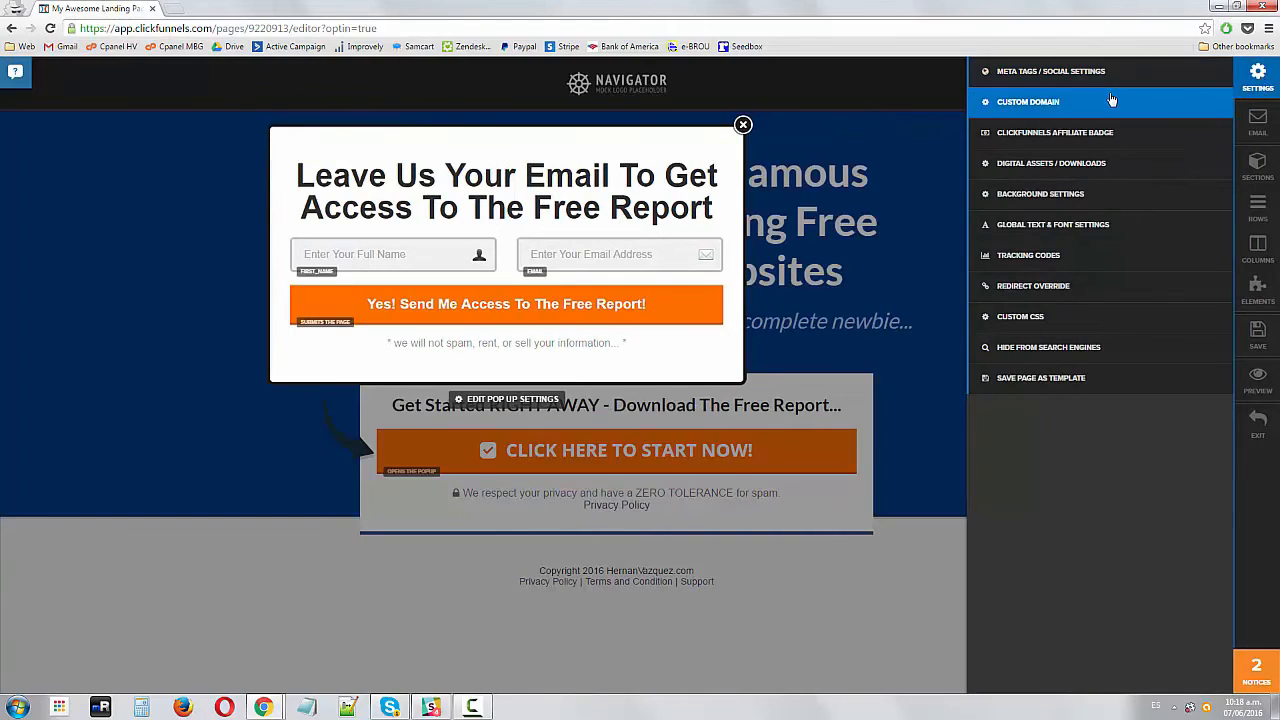
left_click(1023, 75)
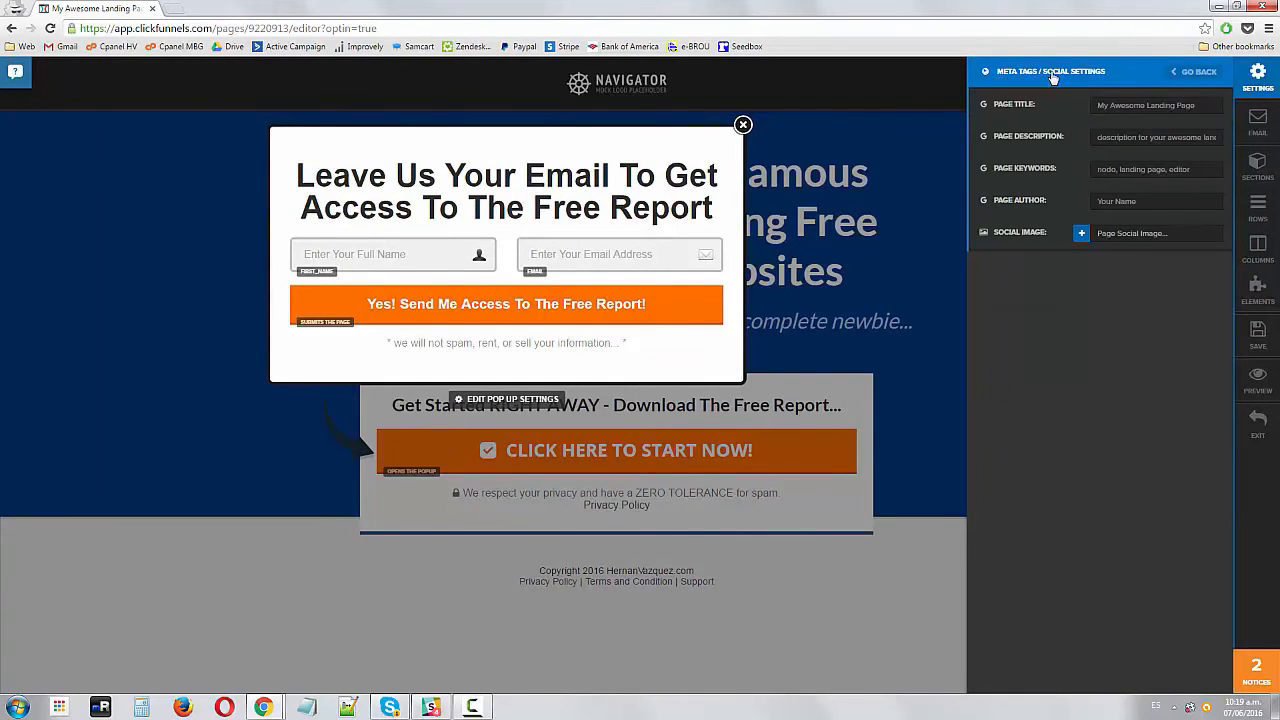
triple_click(1130, 102)
type("Download")
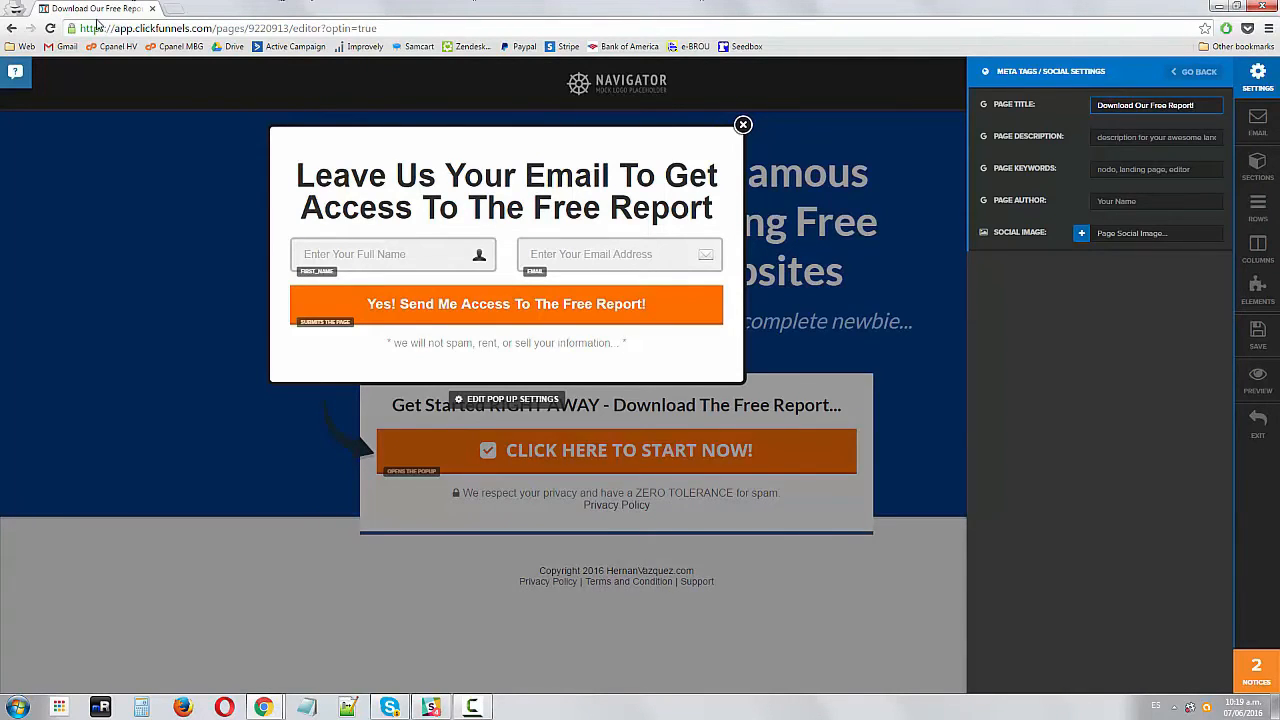
type("Our Free Report")
key("Tab")
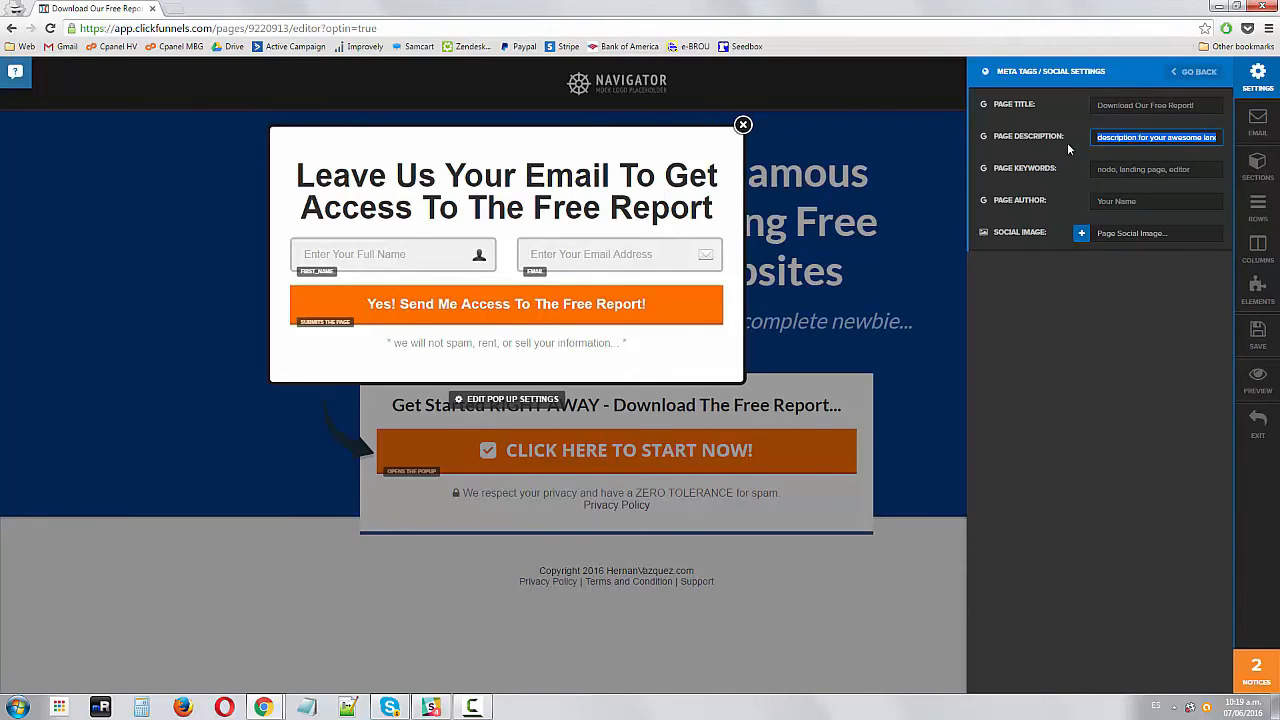
Set the page description to 'Learn the Top 10 Tools Famous Marketers Use to Bring Traffic To Their Website'
type("Lear")
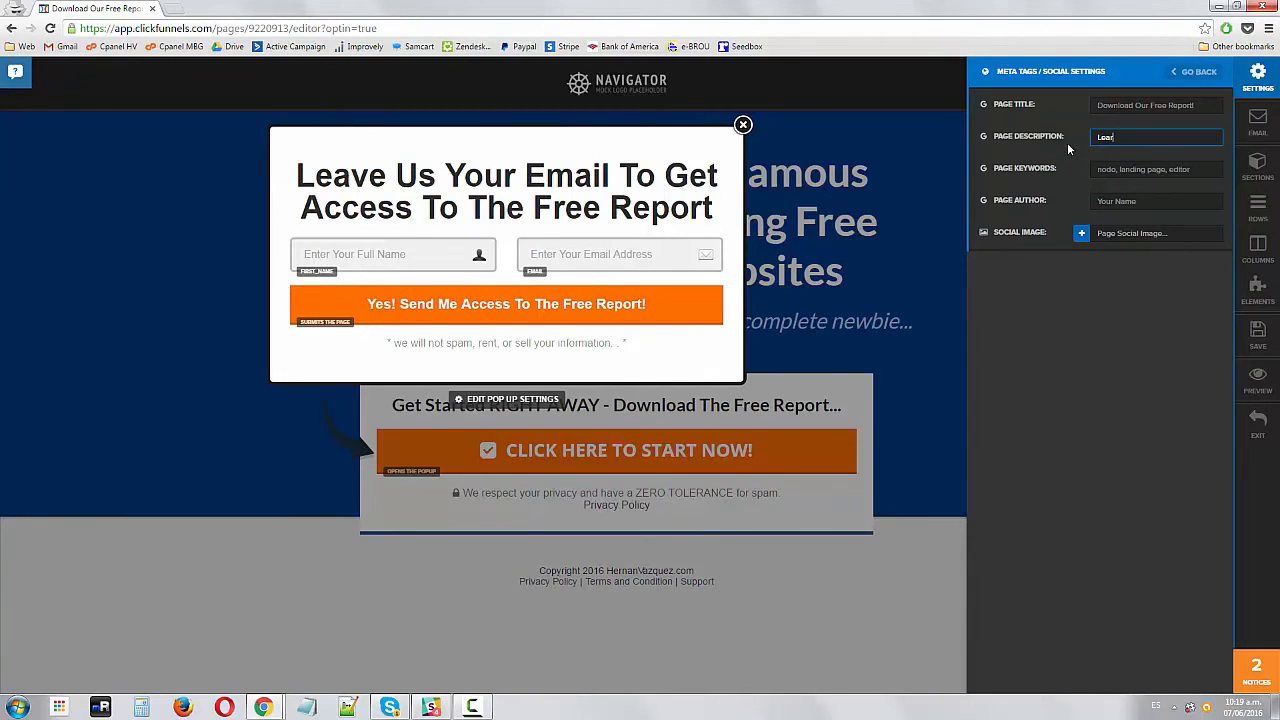
type("n the Top 10")
type(" Tools Famous ")
type("Marketers Use")
type(" to Bring Traf")
type("fic To Their Web")
type("sites")
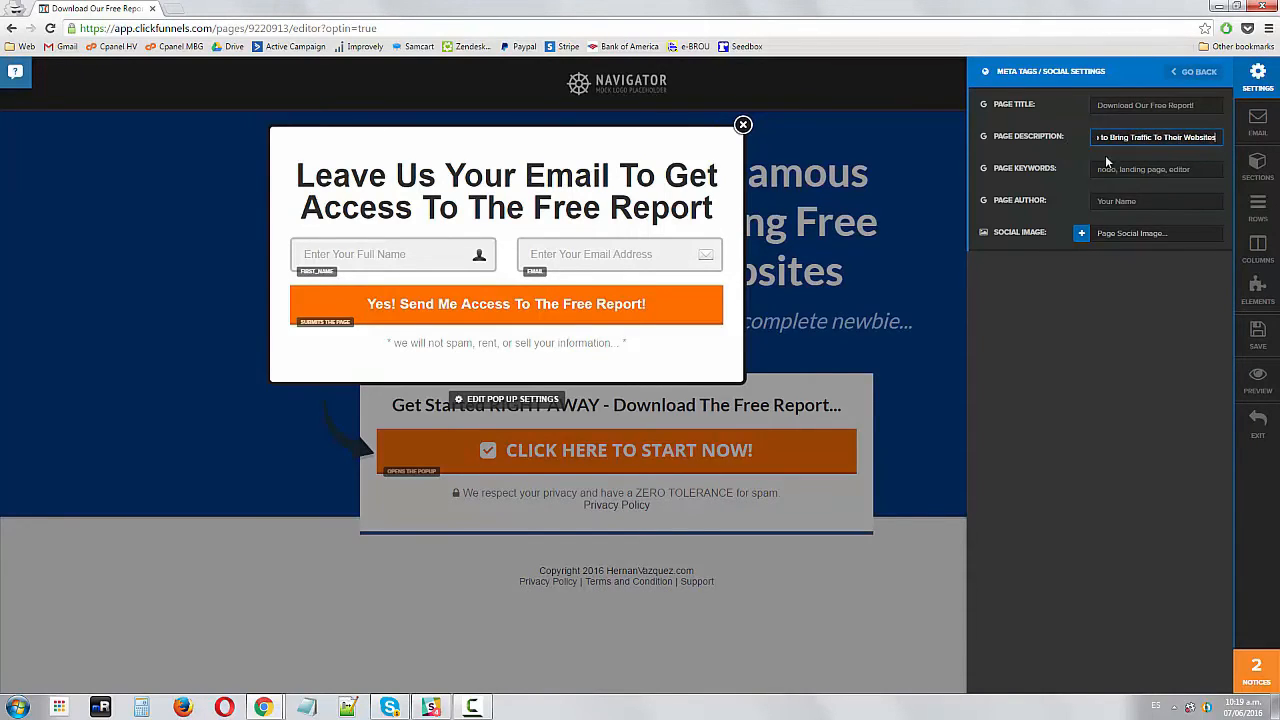
key("Tab")
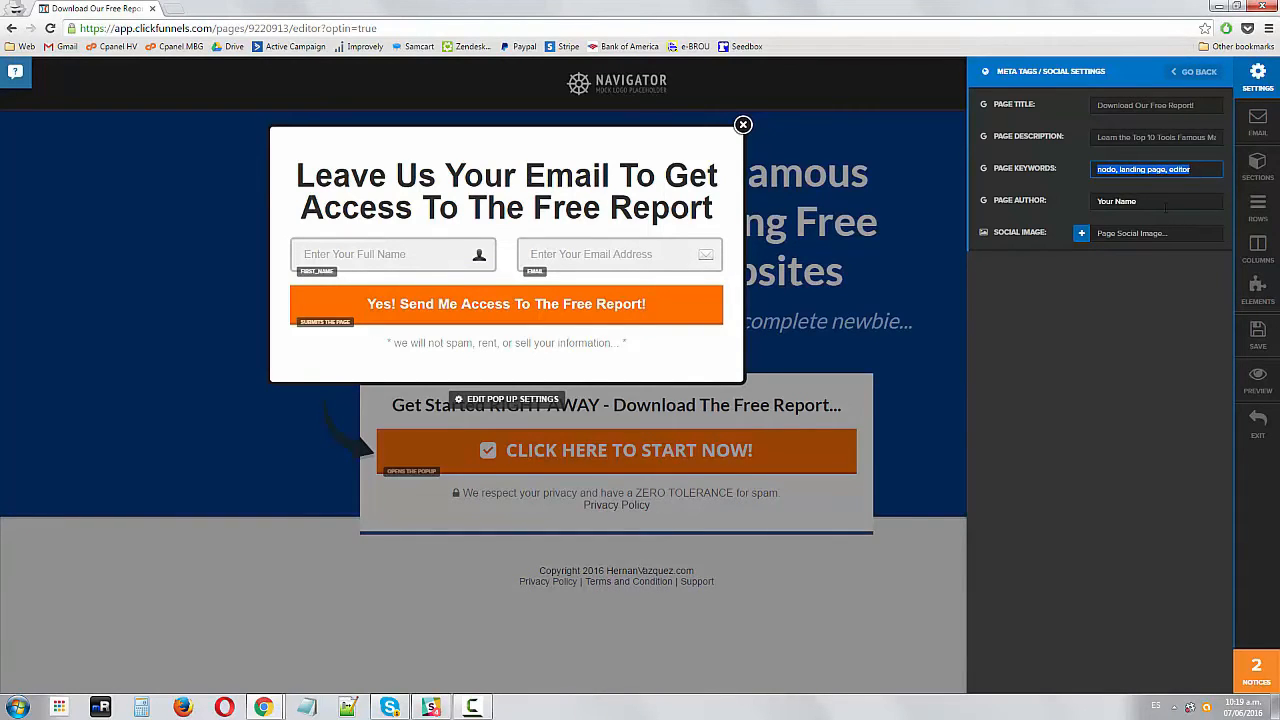
Move through the remaining meta fields and save the optin page
key("Tab")
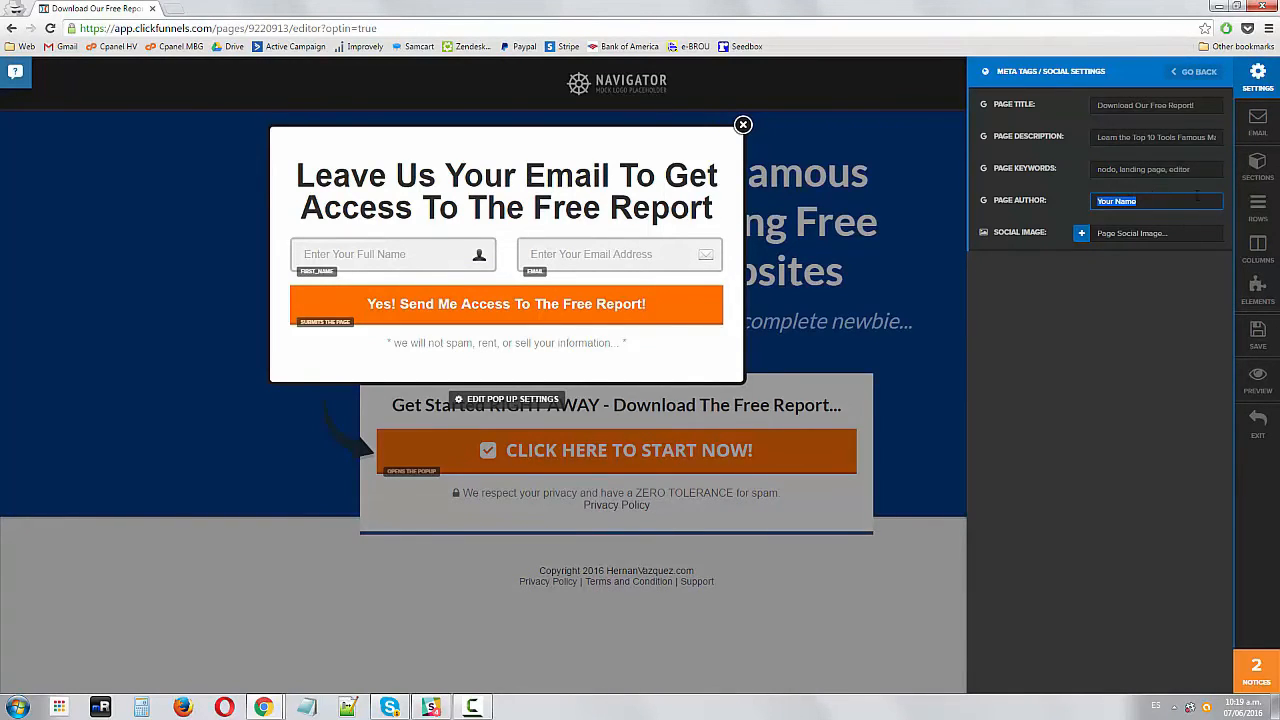
key("Tab")
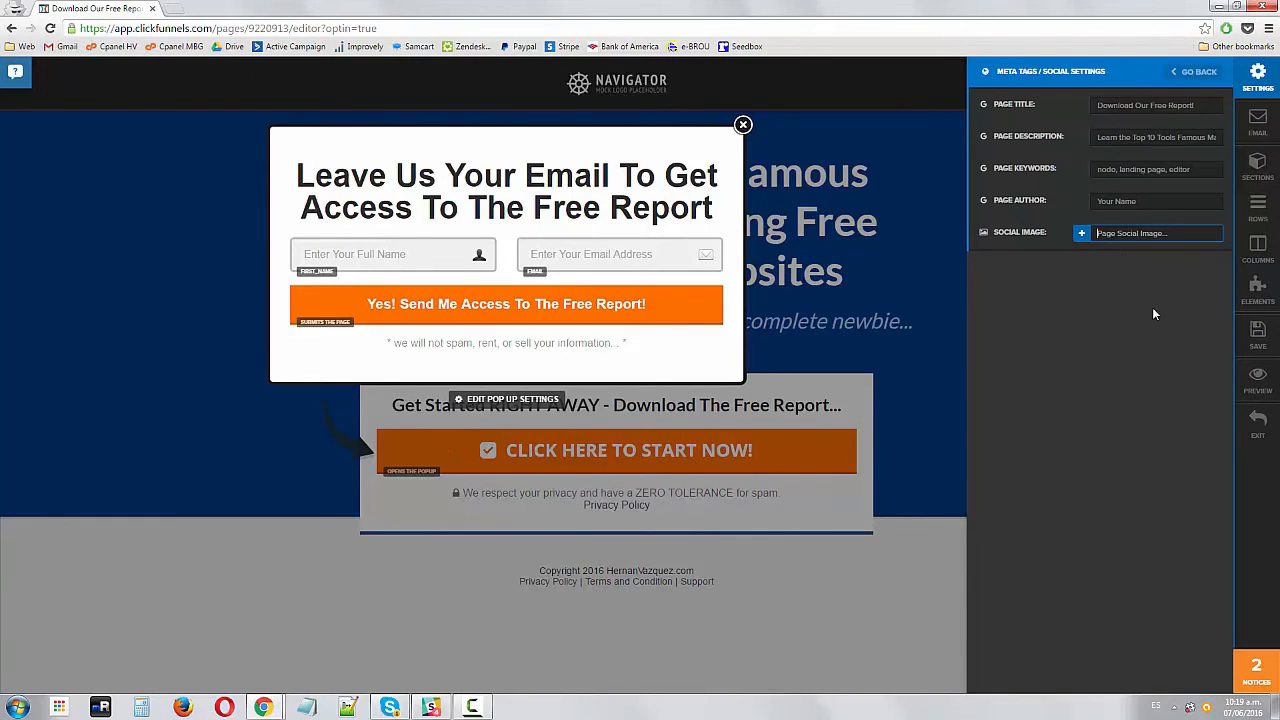
left_click(1258, 335)
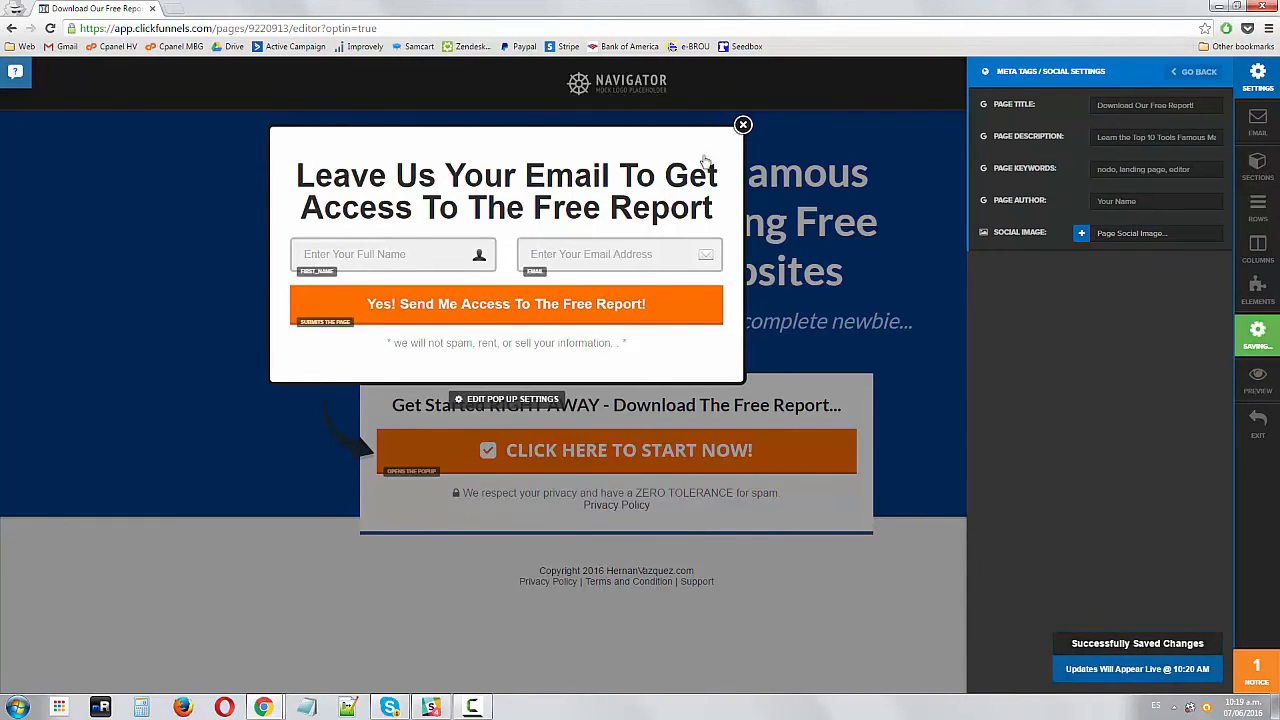
Preview the optin page with and without the signup popup showing
left_click(916, 140)
left_click(992, 197)
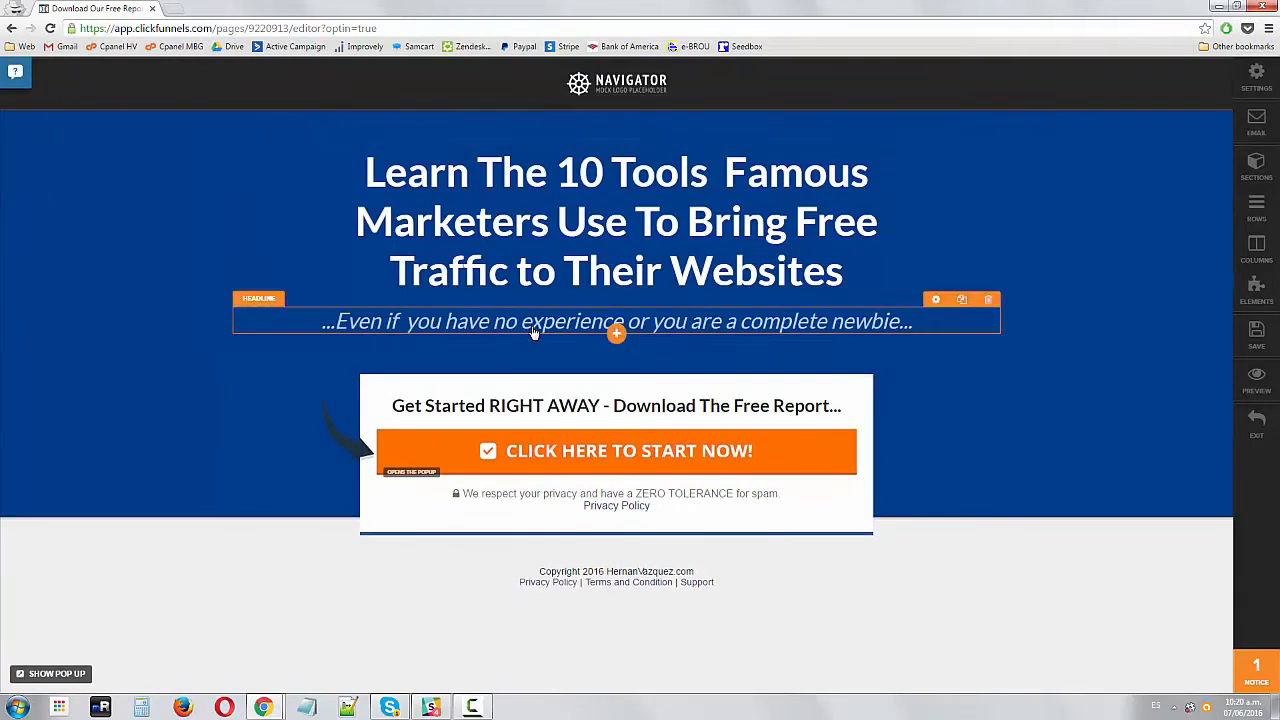
left_click(50, 673)
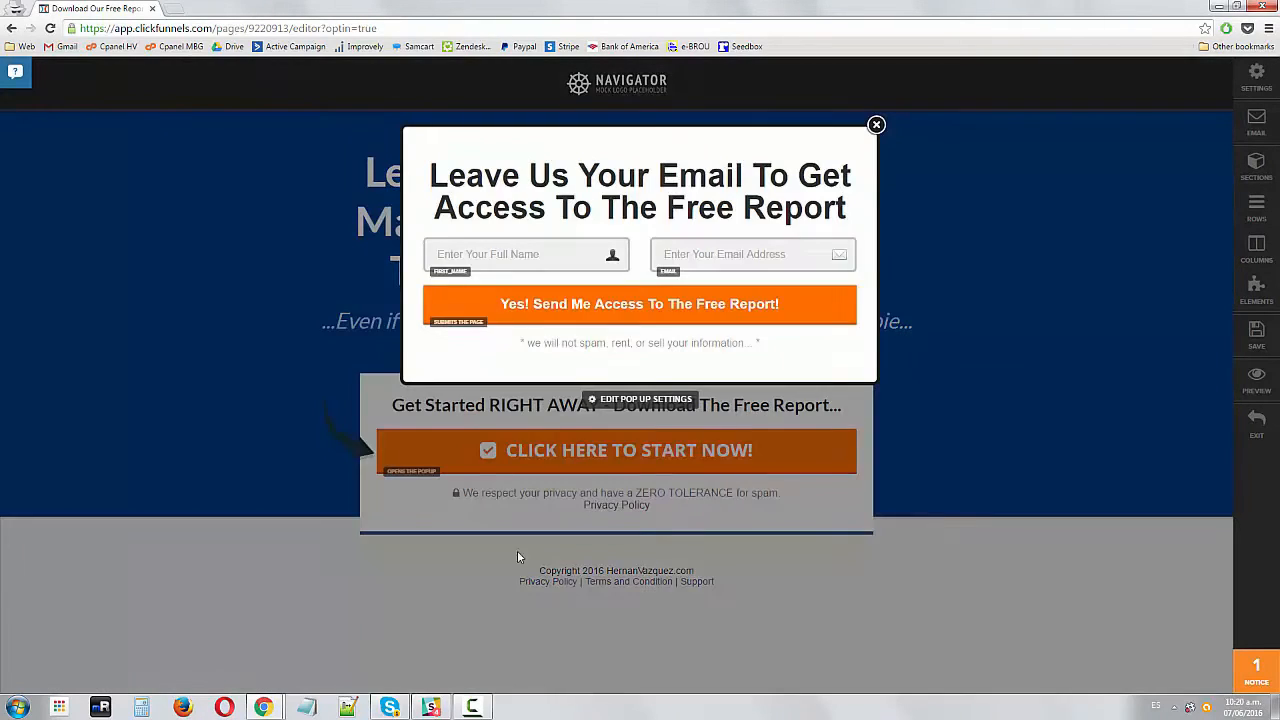
left_click(876, 126)
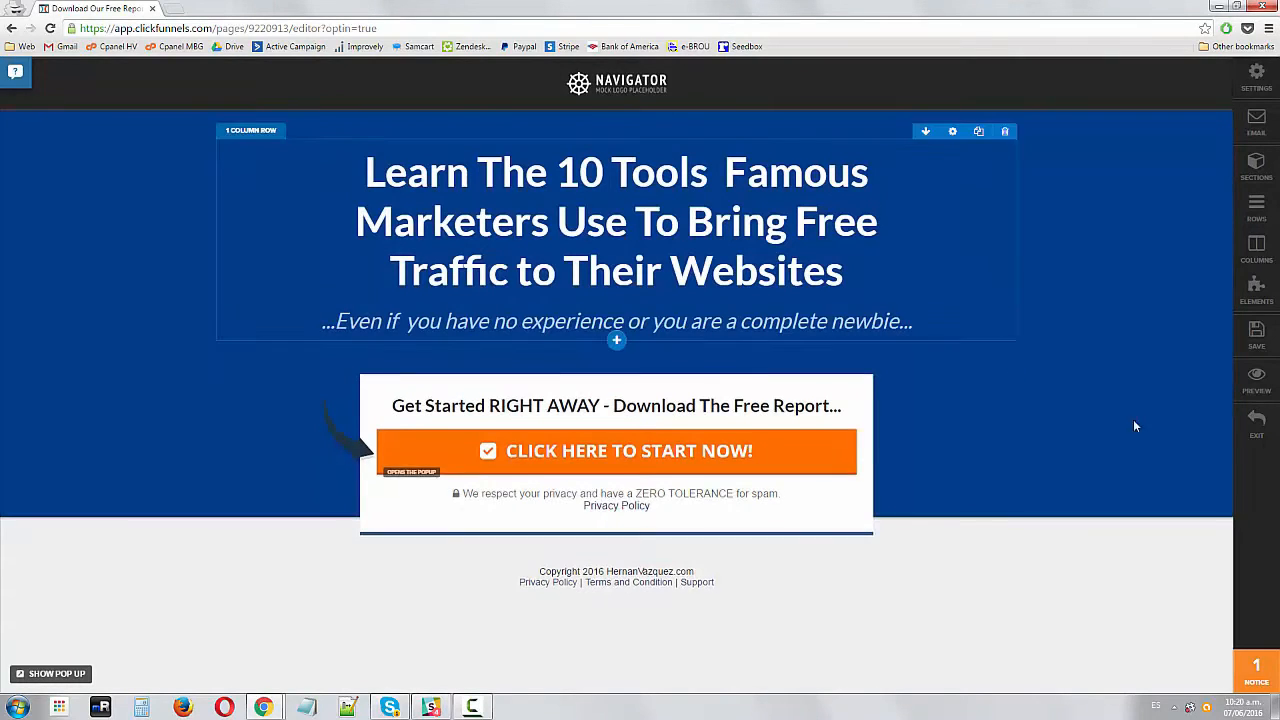
Exit the page editor and open the Thank You funnel step for editing
left_click(1257, 420)
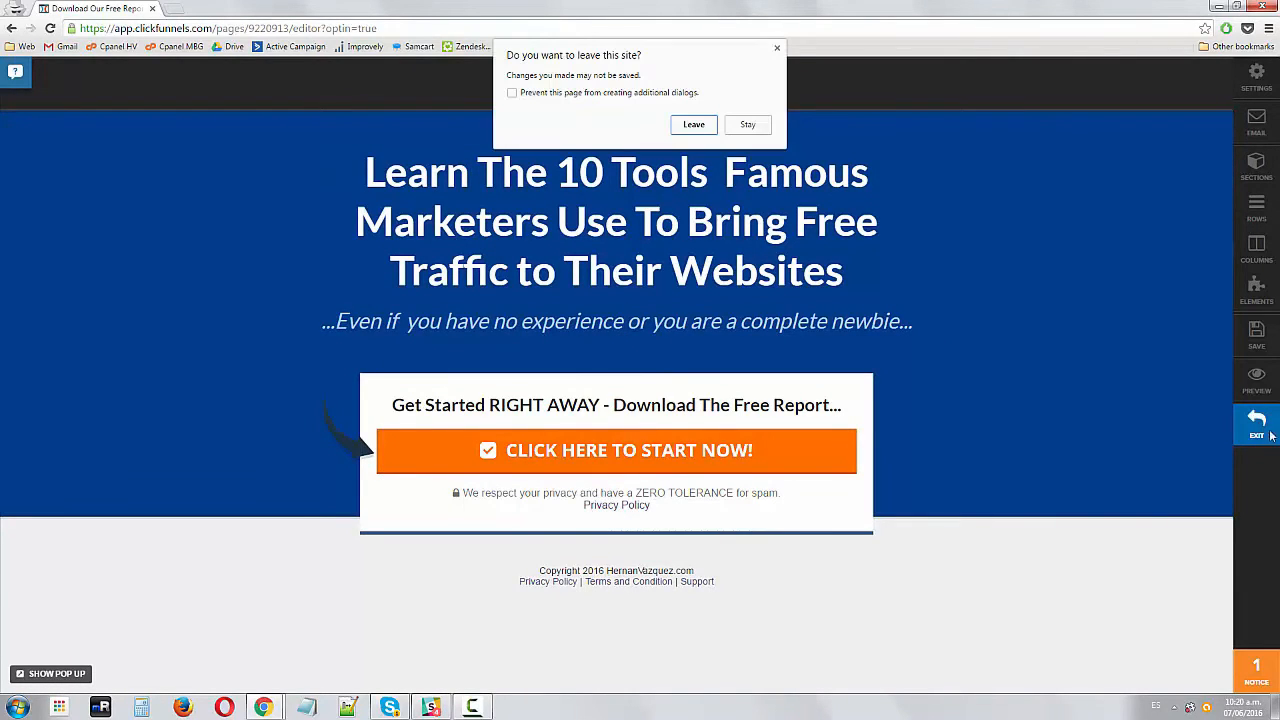
left_click(747, 126)
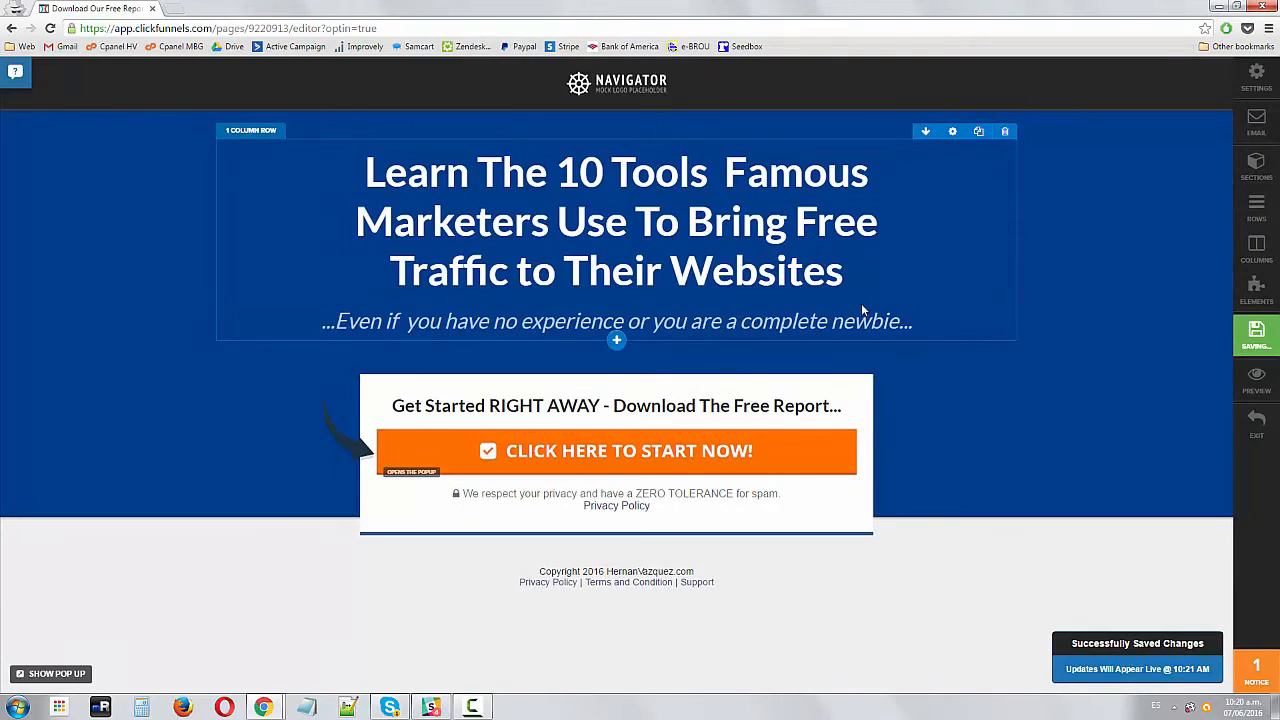
left_click(1258, 424)
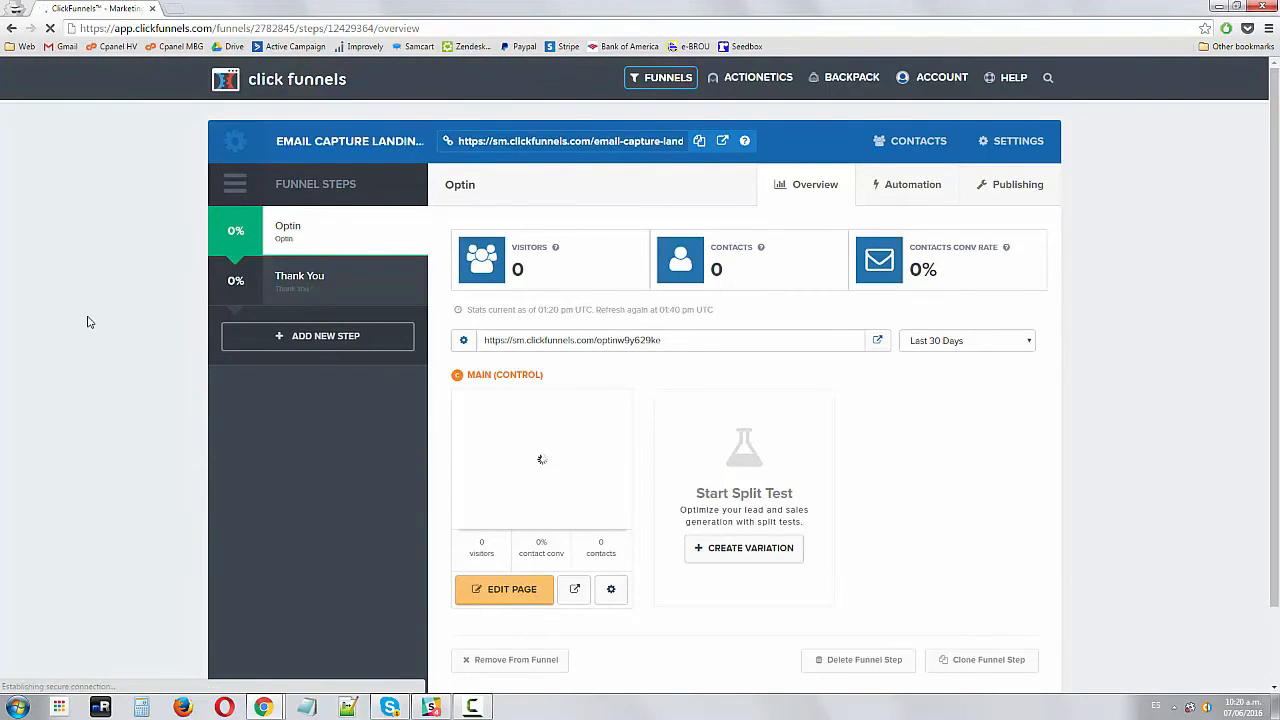
left_click(285, 275)
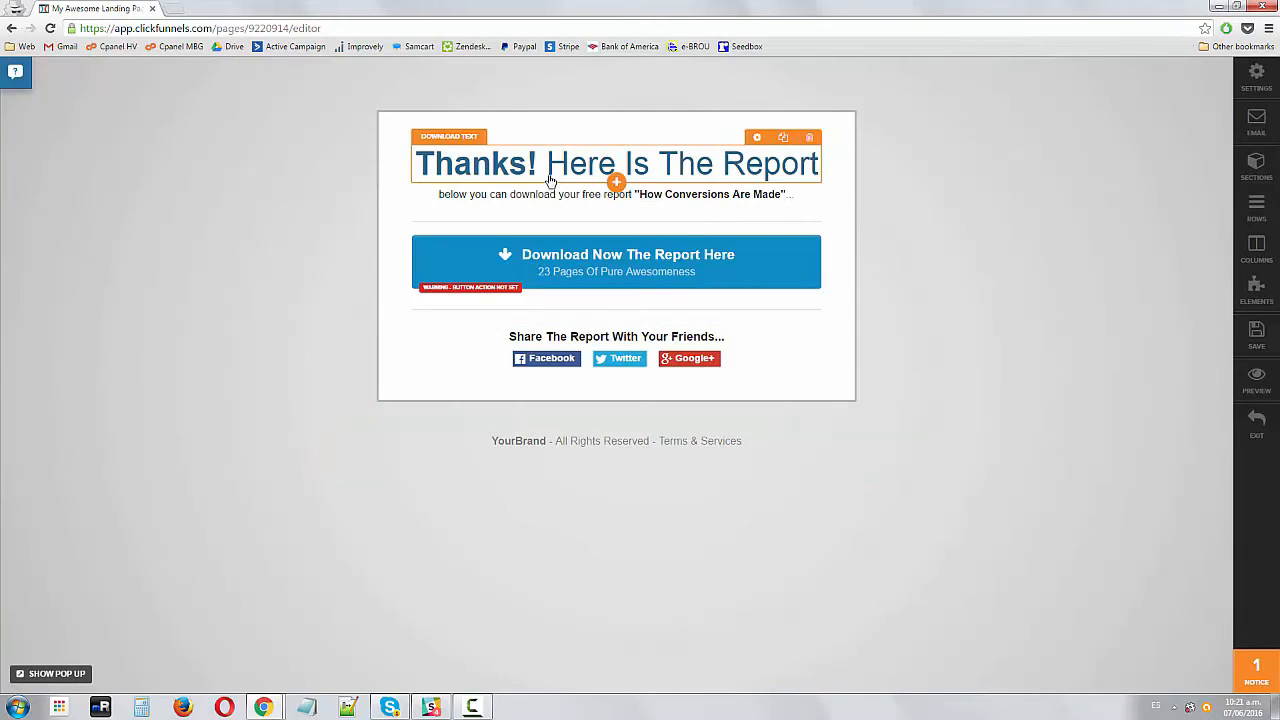
Change the thank-you headline to 'Thanks! Please Check Your Email For a Confirmation Link'
left_click(455, 167)
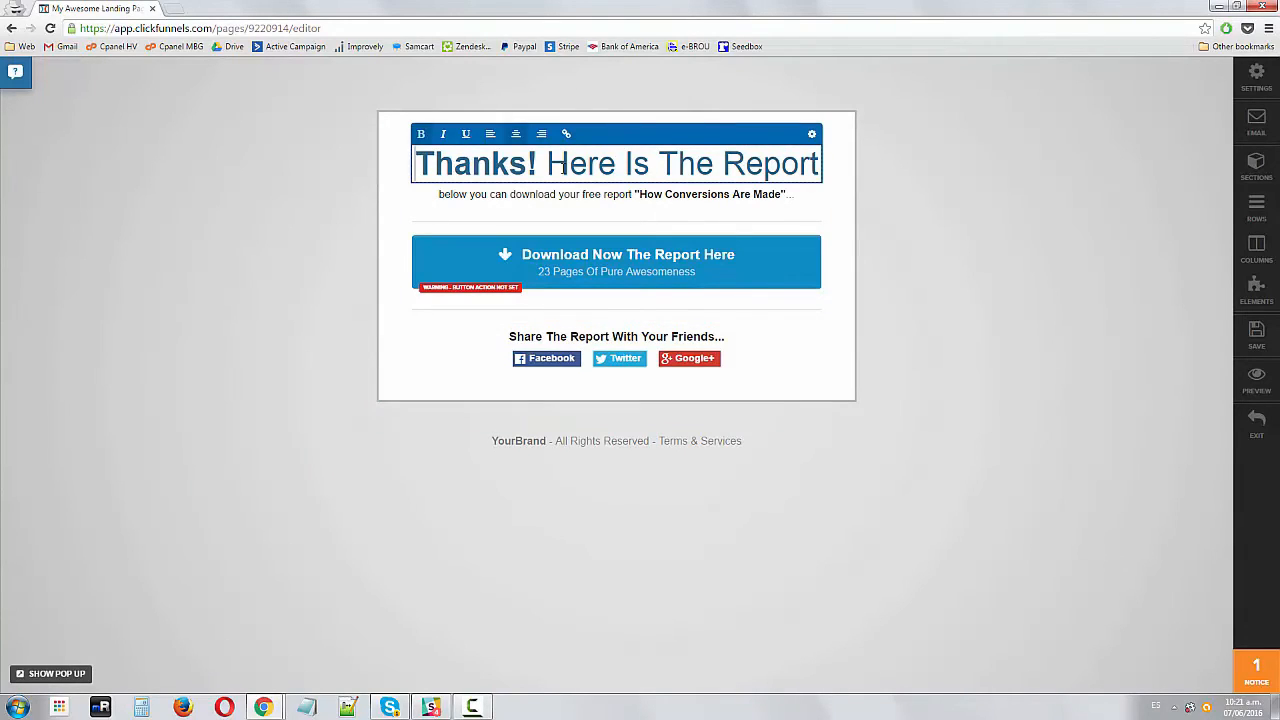
left_click_drag(547, 161, 684, 163)
triple_click(698, 163)
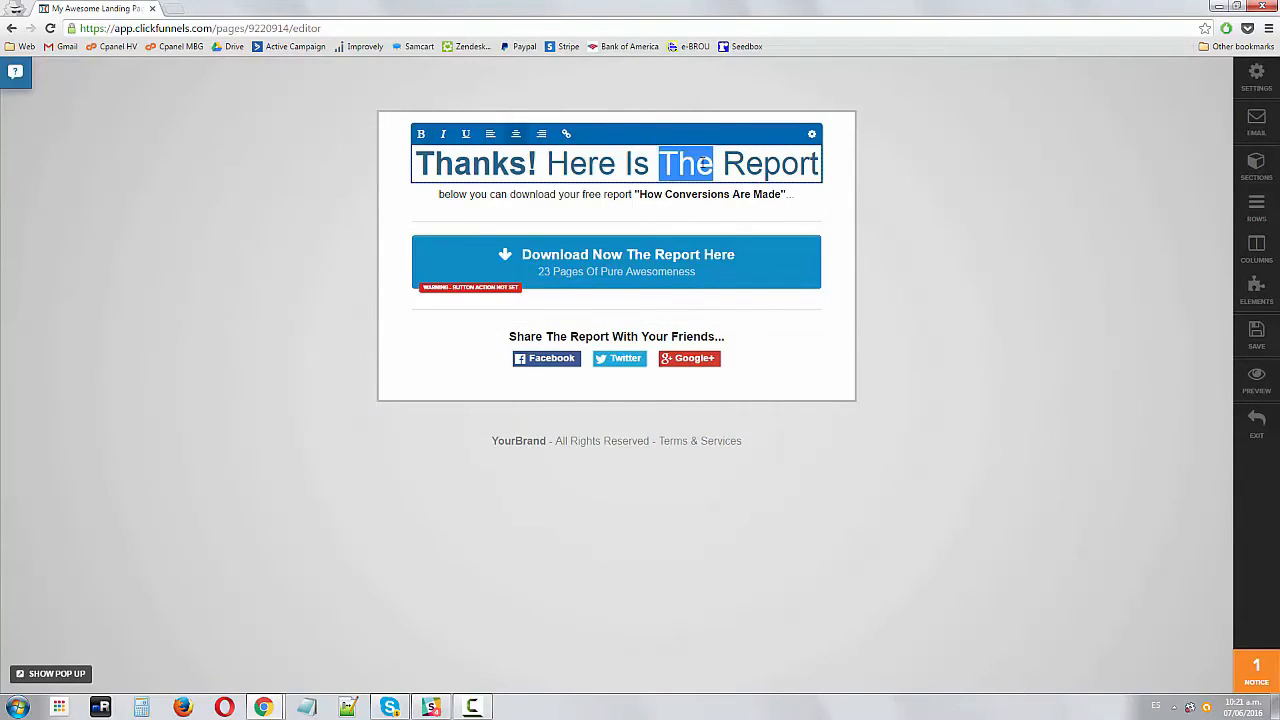
left_click_drag(547, 165, 820, 166)
type("Pl")
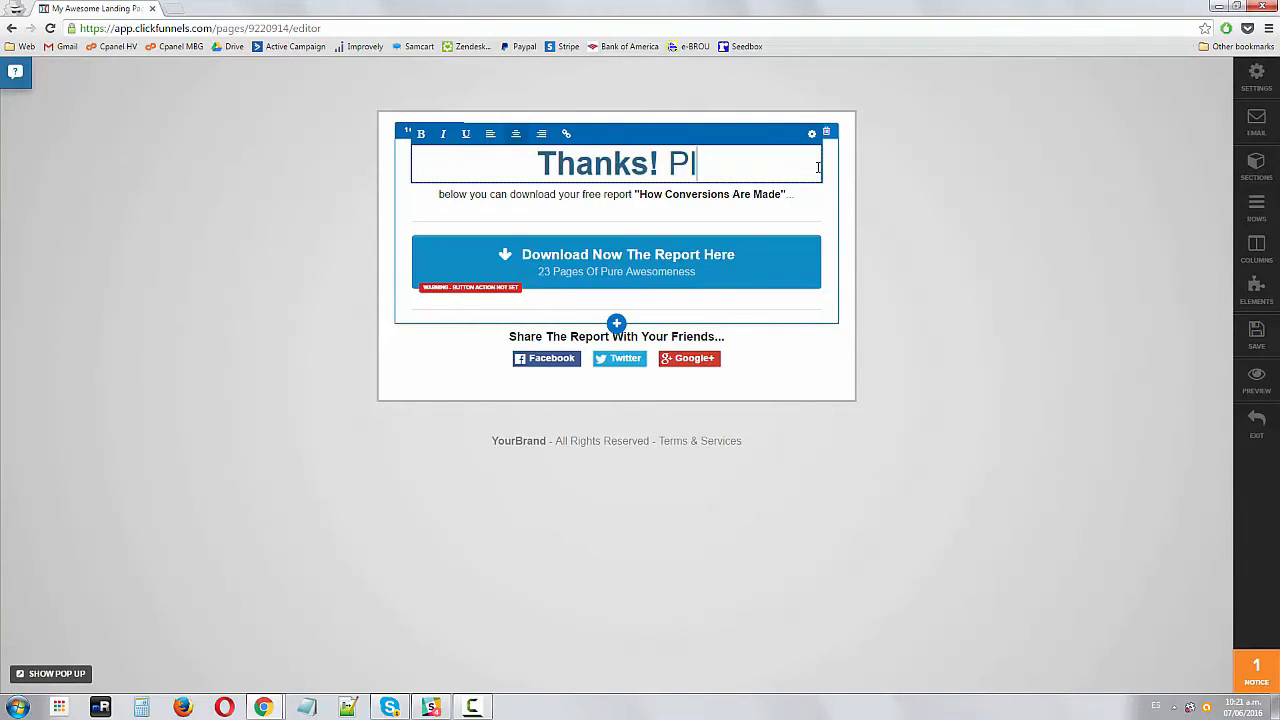
type("ease Check Your E")
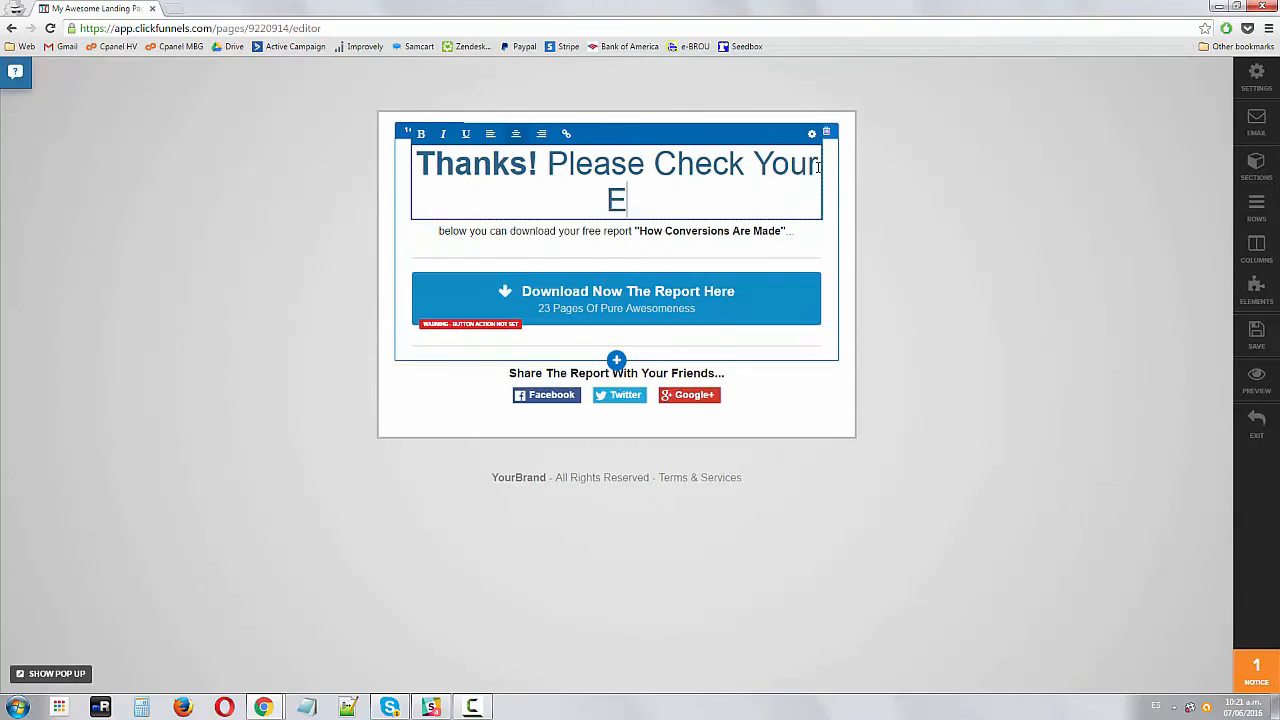
type("mail For a Confirma")
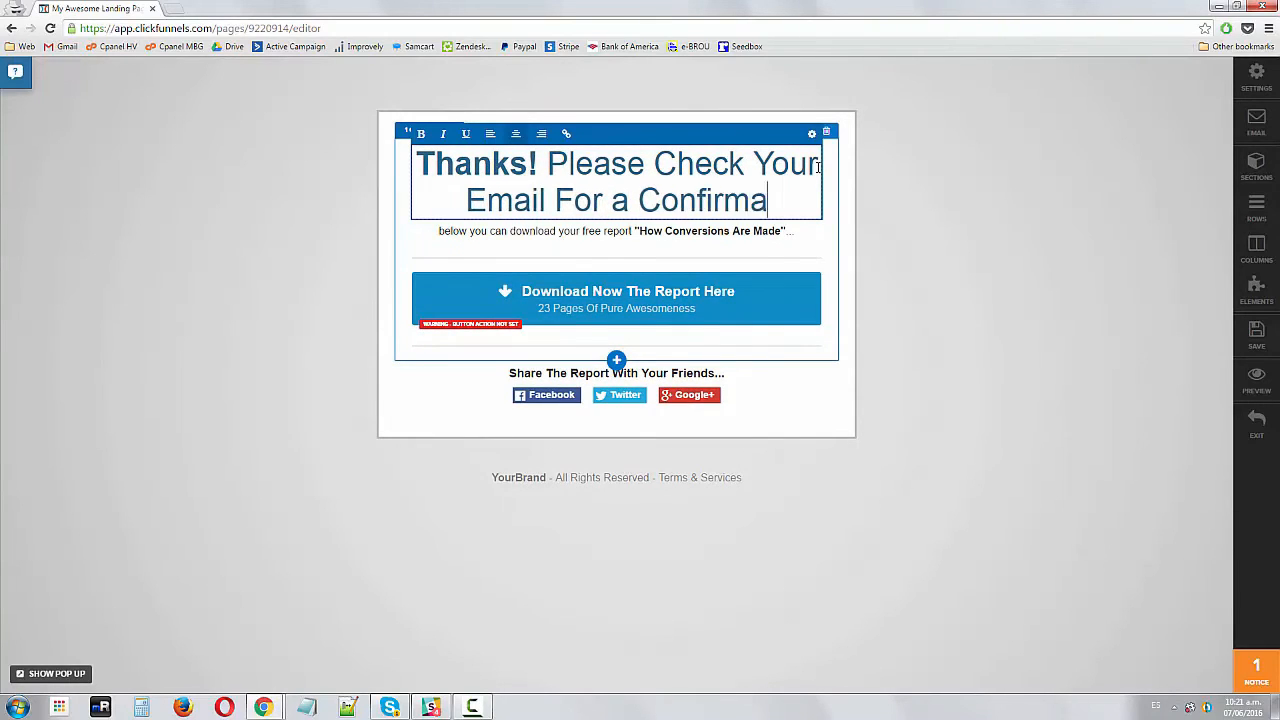
type("tion Link")
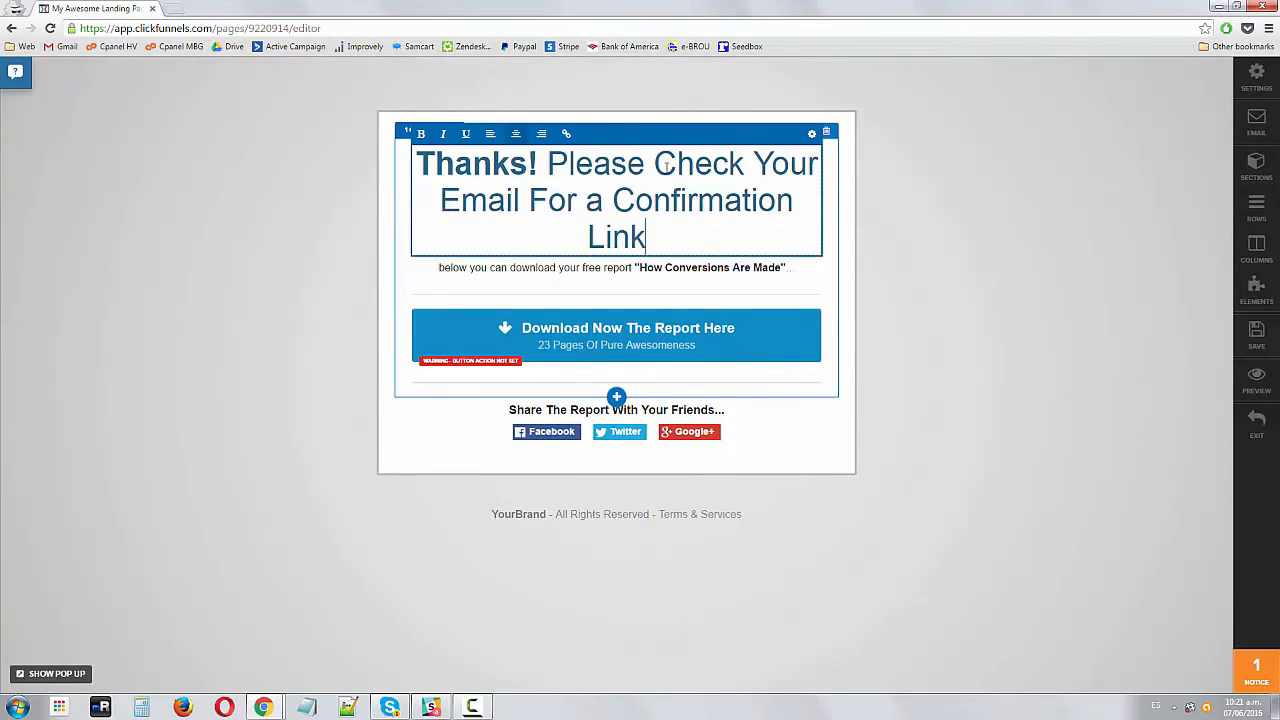
Replace the thank-you subheadline with a note to allow 10 to 15 minutes for the Confirmation Link, click it to receive the report, and check the SPAM folder
left_click(603, 286)
left_click(612, 268)
key("ctrl+a")
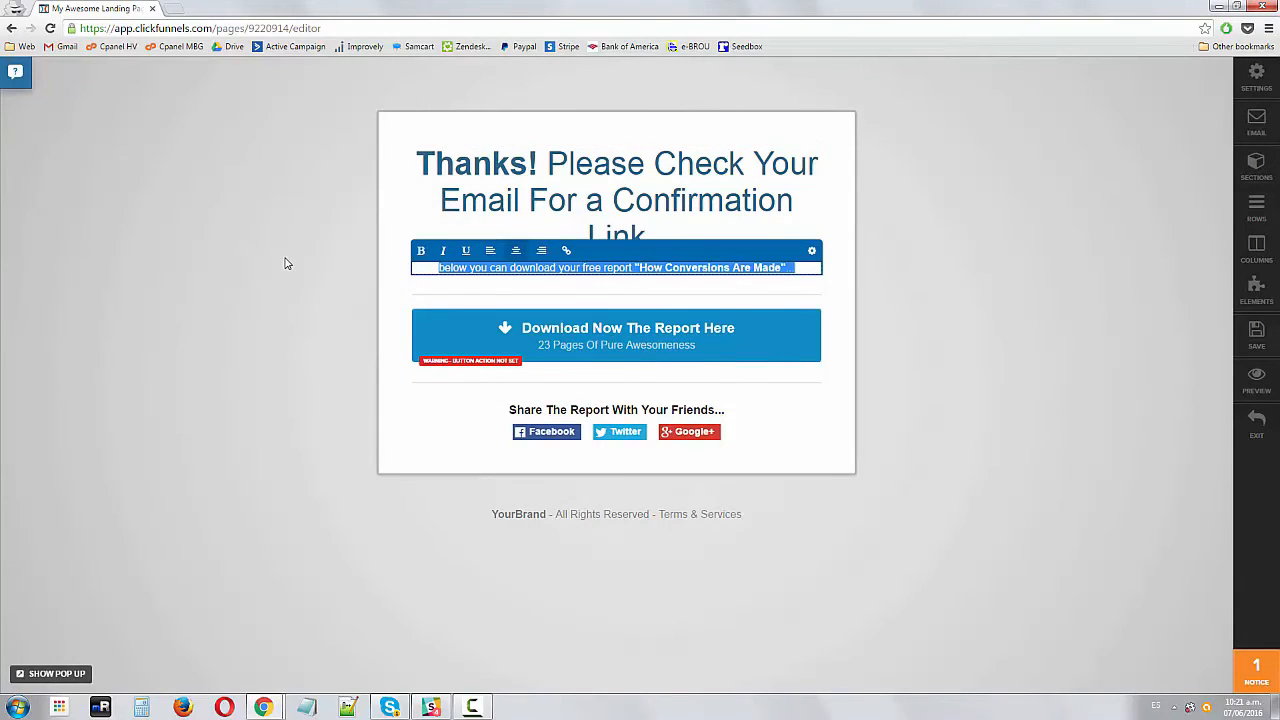
type("Please allow 10 to 15 min")
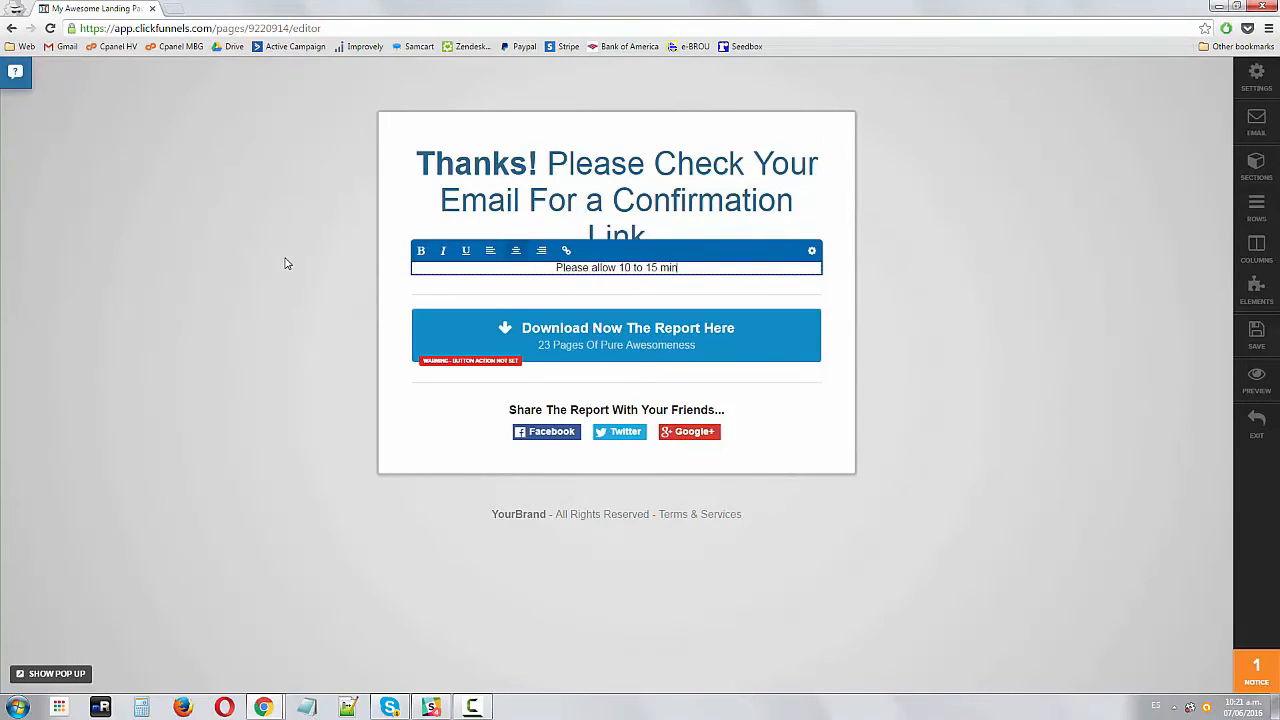
type("the Confirma")
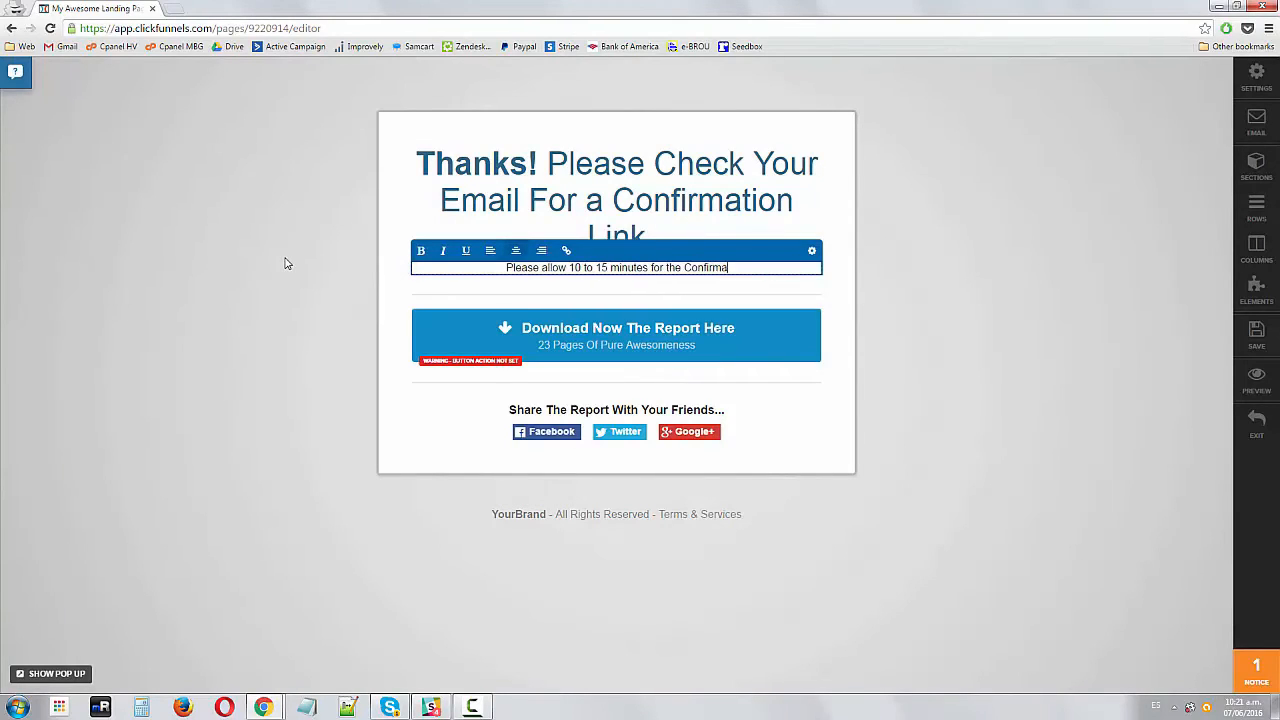
type("tion Link to arriv")
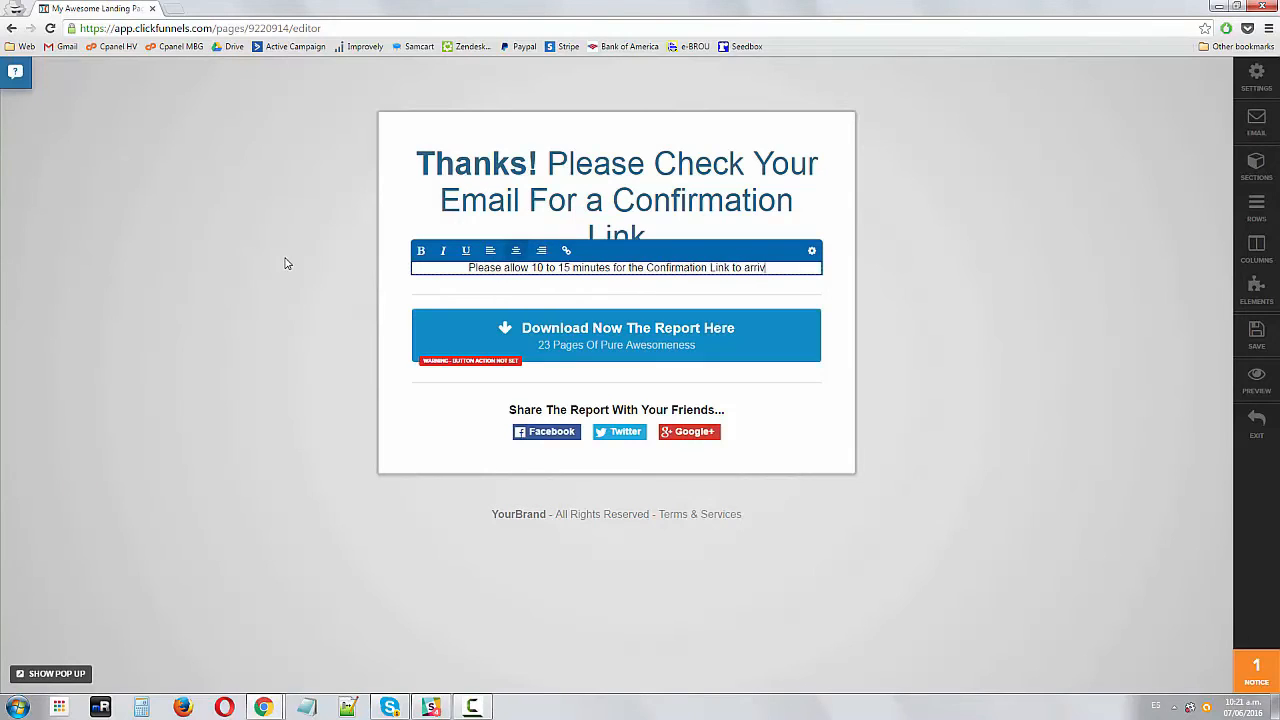
type("e. Ch")
key("BackSpace")
key("BackSpace")
type("so")
key("BackSpace")
key("BackSpace")
type("You")
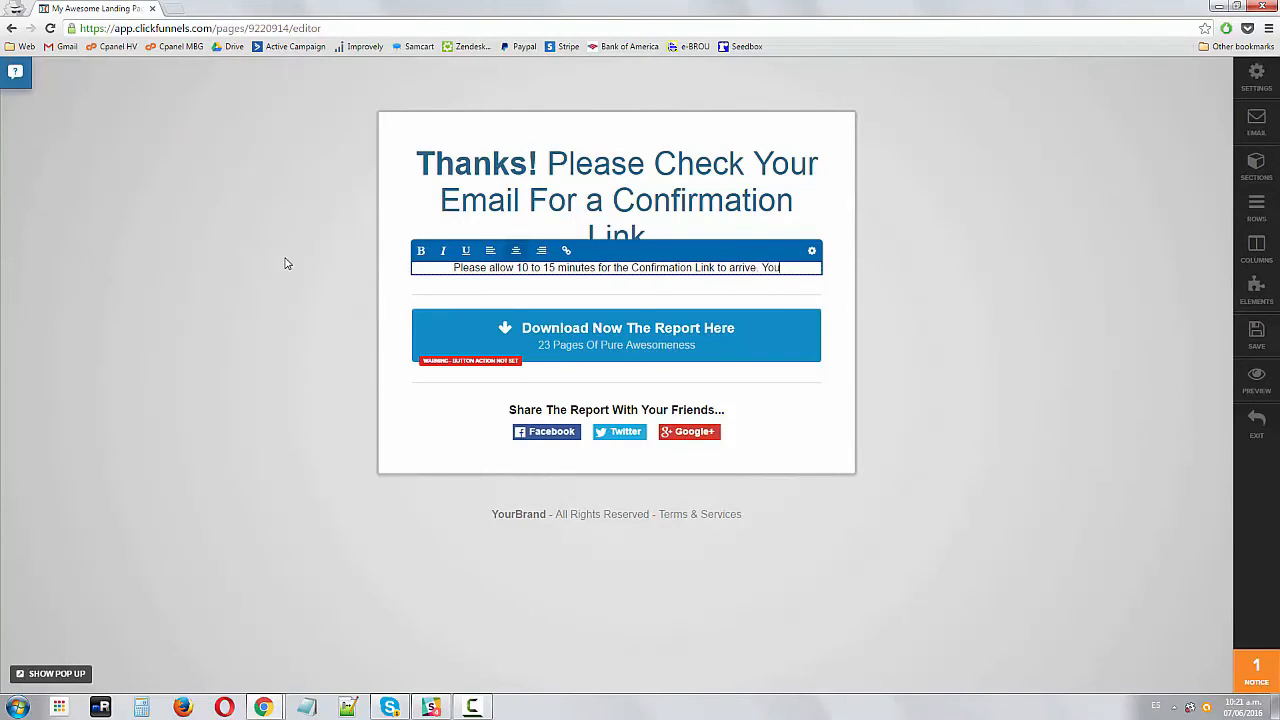
type(" will need to click on it to receive the report. If it")
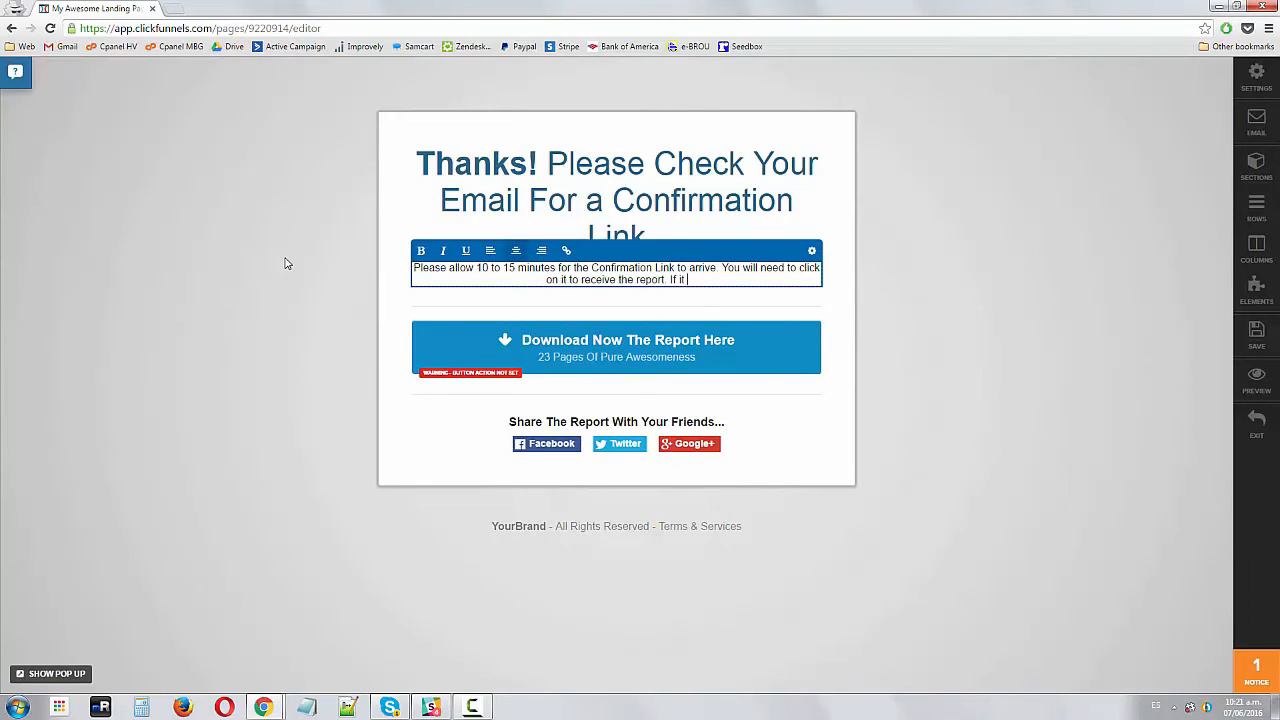
type("shortly, please check your SPAM folder.")
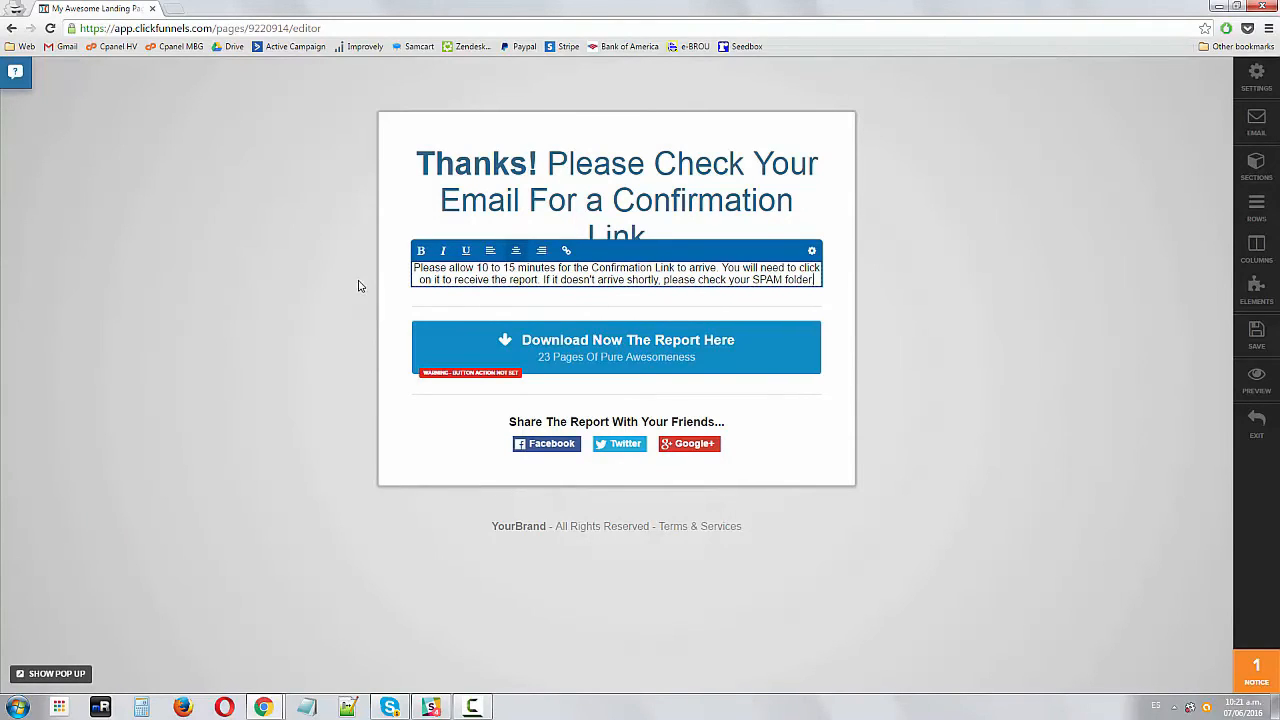
left_click(360, 286)
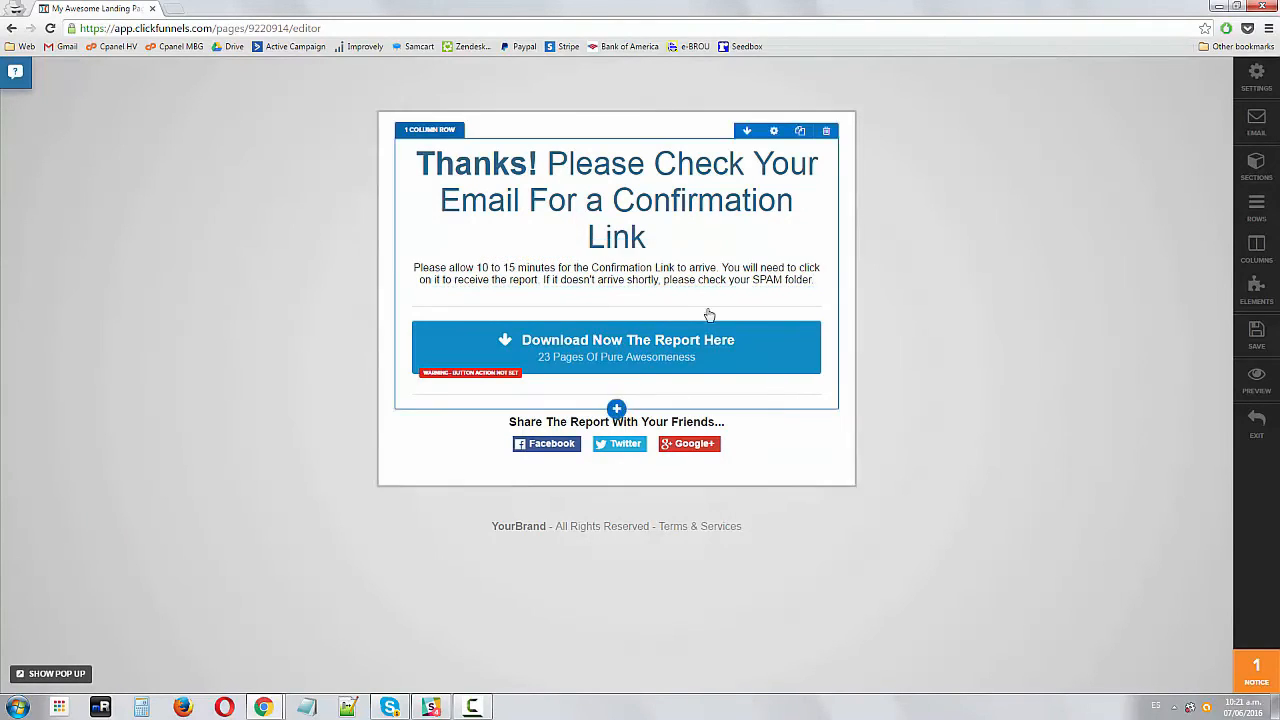
Break the headline so 'Thanks!' sits on its own line above the rest
left_click(632, 170)
key("Delete")
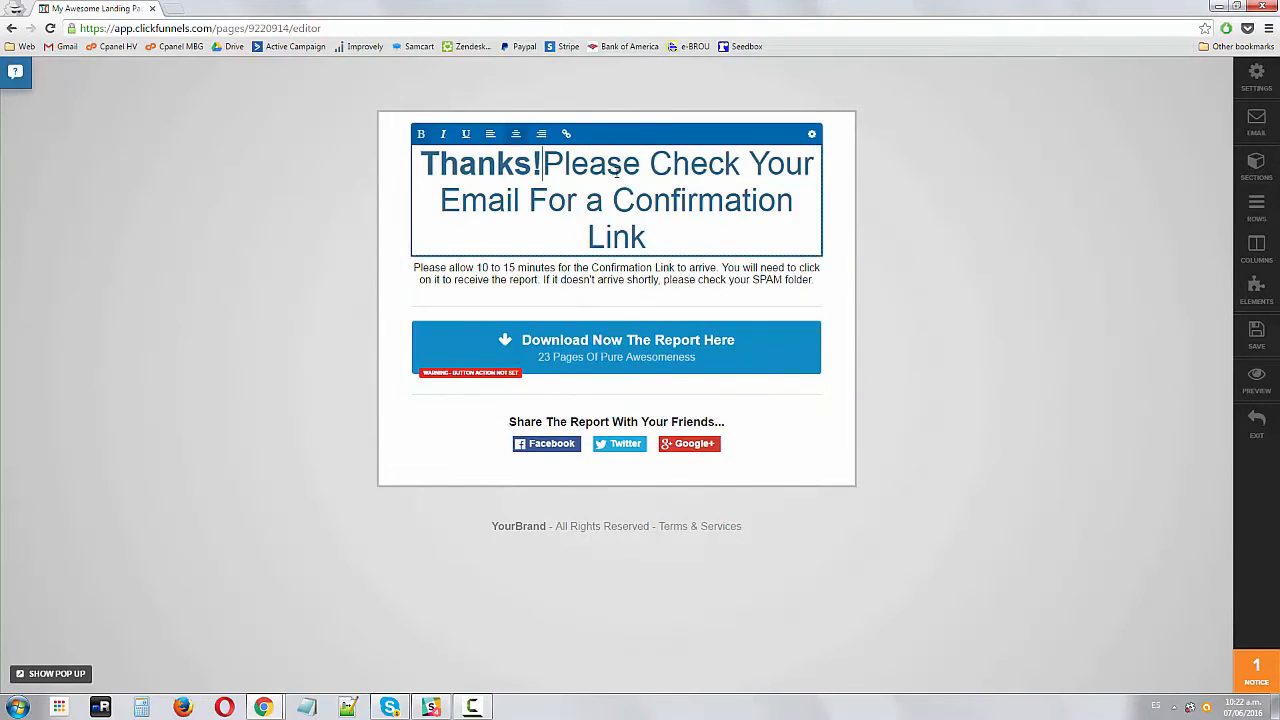
key("Return")
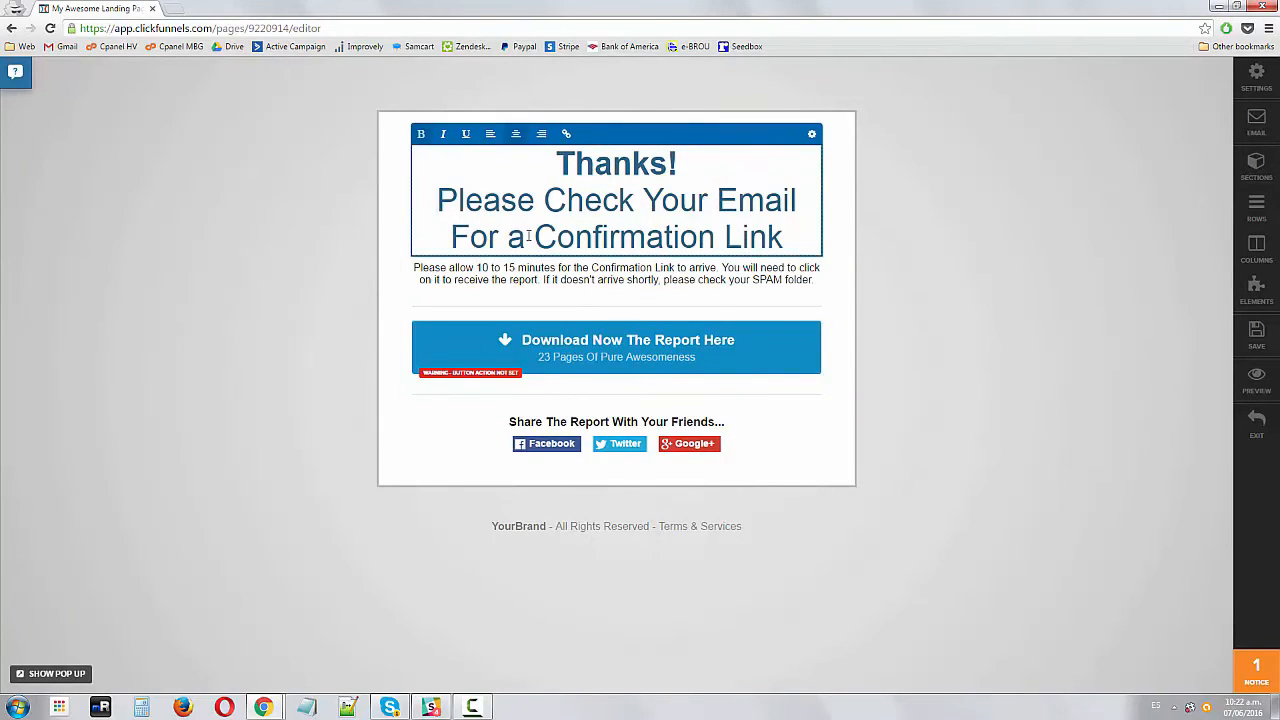
left_click(306, 257)
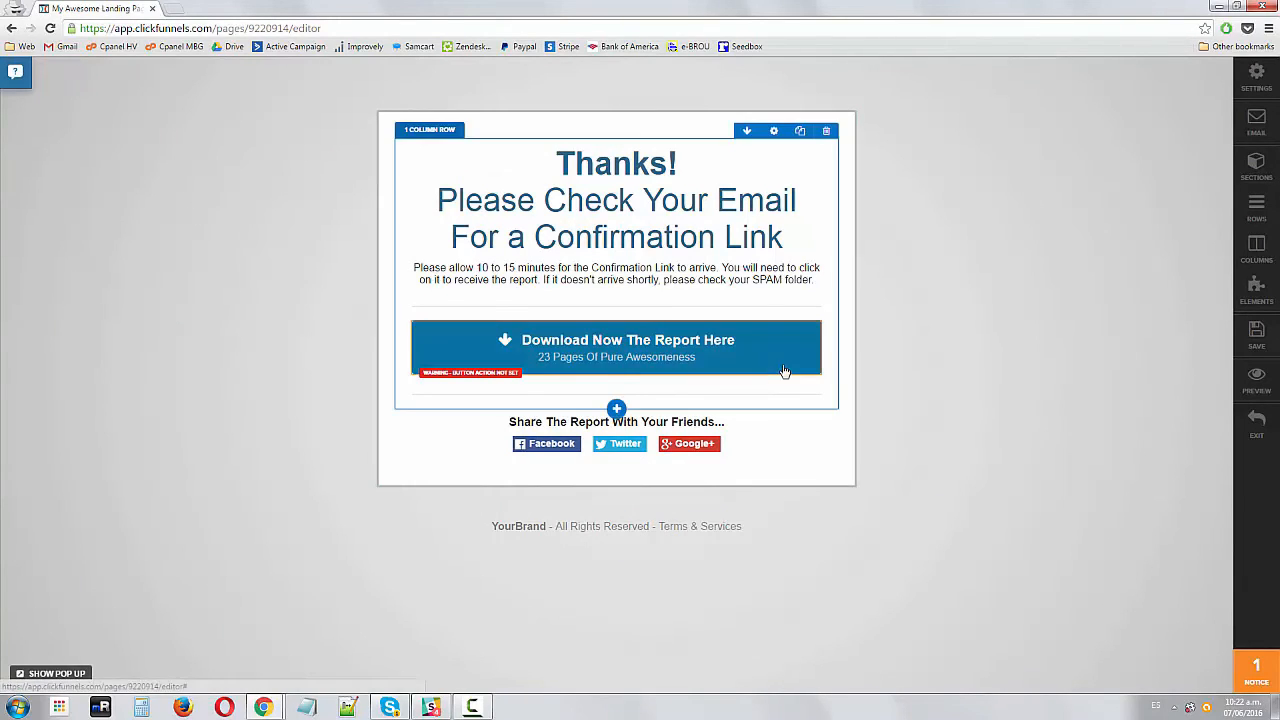
Set the download button text to 'Follow Me On My YouTube Channel' and its sub text to 'And Get Access to a Lot of Resources'
left_click(560, 357)
left_click_drag(1214, 267, 820, 239)
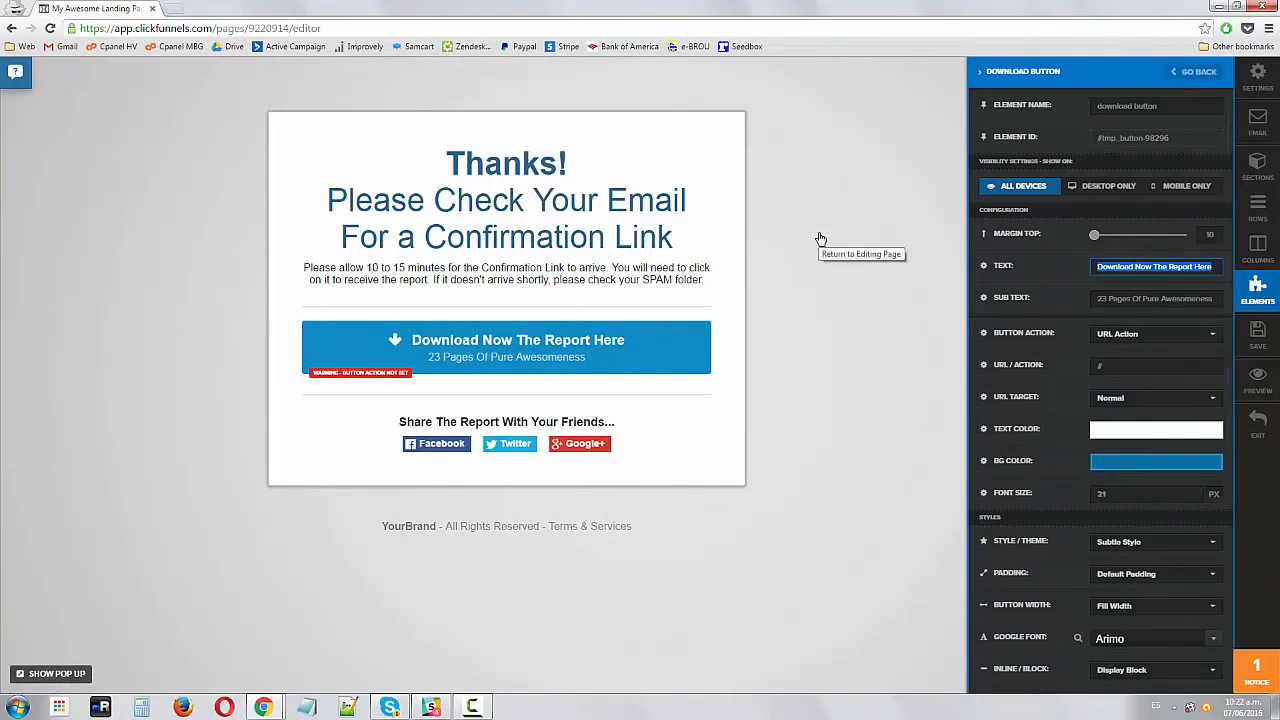
type("Follow Me On ")
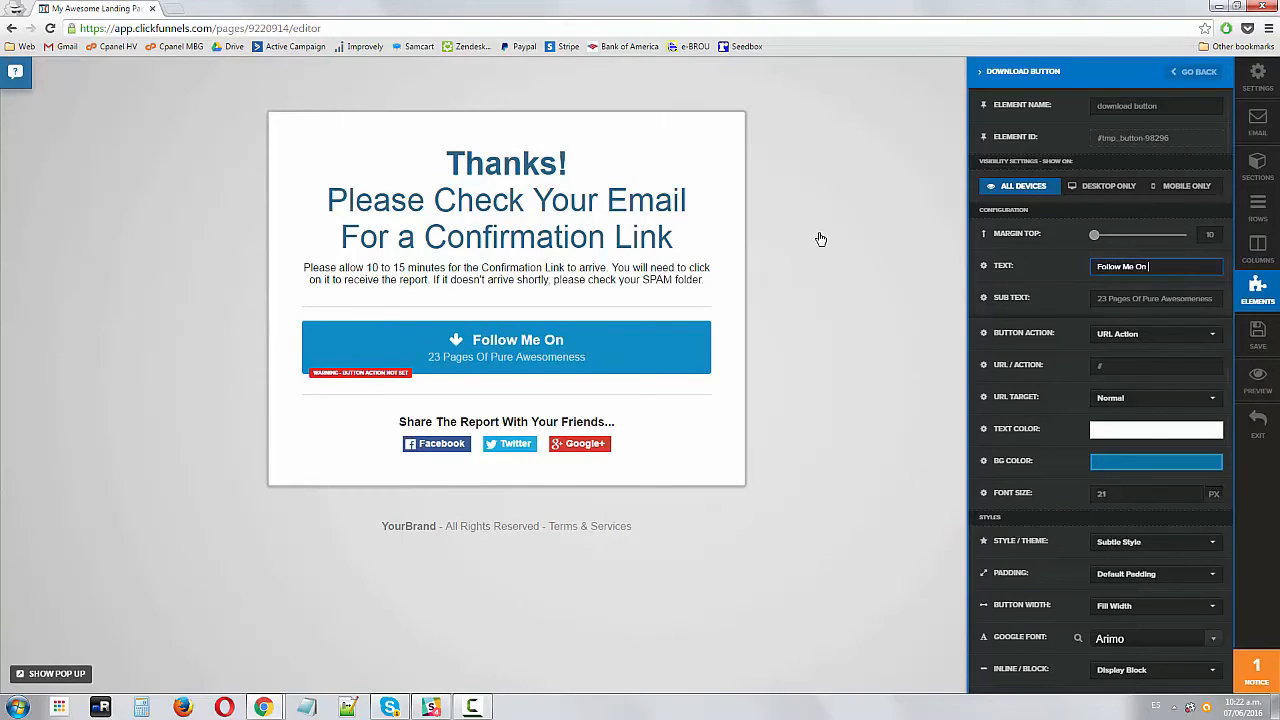
type("My YouTub")
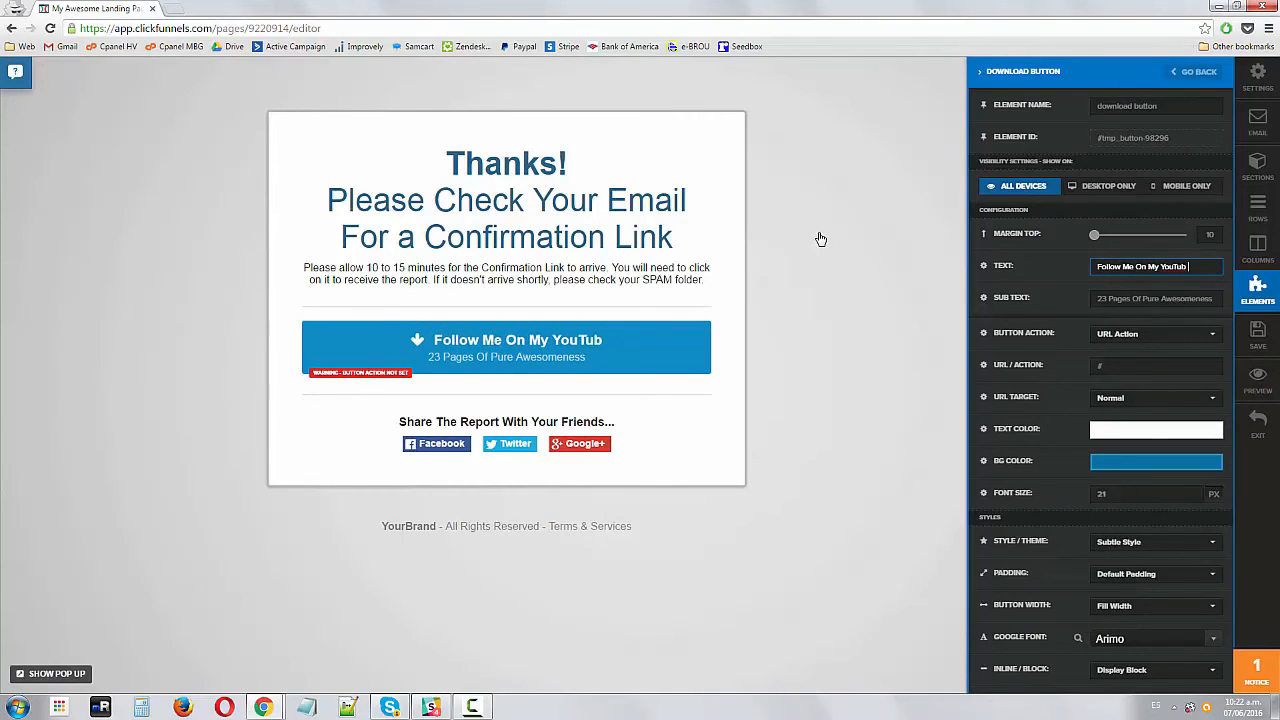
type("e Channel")
key("Tab")
type("And Get Access ")
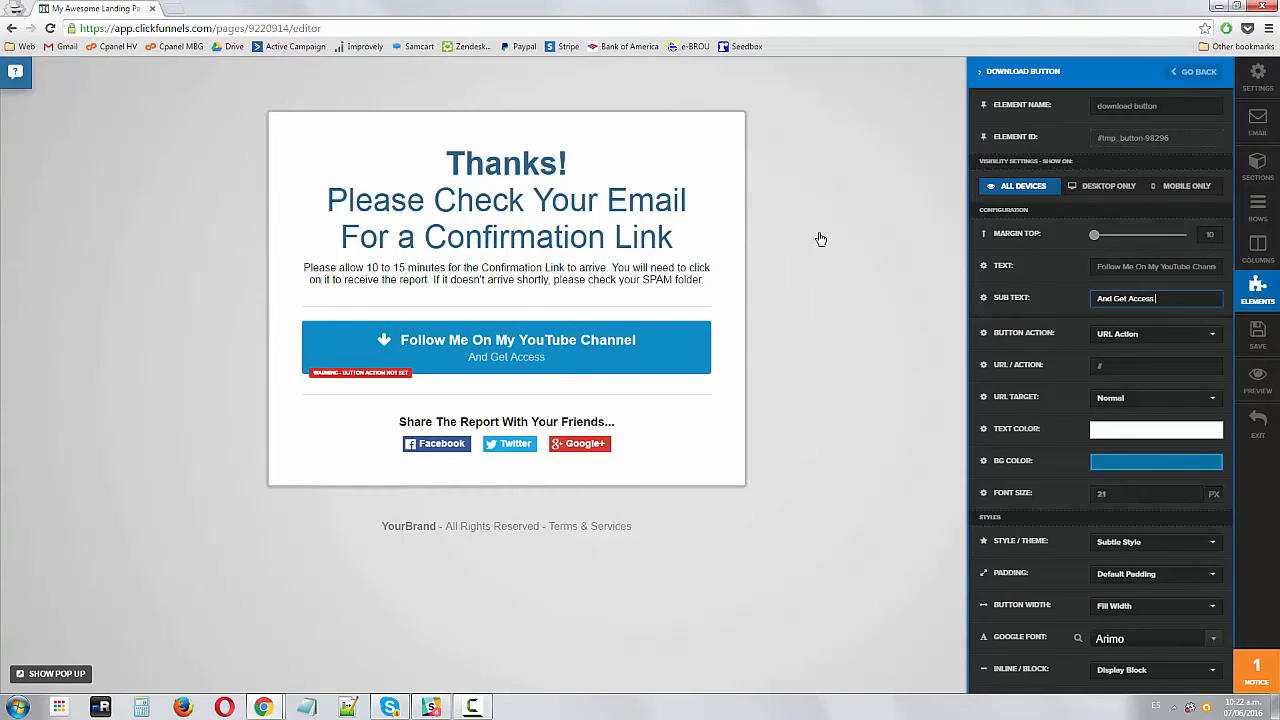
type("to a Lot of Resources")
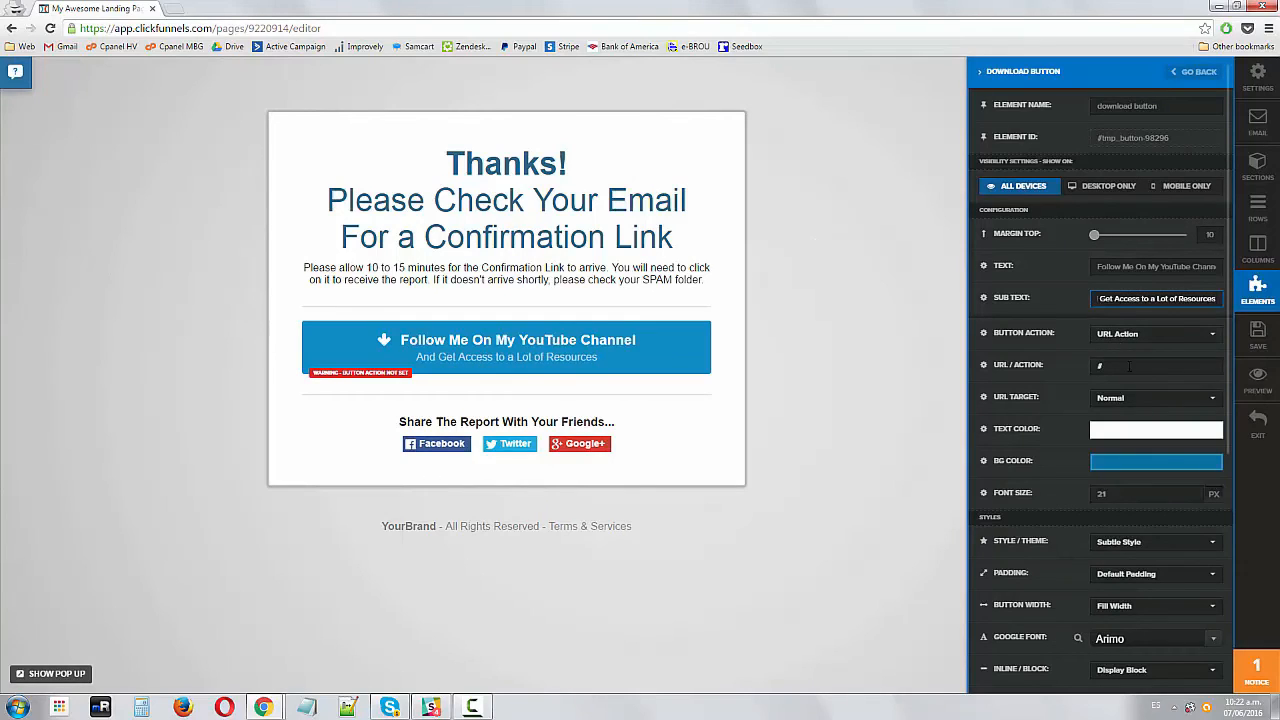
left_click(1128, 365)
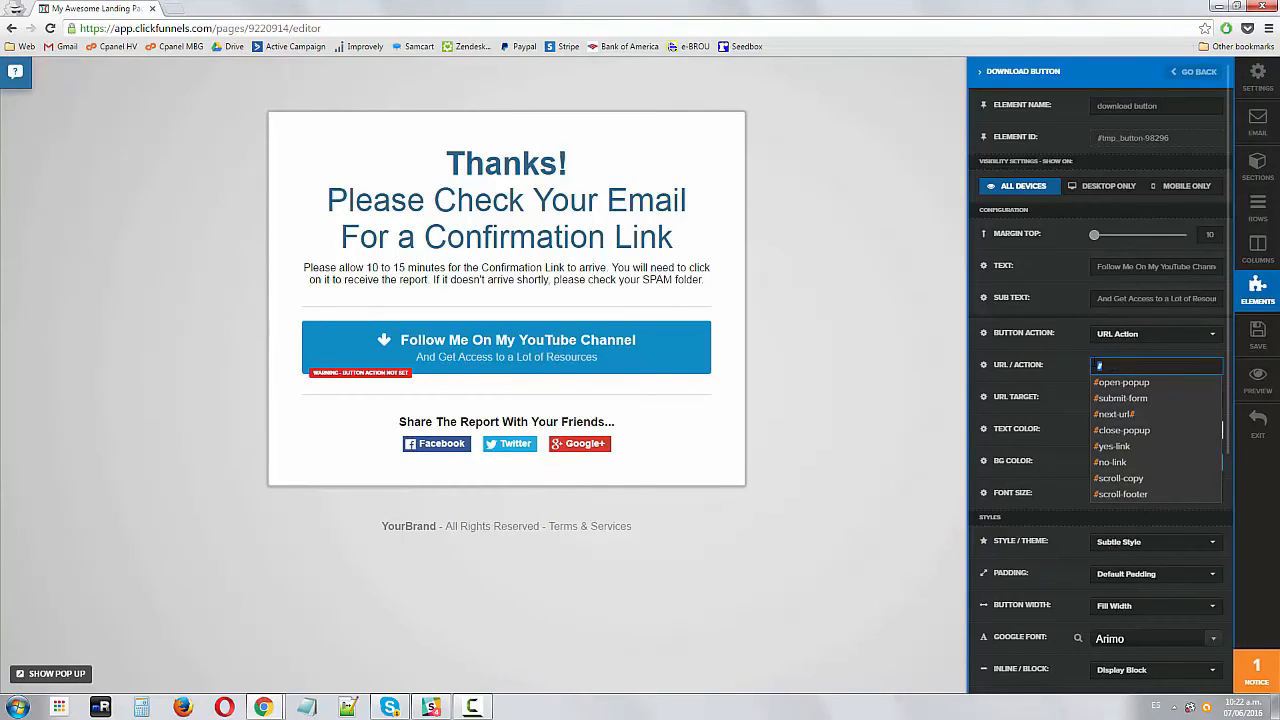
left_click(1076, 368)
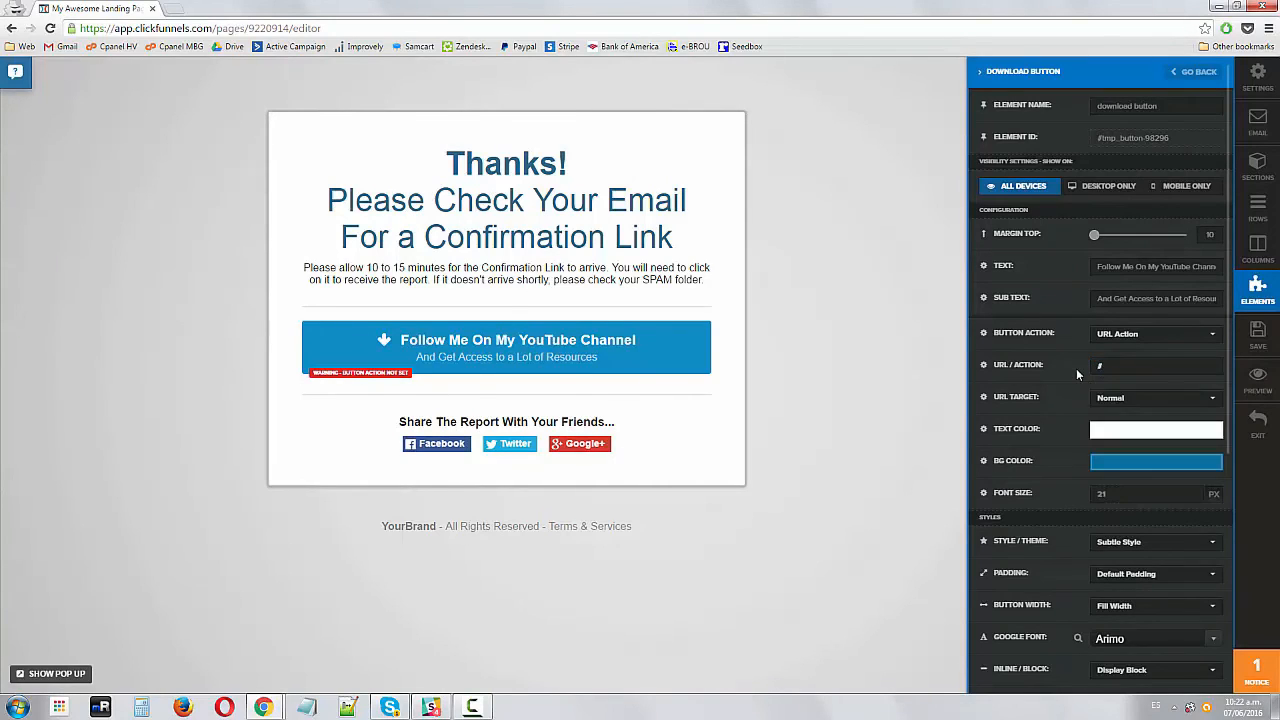
Delete the 'Share The Report With Your Friends' row
left_click(805, 373)
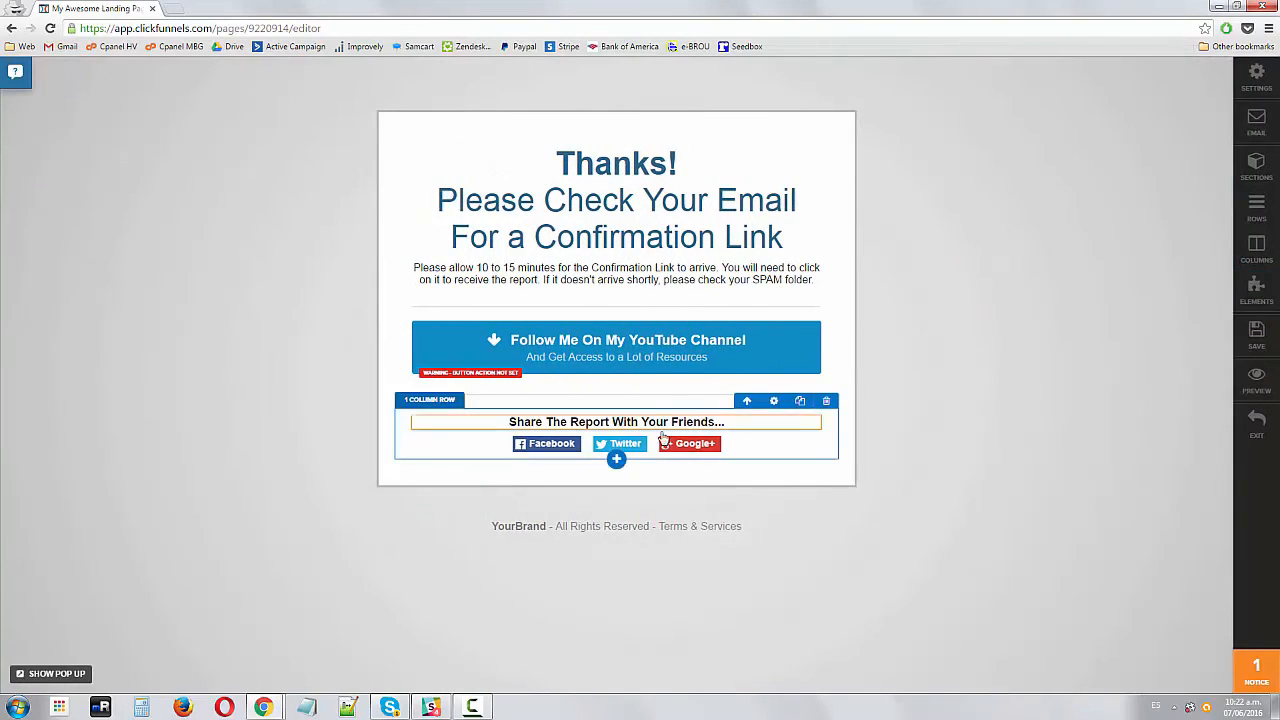
left_click(829, 402)
left_click(688, 106)
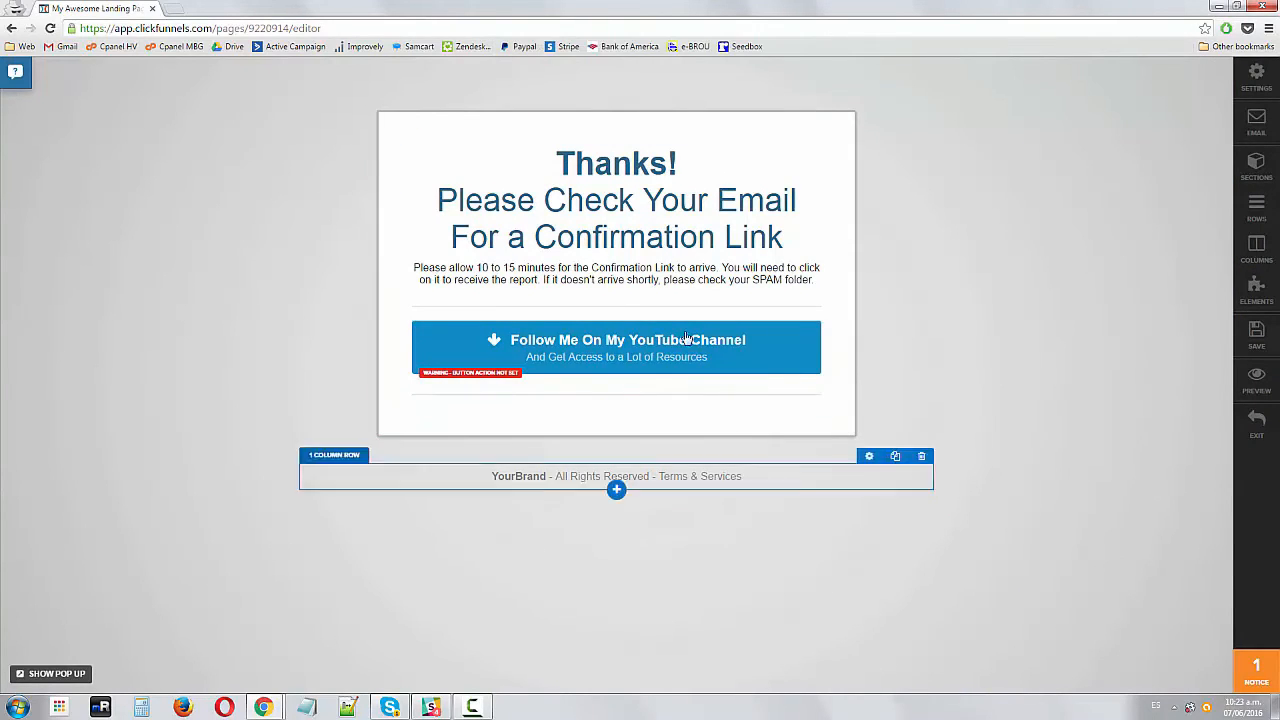
Replace 'YourBrand' in the footer with 'YourDomain.com'
left_click(464, 476)
double_click(518, 476)
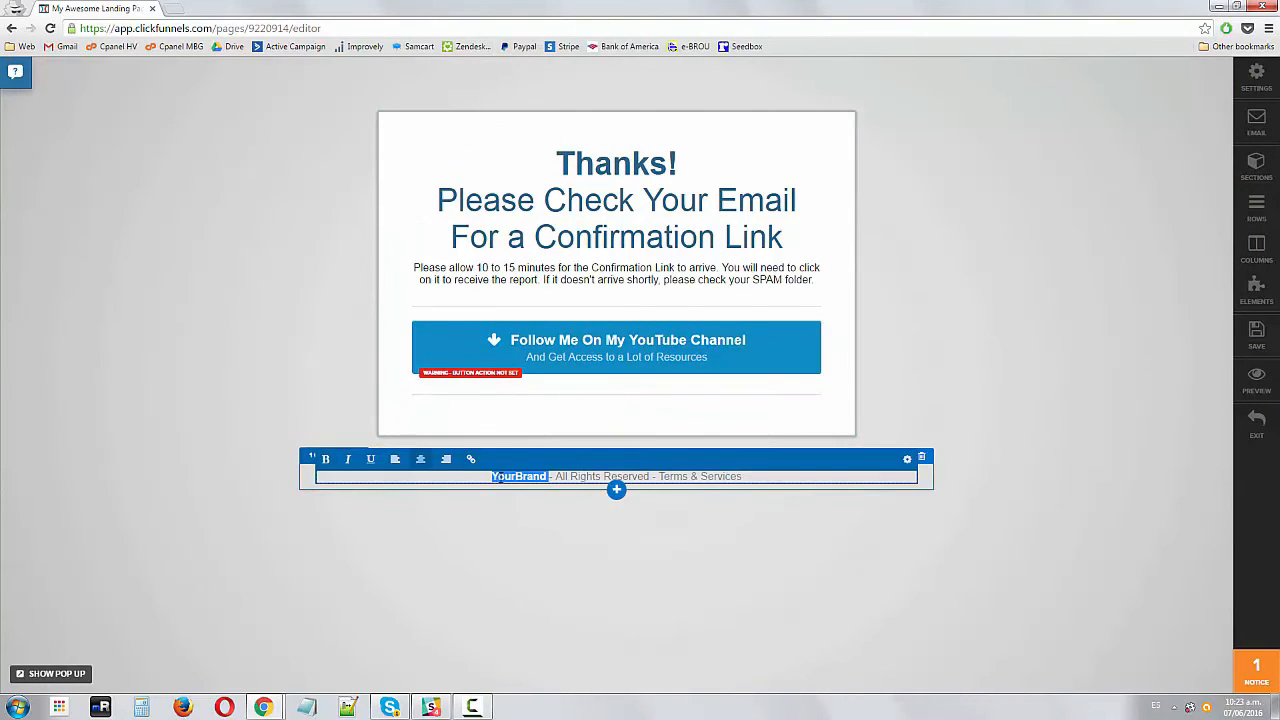
type("YourDomain.com")
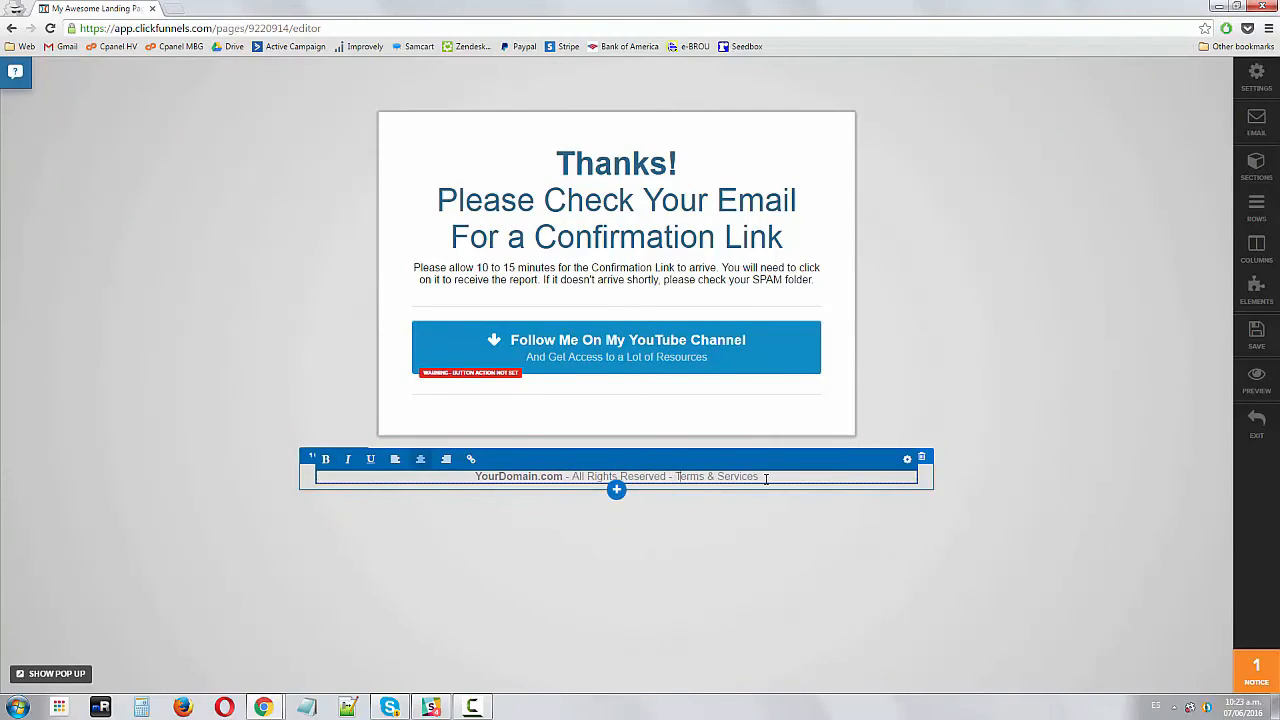
Link the footer's 'Terms & Services' text to the domain's /terms page
left_click_drag(766, 480, 667, 517)
left_click(471, 460)
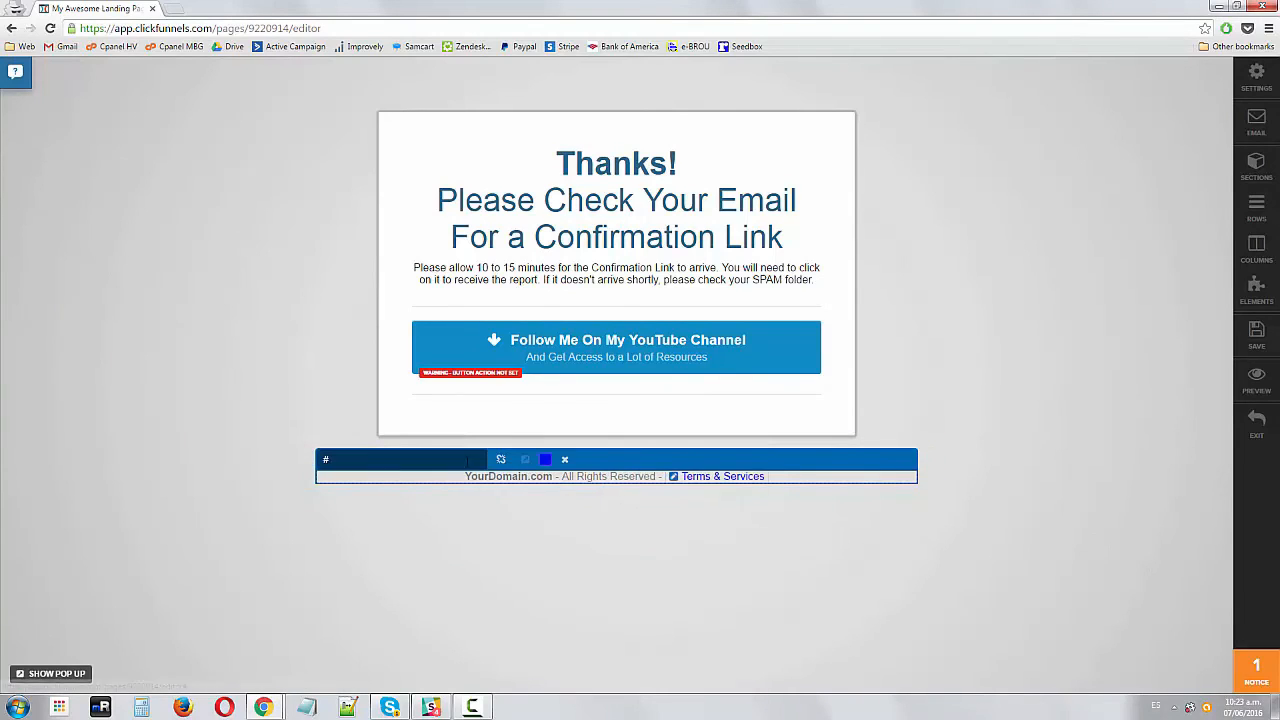
left_click(240, 481)
left_click_drag(766, 480, 640, 507)
type("n.co")
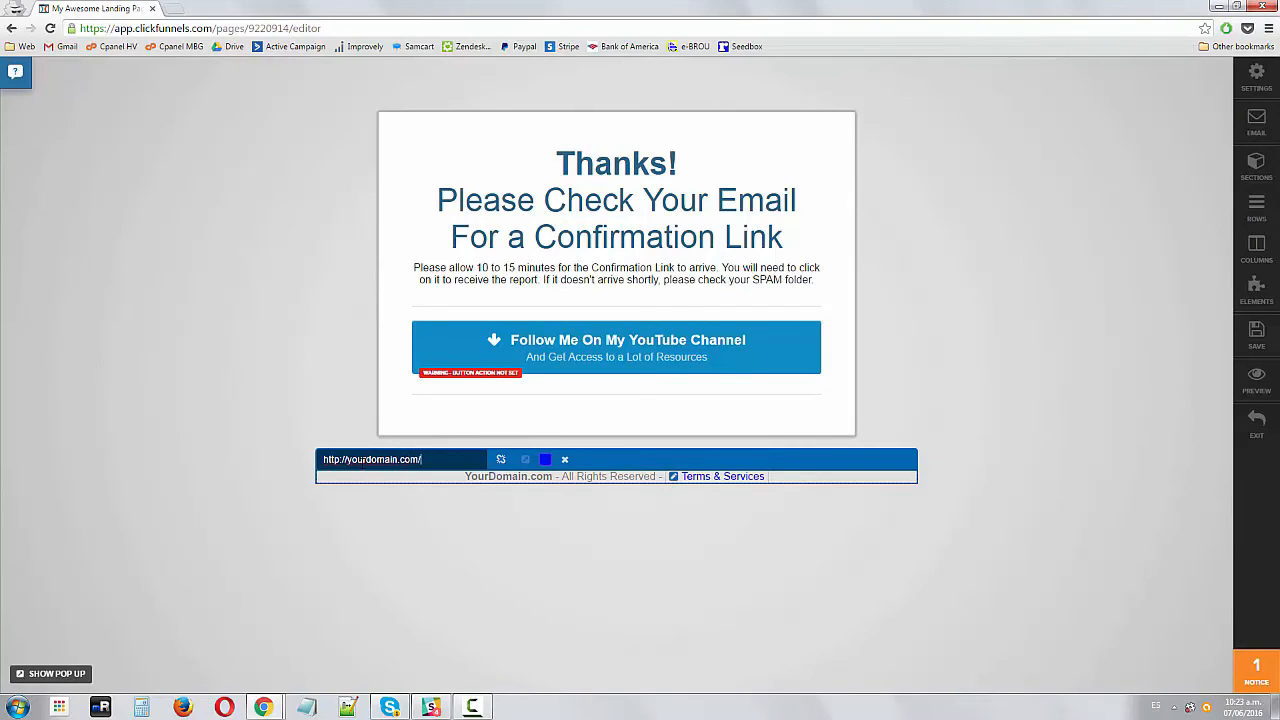
type("m/terms")
left_click(695, 597)
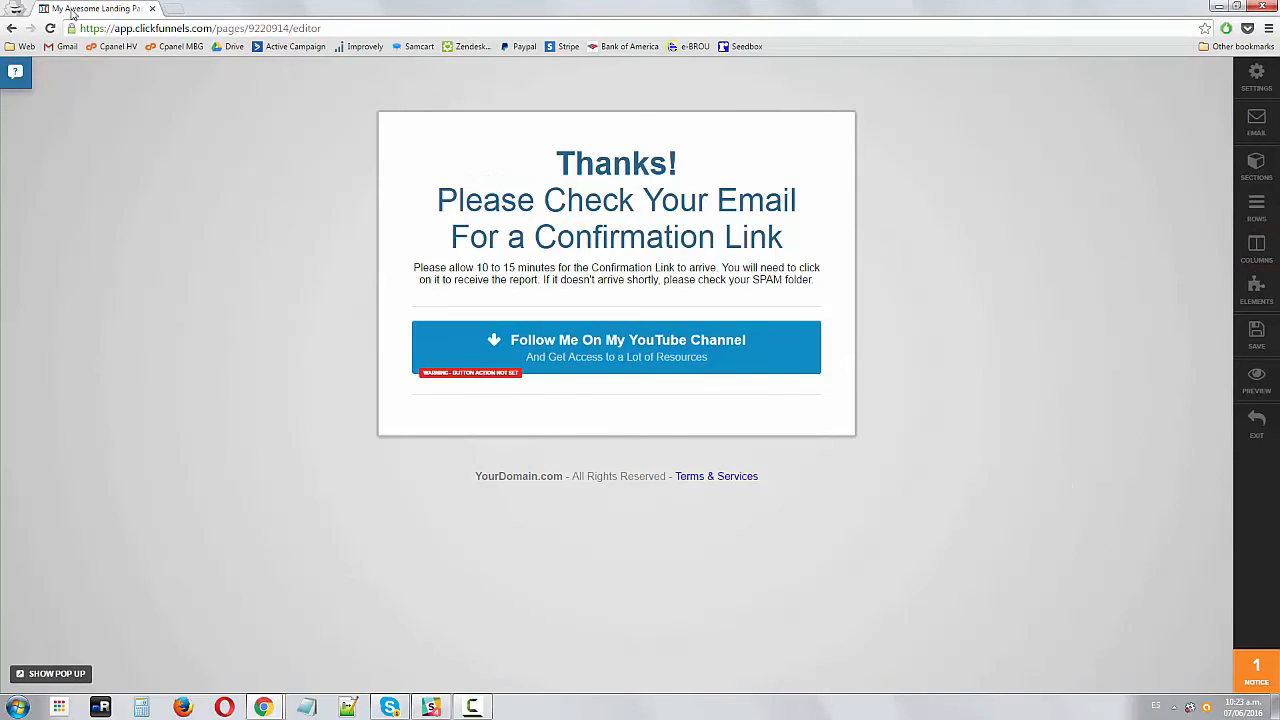
Set the page title in meta tags to 'Thanks! It Worked! Now Check Your Email'
left_click(1258, 82)
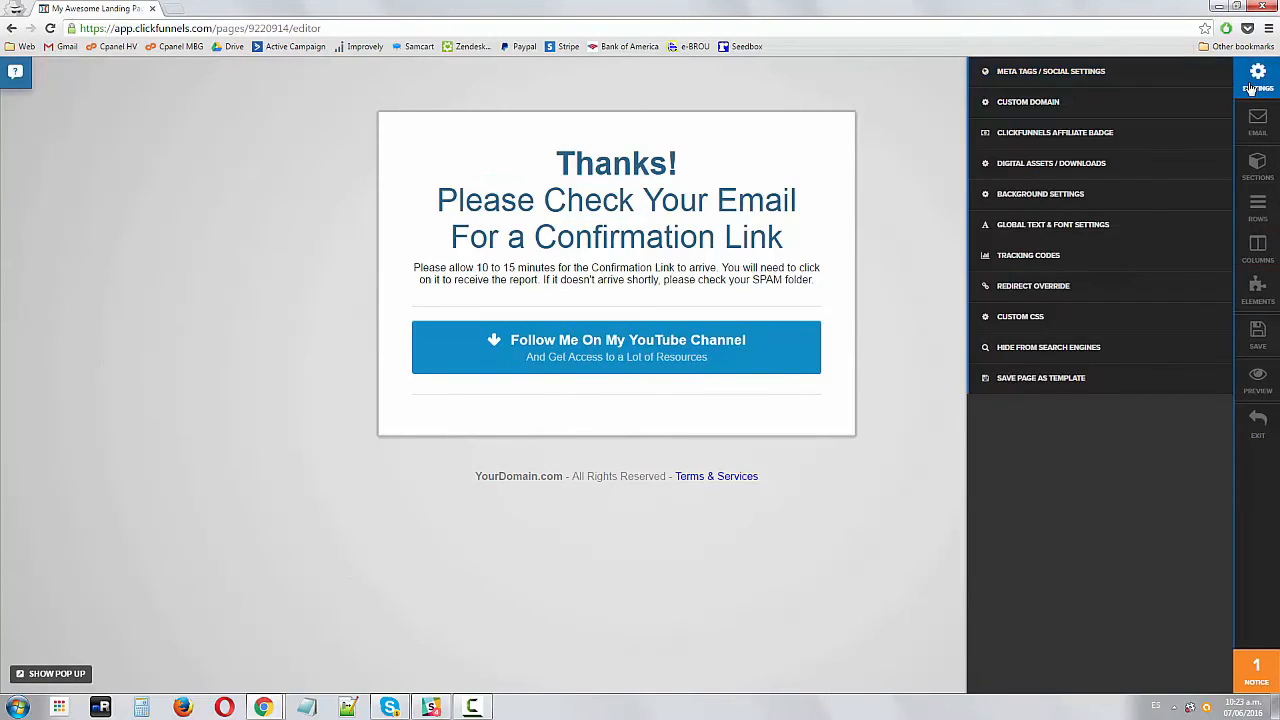
left_click(1068, 75)
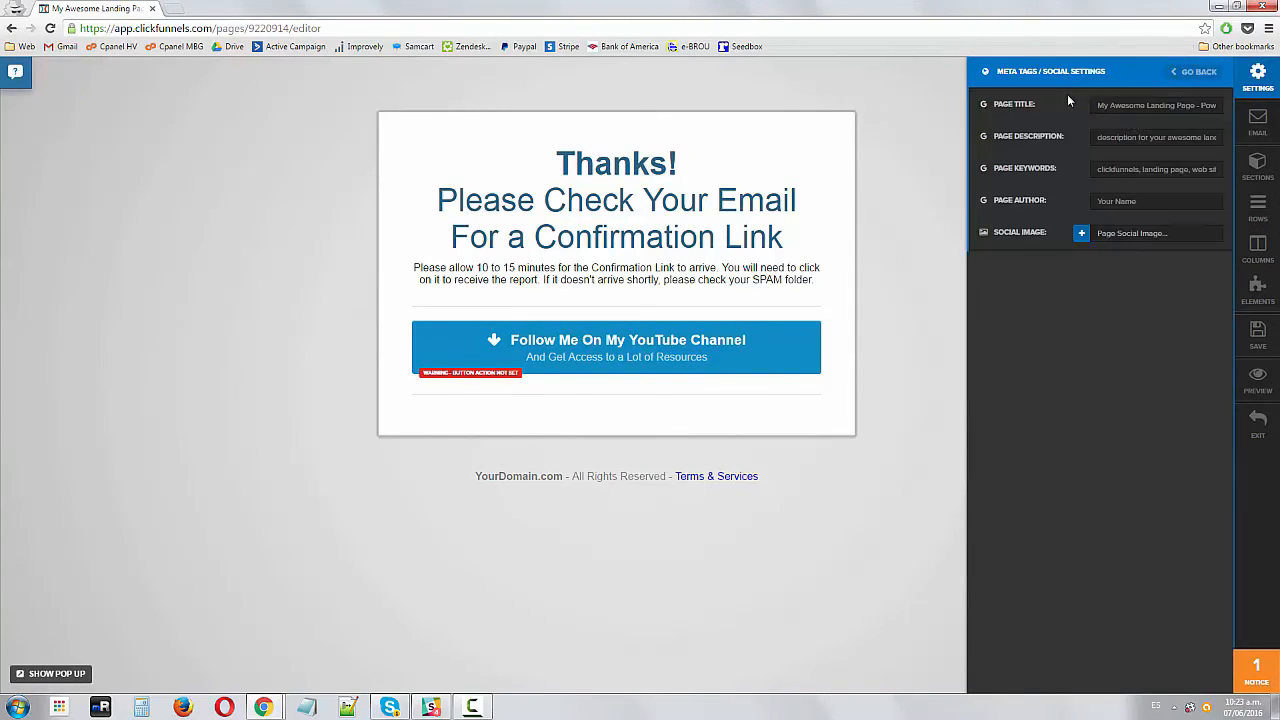
triple_click(1136, 105)
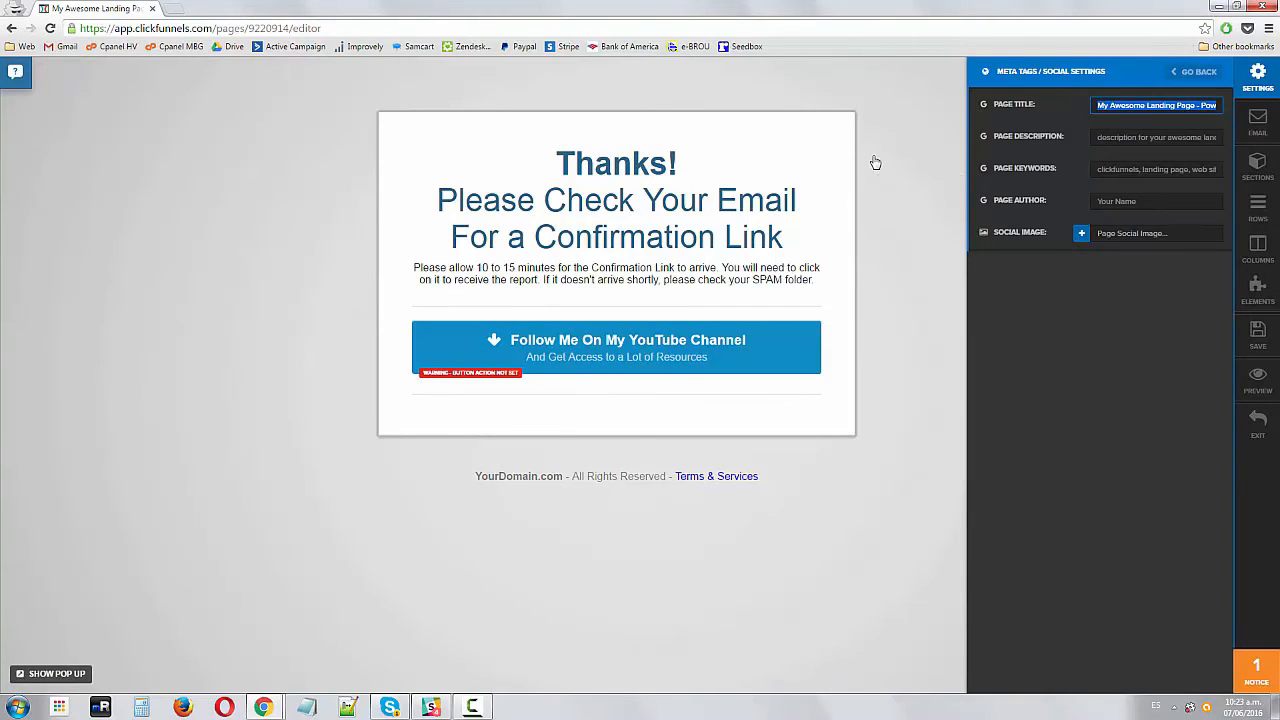
key("BackSpace")
type("Thanks")
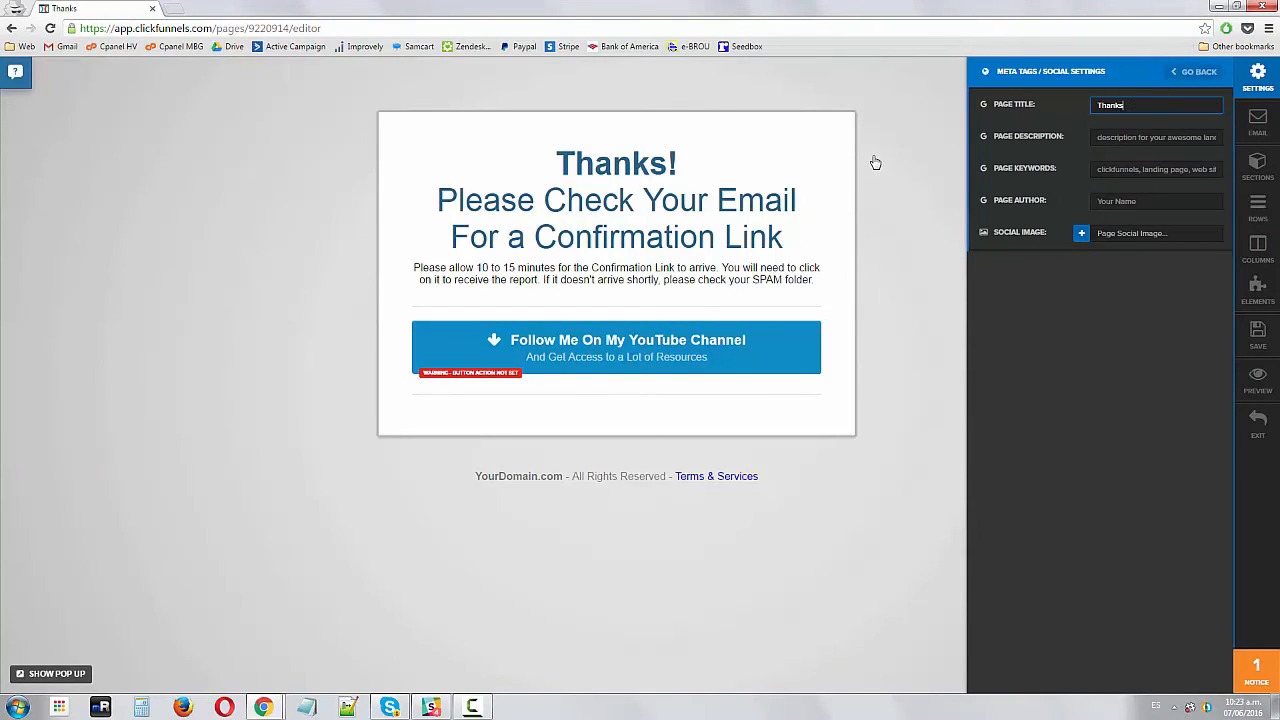
type("! It Worked! ")
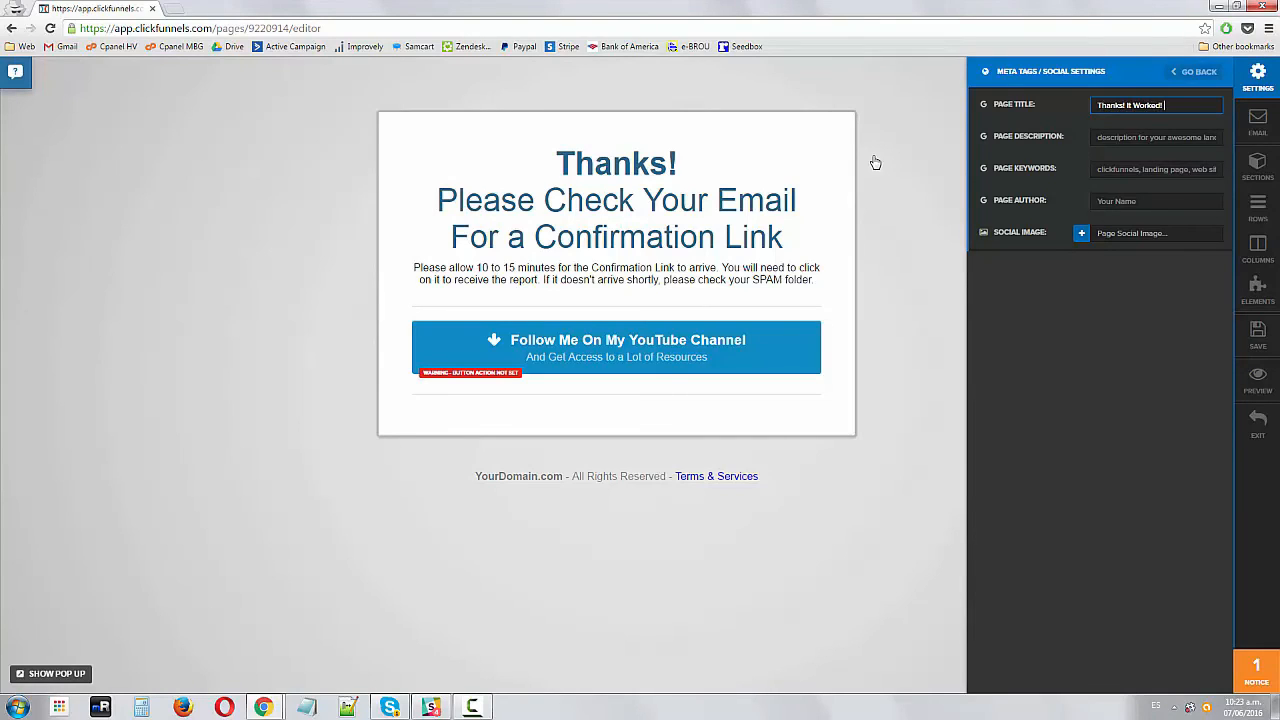
type("Not Check Your Email")
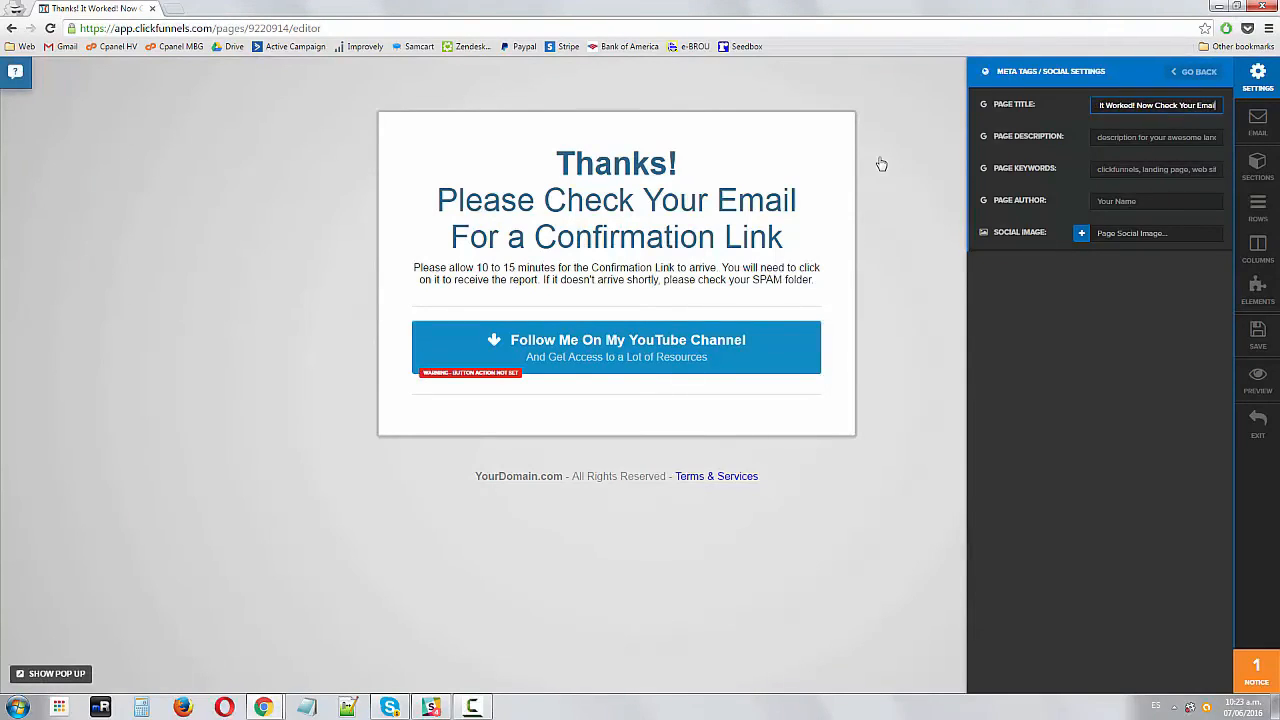
left_click(878, 163)
Review the meta tags and custom domain settings of the thank-you page
left_click(1257, 76)
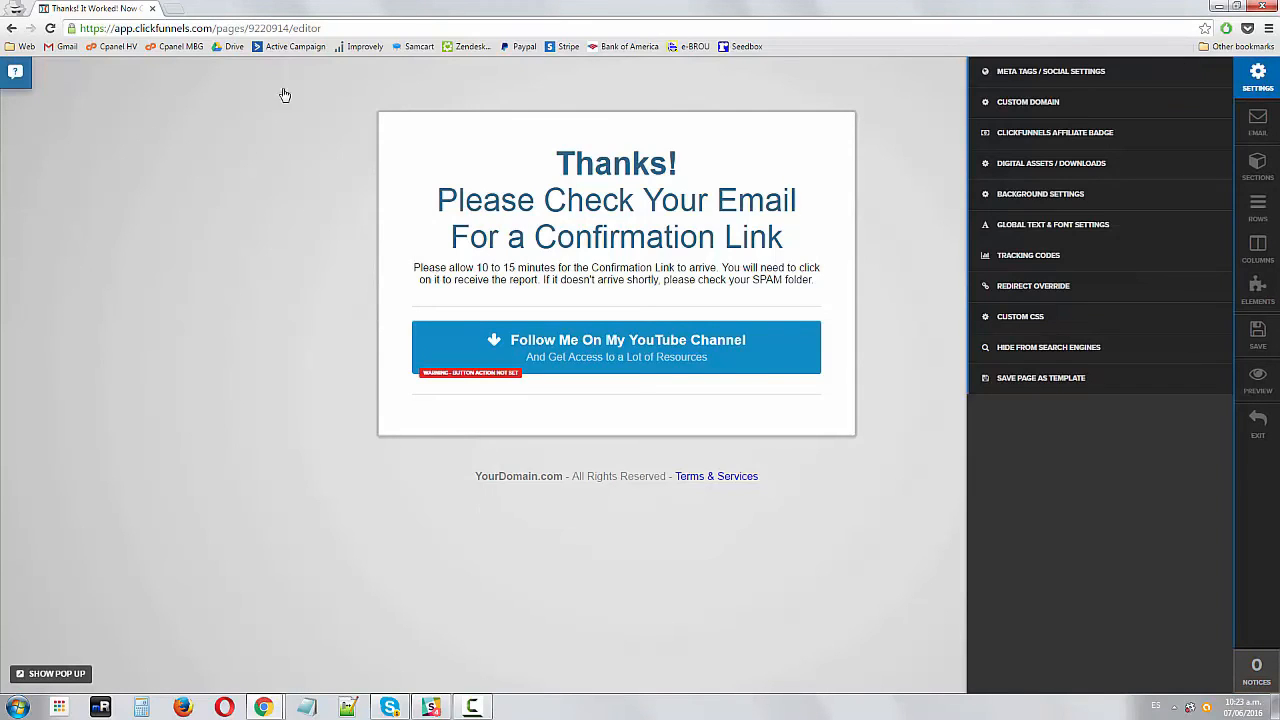
left_click(1040, 72)
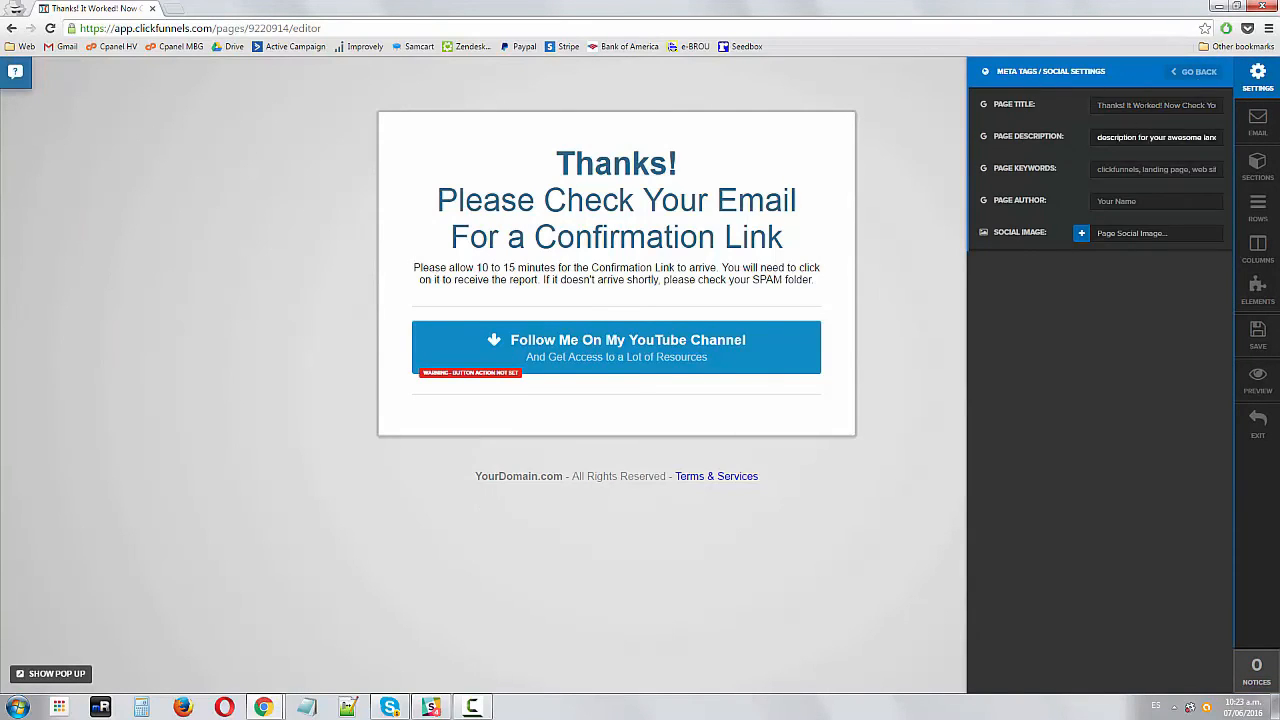
left_click(1207, 72)
left_click(1060, 108)
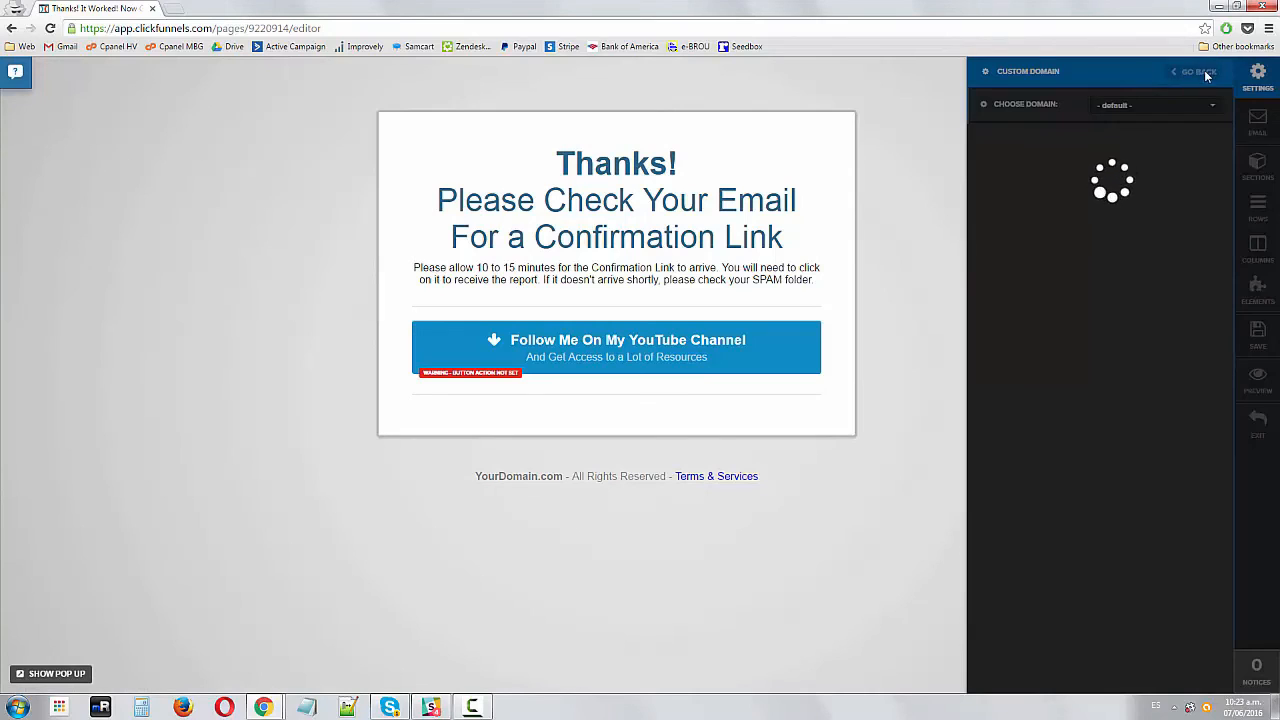
left_click(1200, 73)
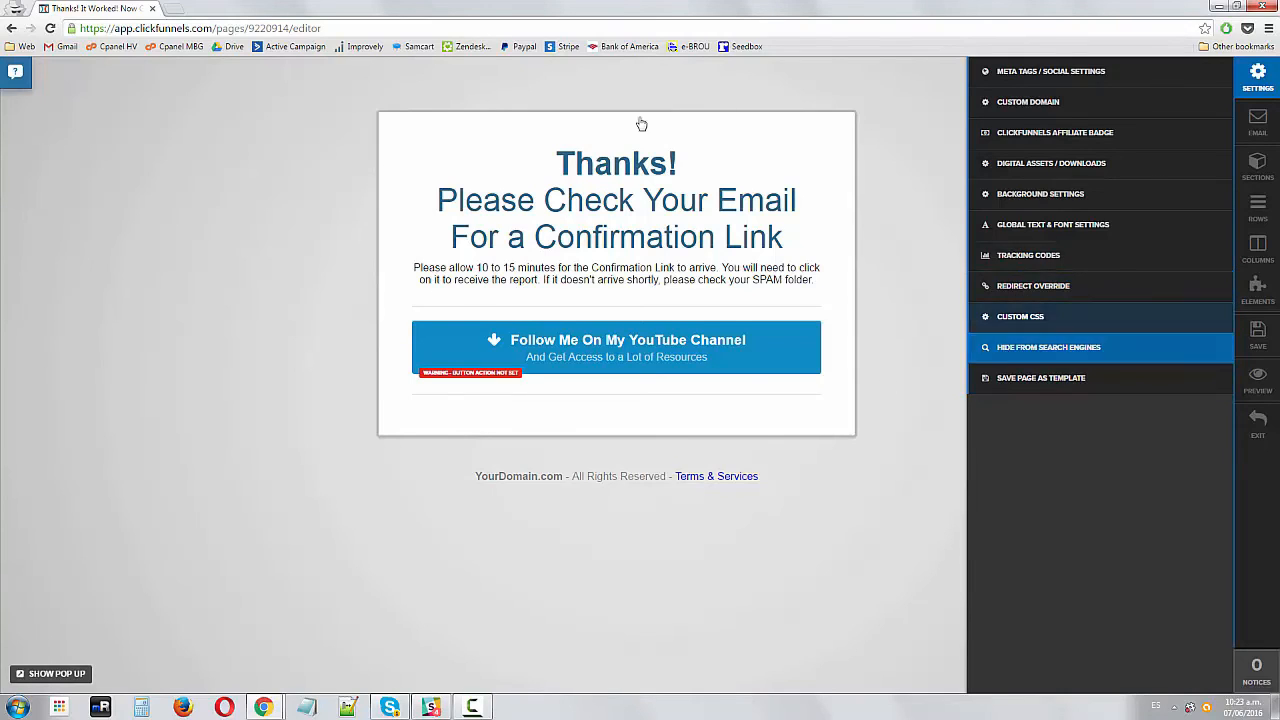
Set the page to Hide In Search Engines
left_click(1038, 350)
left_click(1148, 110)
left_click(1153, 146)
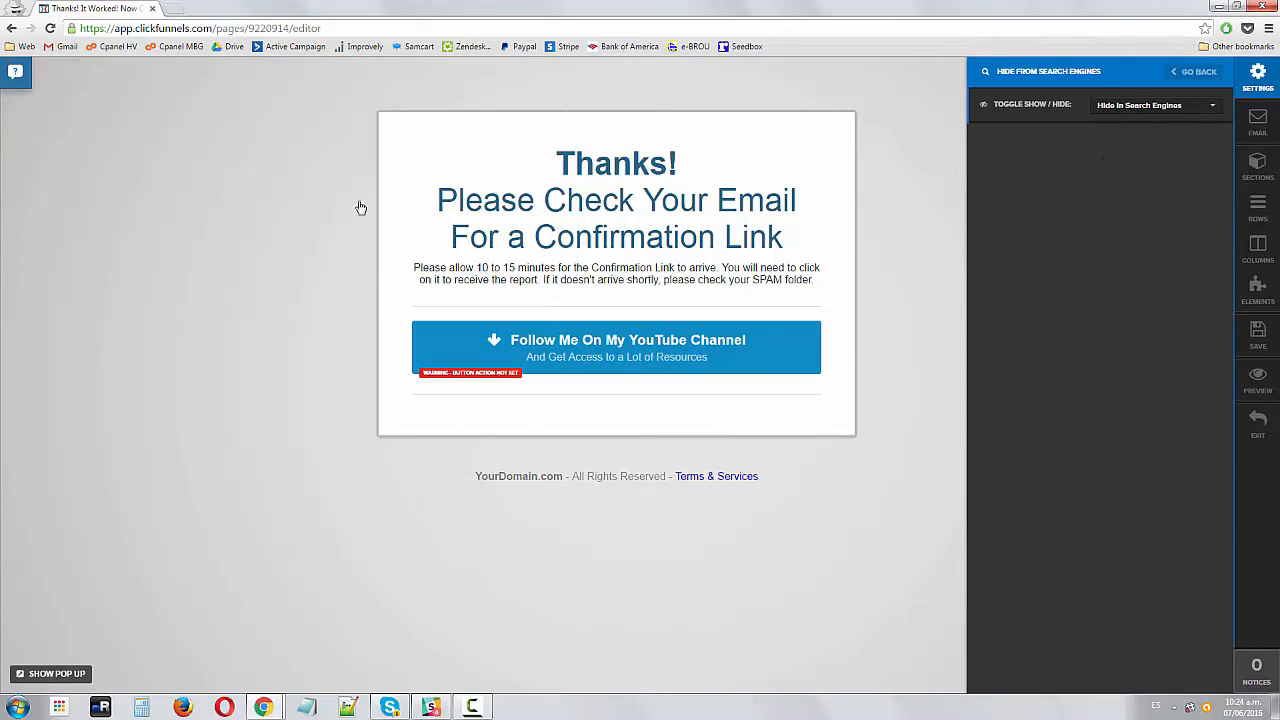
Save the thank-you page and exit the editor back to the funnel overview
left_click(1276, 338)
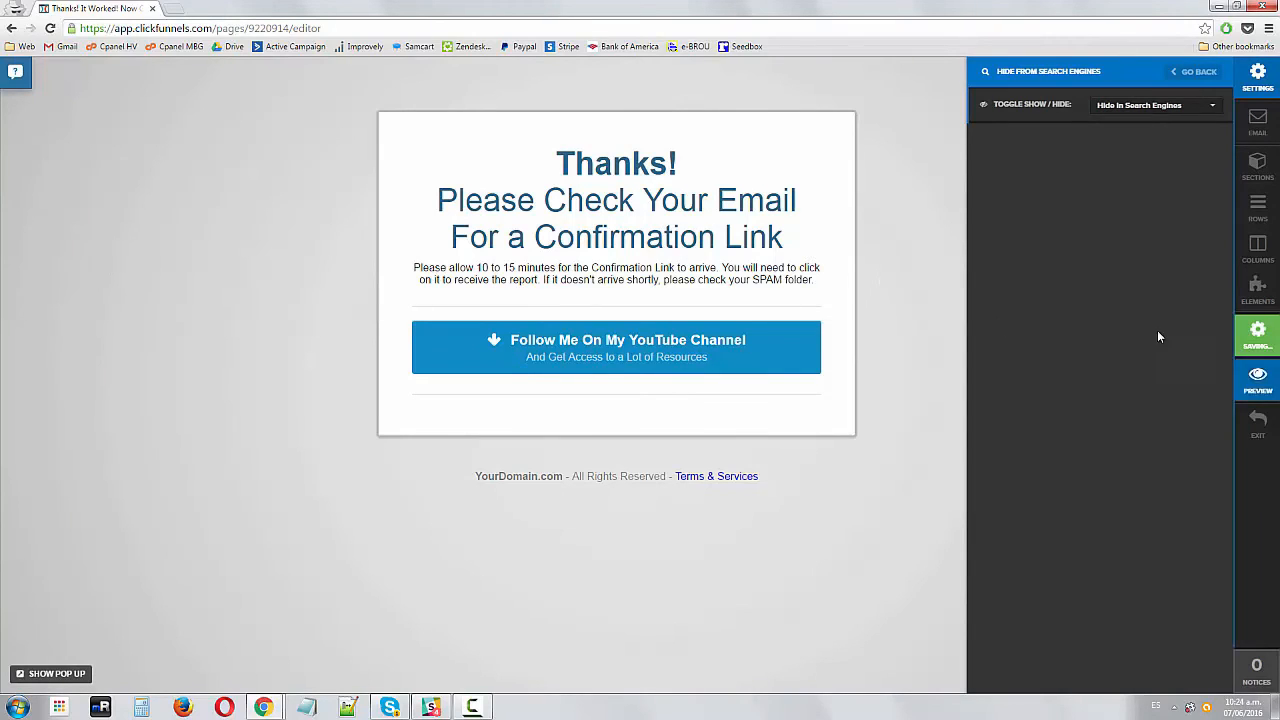
left_click(1195, 72)
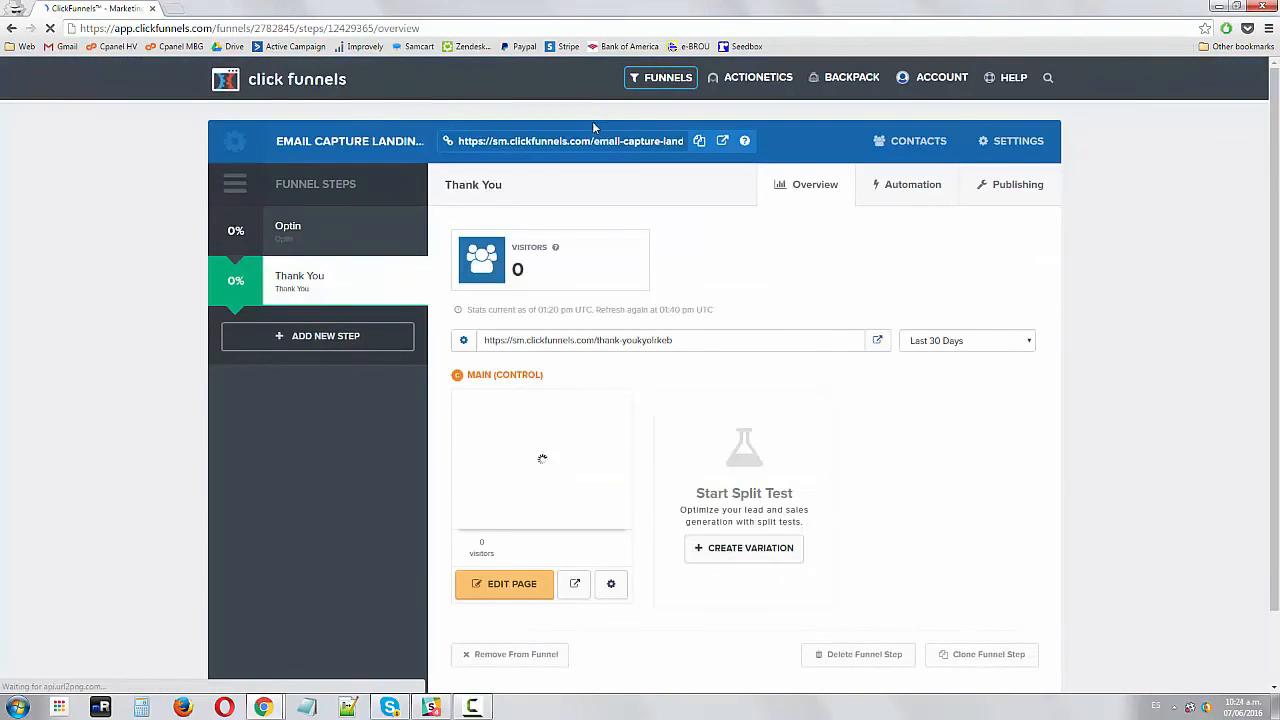
Open the Optin step's live page URL in a new browser tab
left_click(318, 232)
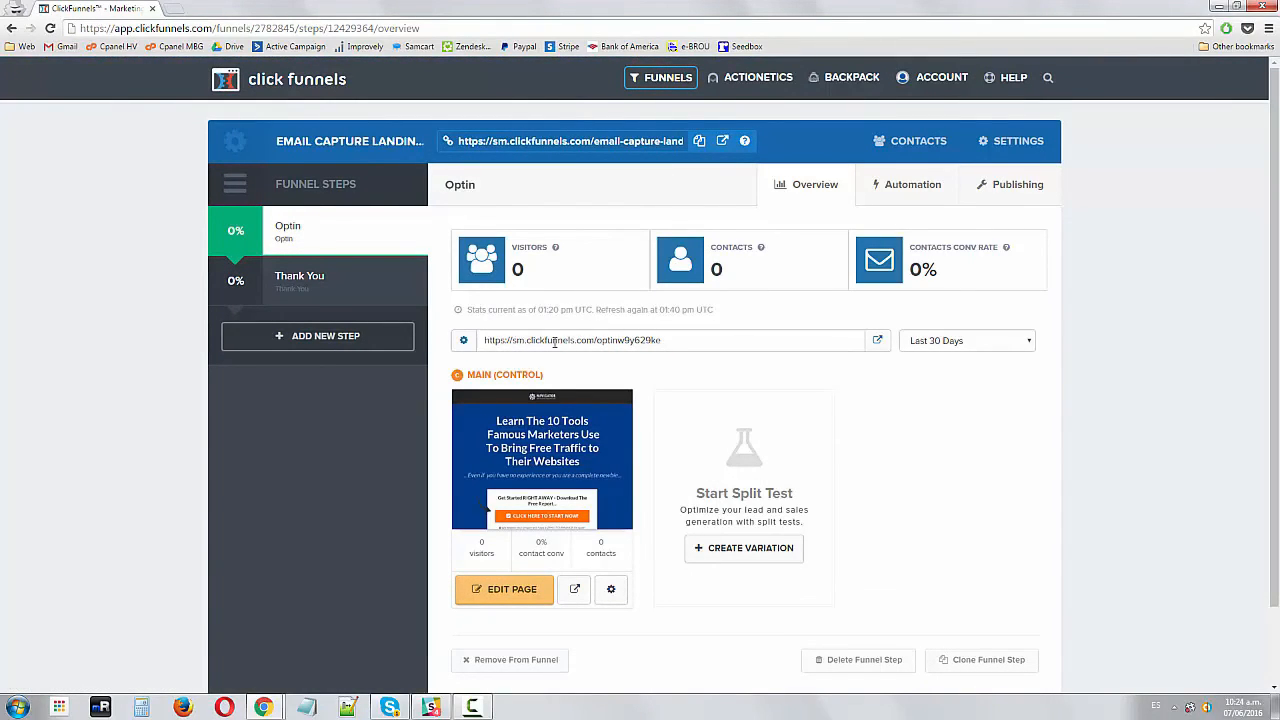
left_click_drag(598, 340, 709, 340)
left_click(709, 344)
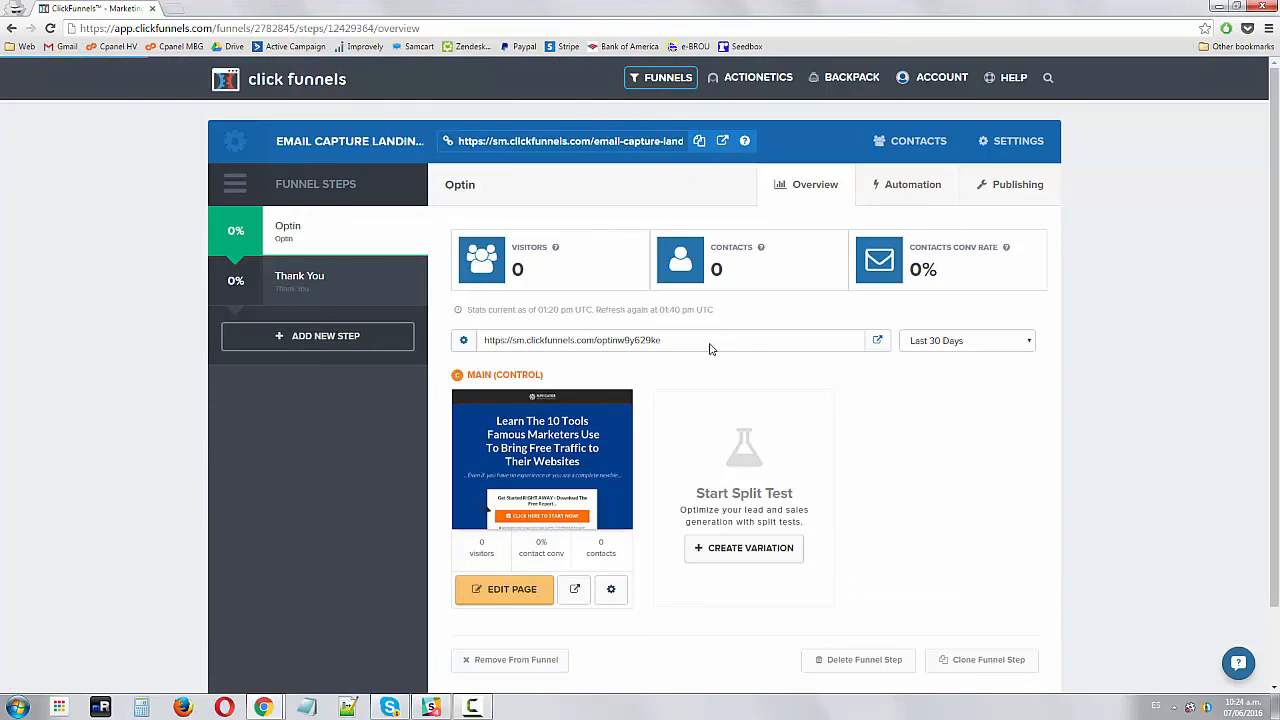
mouse_move(1015, 77)
left_click_drag(757, 344, 672, 340)
left_click_drag(598, 342, 476, 342)
left_click(721, 347)
right_click(530, 342)
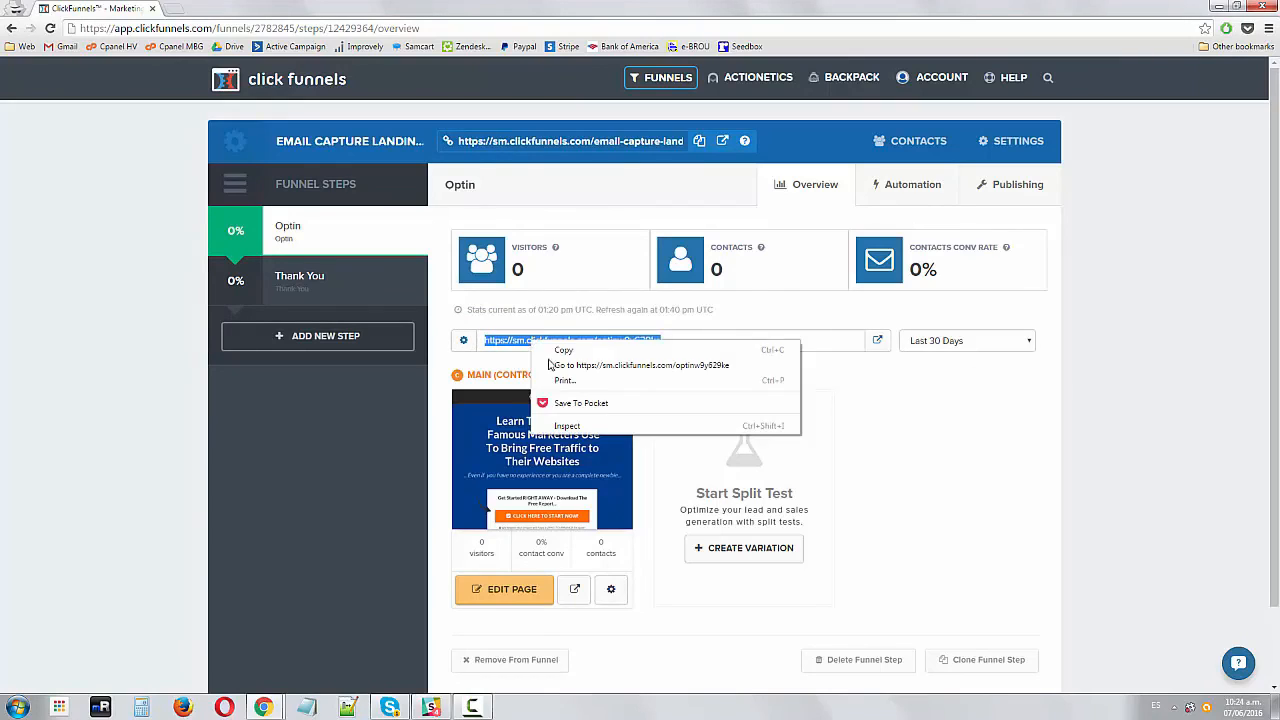
left_click(562, 366)
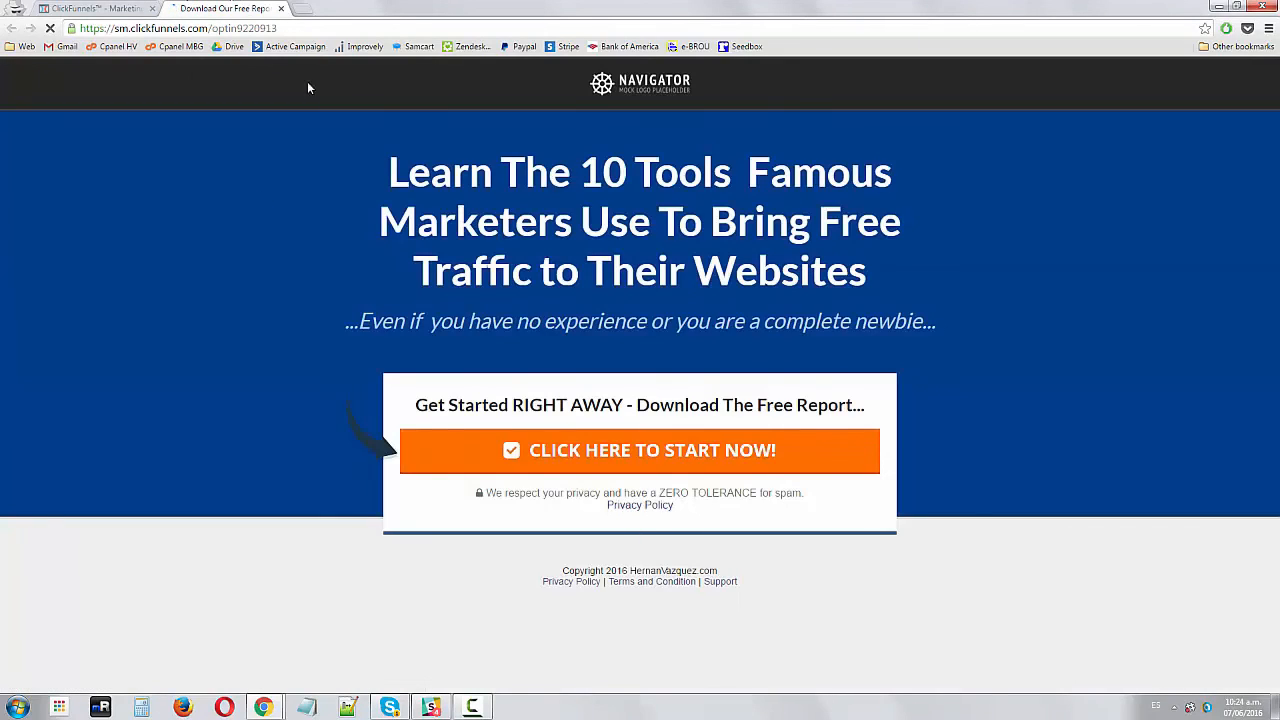
Examine the published optin page's headline, subheadline and call-to-action button
left_click_drag(376, 167, 875, 268)
triple_click(396, 330)
left_click(555, 252)
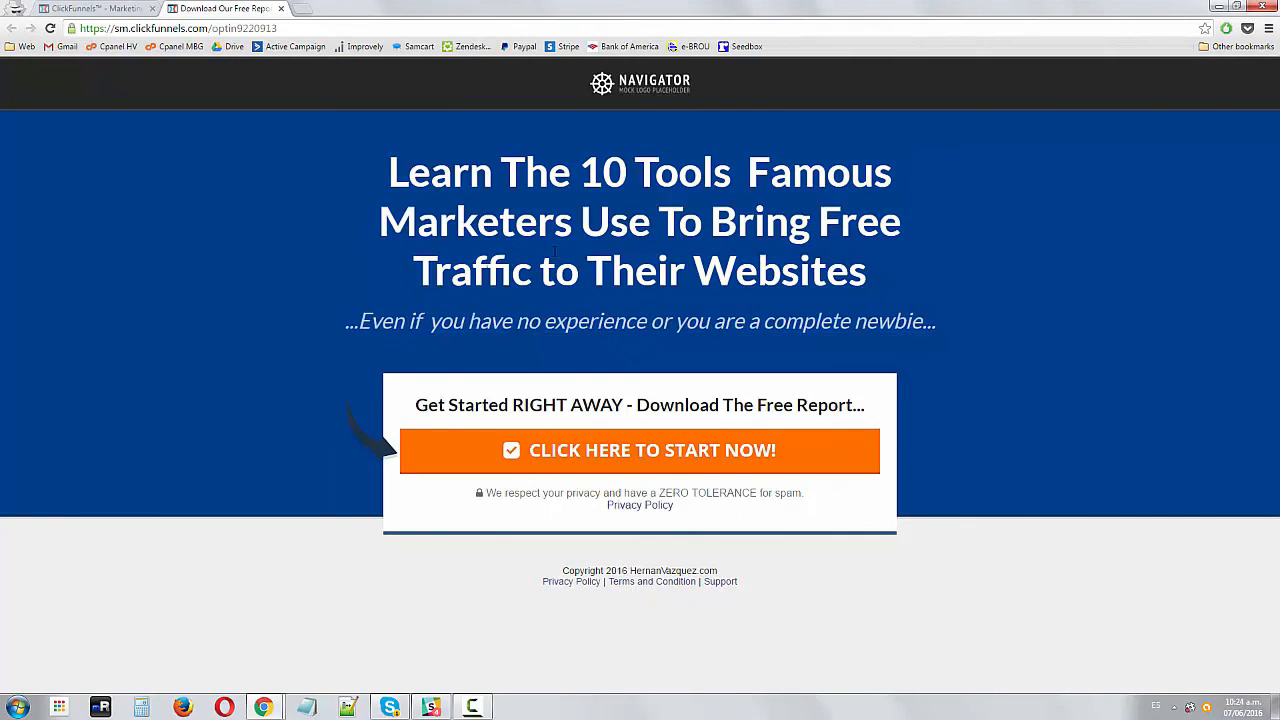
left_click(570, 451)
left_click(544, 268)
key("Tab")
left_click(876, 124)
left_click_drag(579, 181, 388, 172)
left_click(946, 274)
left_click(604, 207)
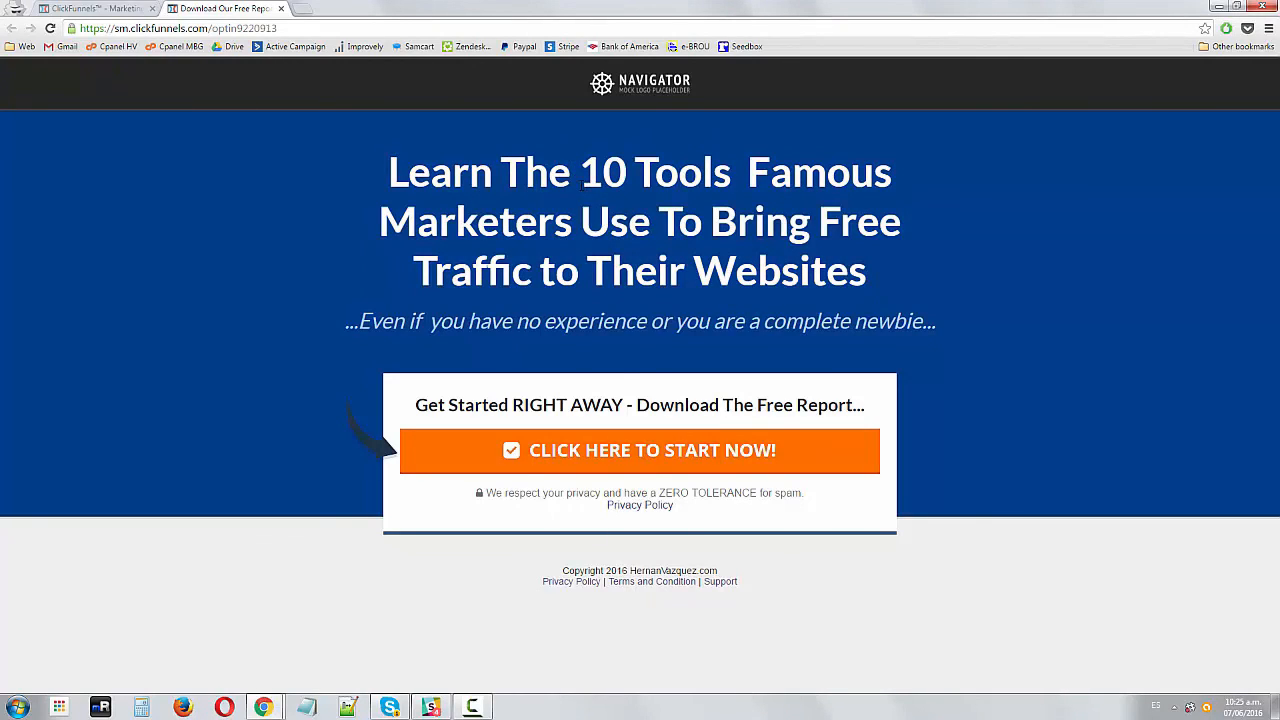